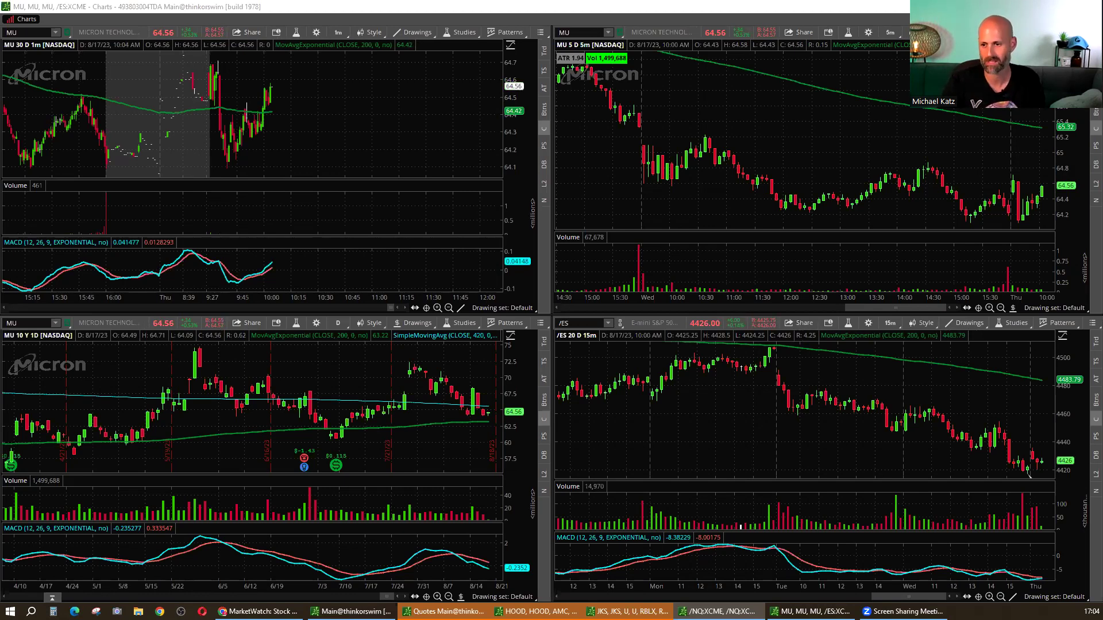
- Bring up the futures chart grid, maximize the 4-hour /NQ chart and show its full channel back to December 2022
{"action": "key", "text": "alt+Tab"}
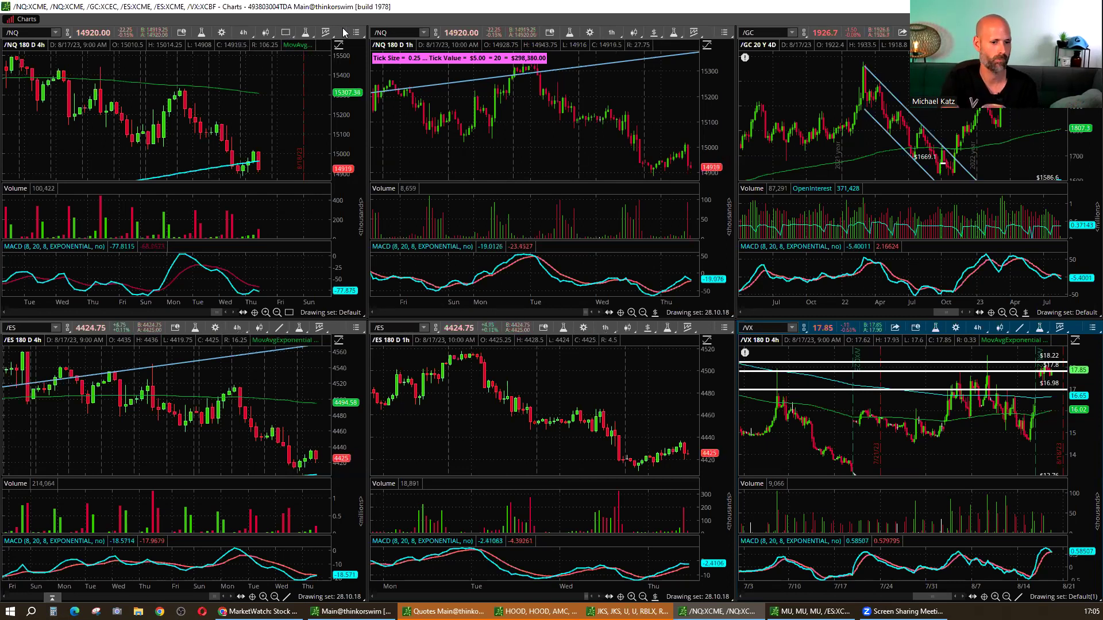
{"action": "left_click", "coordinate": [343, 30]}
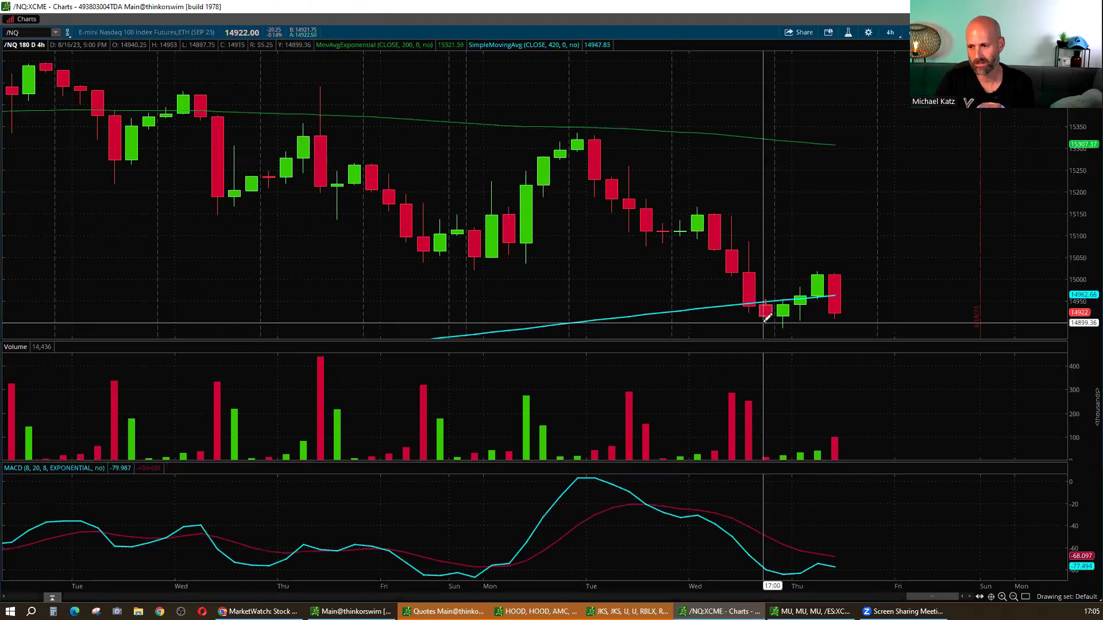
{"action": "scroll", "coordinate": [767, 318], "scroll_direction": "down", "scroll_amount": 6}
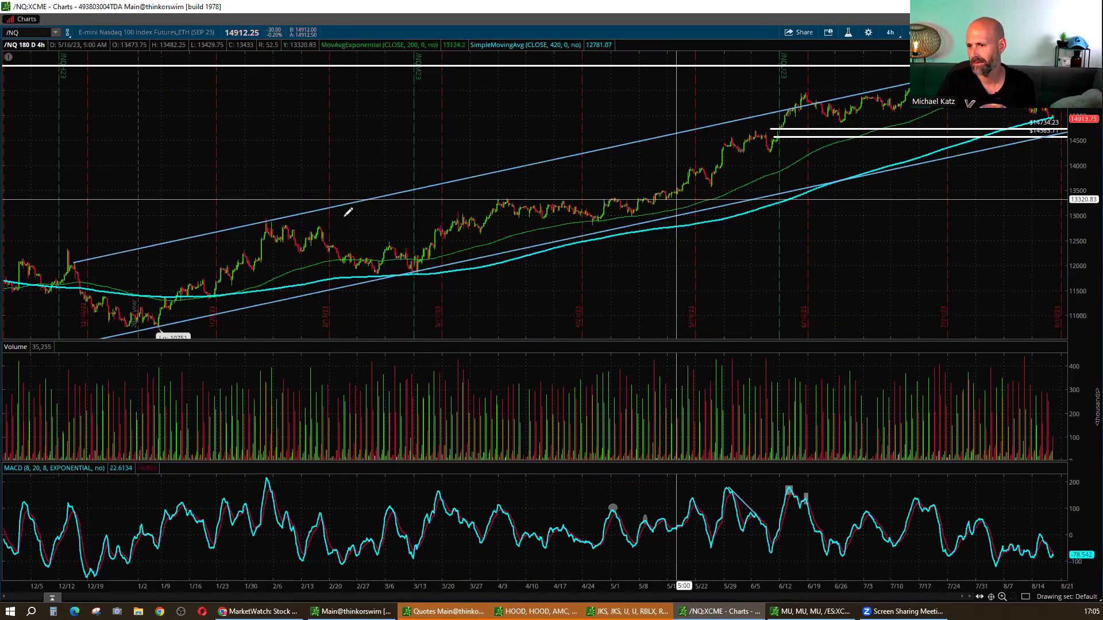
{"action": "scroll", "coordinate": [589, 233], "scroll_direction": "up", "scroll_amount": 2}
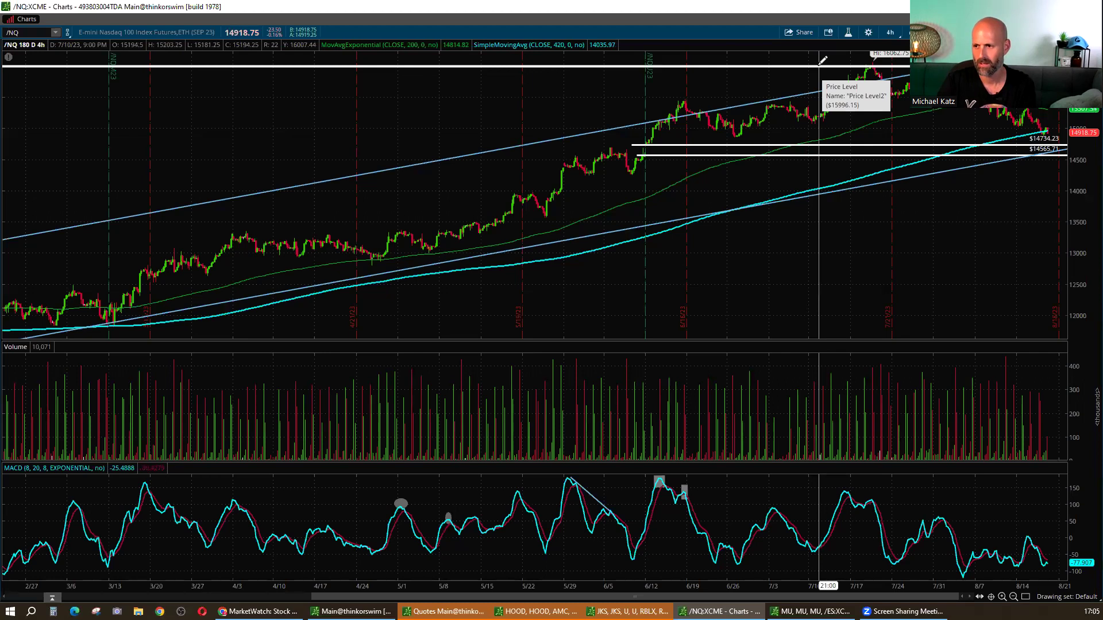
{"action": "scroll", "coordinate": [823, 60], "scroll_direction": "down", "scroll_amount": 3}
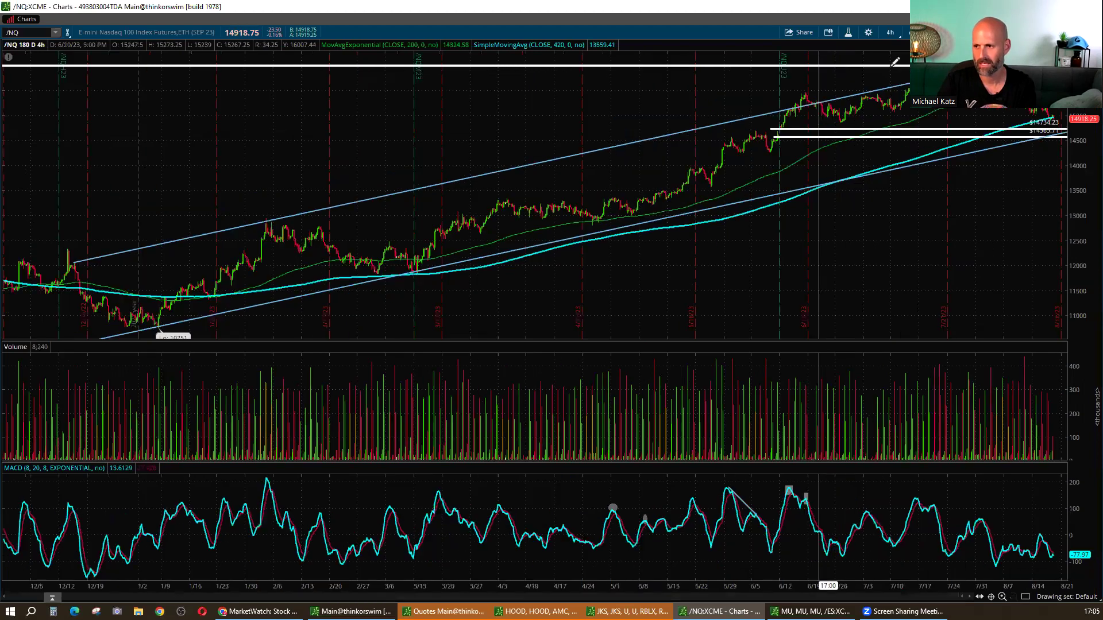
- Examine the long-term /NQ price history on the 10 Y : 1D time frame and return the chart to 180 D : 4h
{"action": "left_click", "coordinate": [891, 32]}
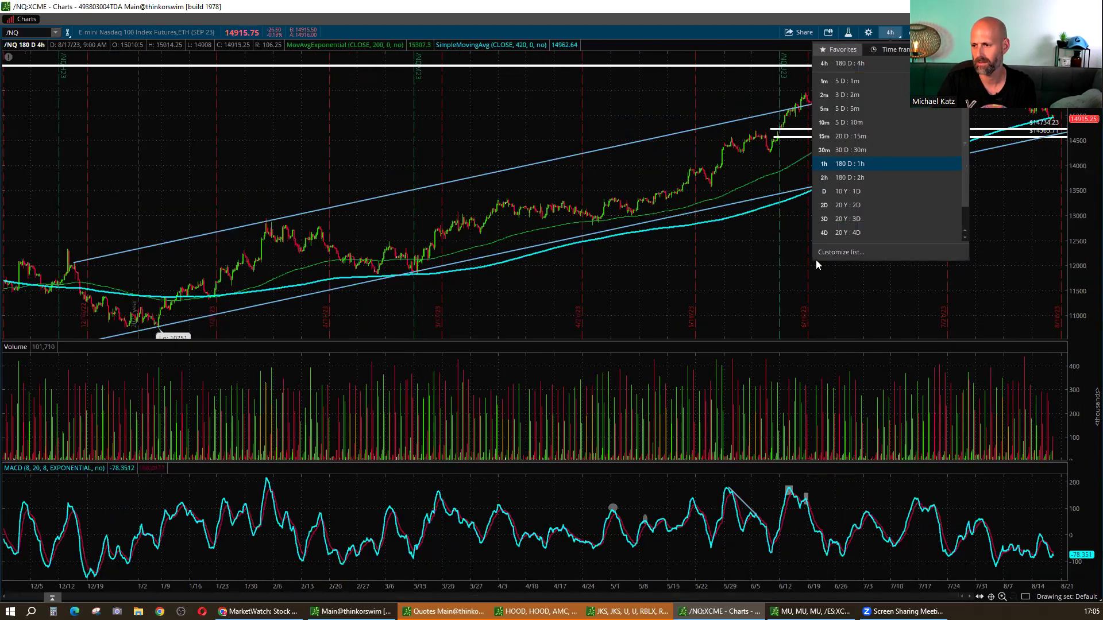
{"action": "left_click", "coordinate": [861, 194]}
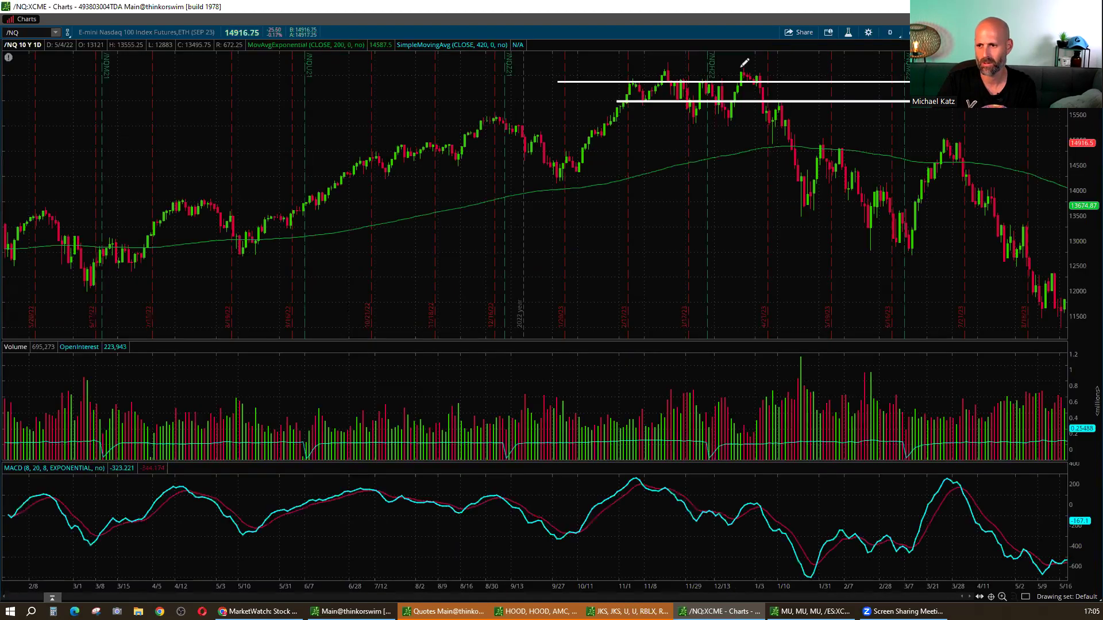
{"action": "scroll", "coordinate": [743, 62], "scroll_direction": "down", "scroll_amount": 3}
{"action": "scroll", "coordinate": [661, 56], "scroll_direction": "up", "scroll_amount": 3}
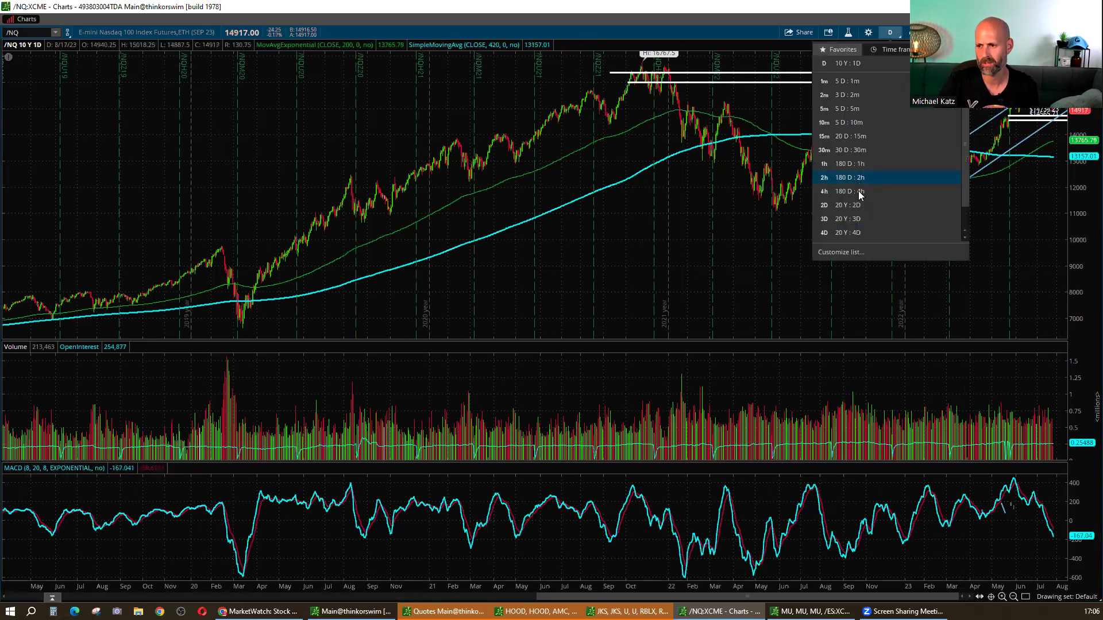
{"action": "left_click", "coordinate": [863, 190]}
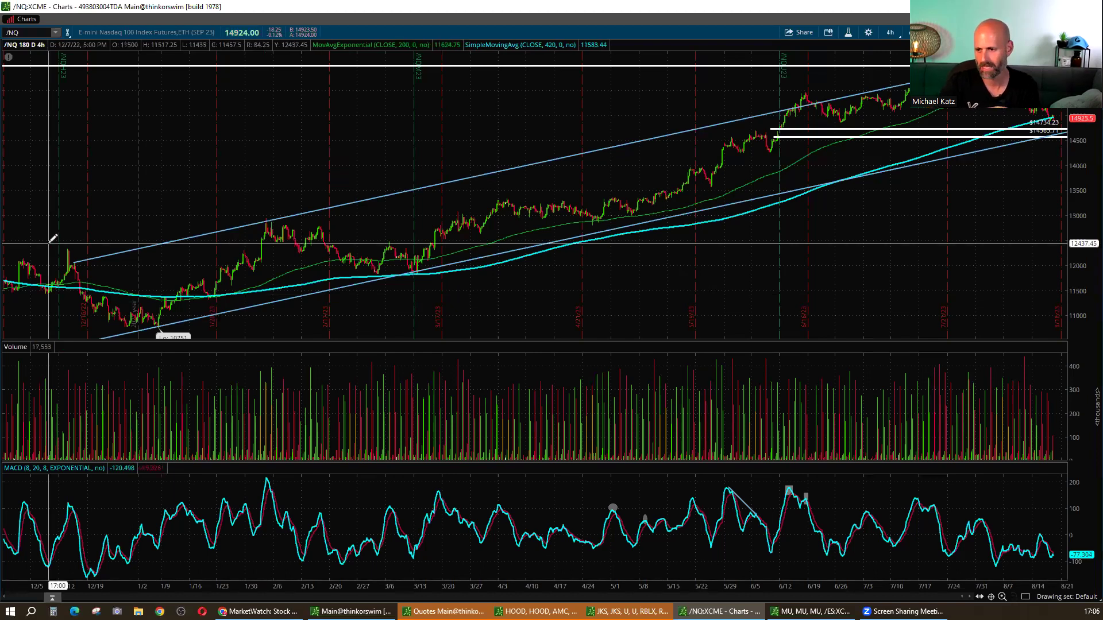
- Examine the June to August /NQ candles against the 200 exponential and 420 simple moving averages
{"action": "scroll", "coordinate": [510, 369], "scroll_direction": "up", "scroll_amount": 1}
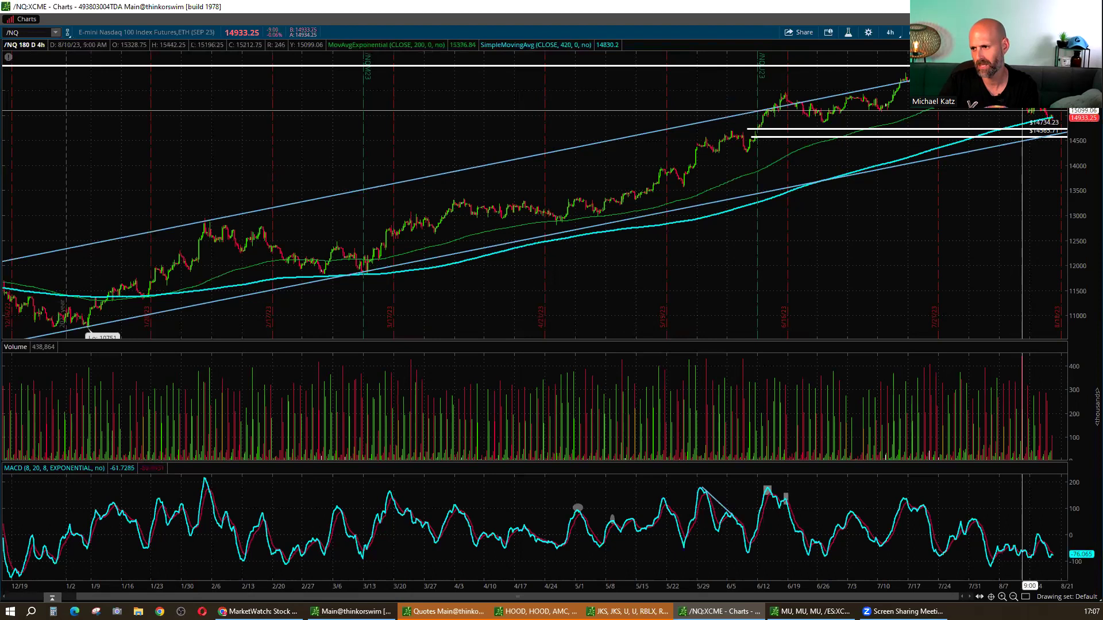
{"action": "left_click_drag", "start_coordinate": [736, 247], "coordinate": [986, 226]}
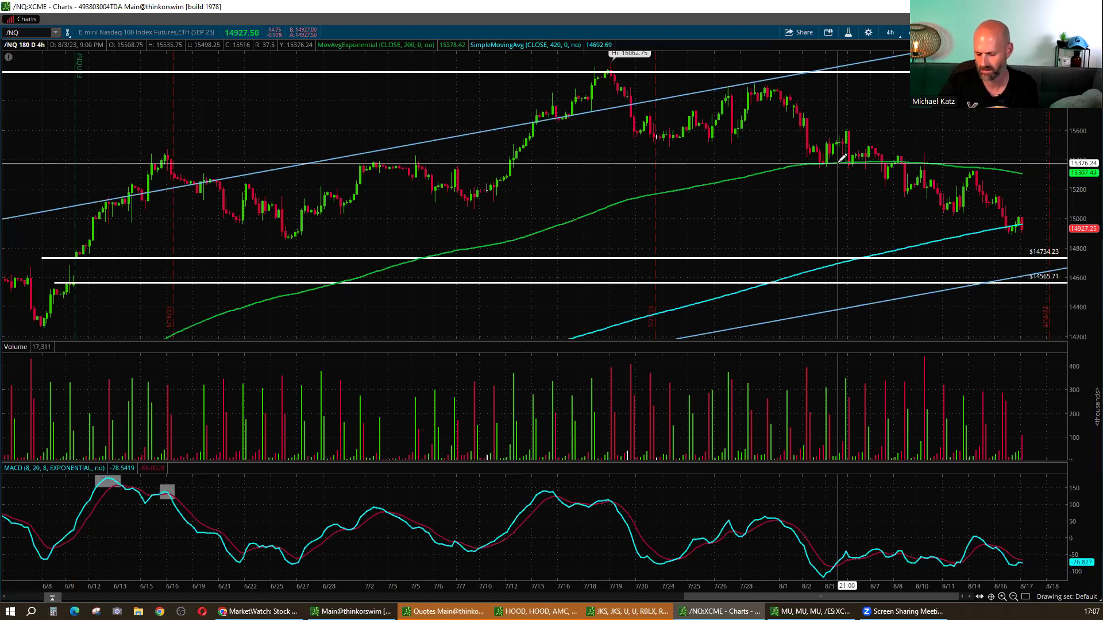
{"action": "scroll", "coordinate": [843, 158], "scroll_direction": "down", "scroll_amount": 3}
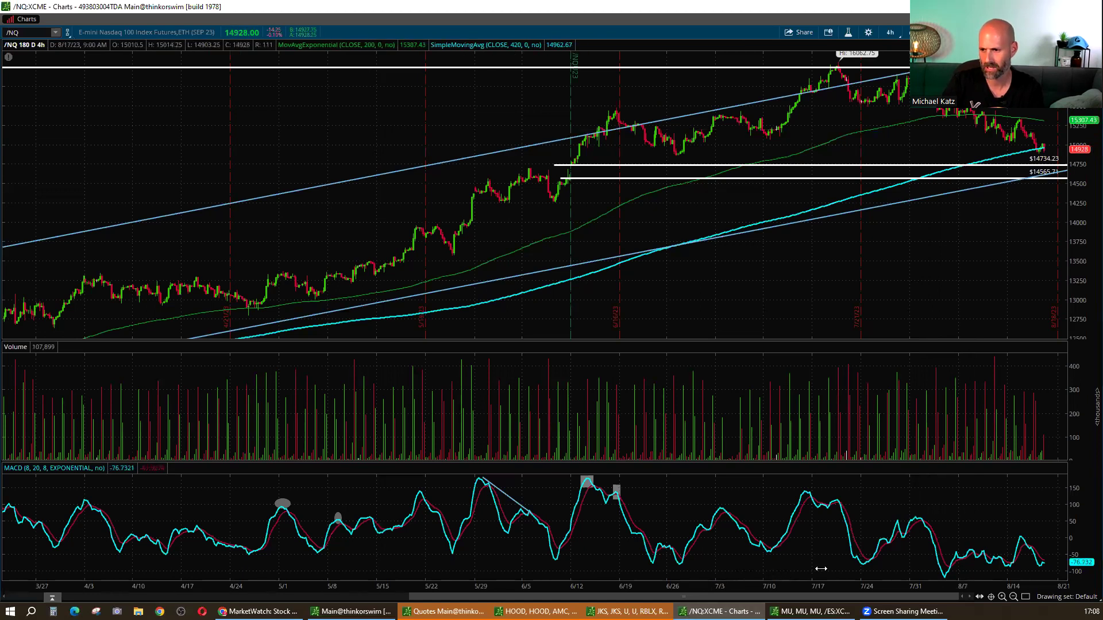
- Mark with four ellipses the places where price meets the 420 simple moving average between early January and mid-March 2023
{"action": "left_click_drag", "start_coordinate": [821, 568], "coordinate": [537, 305]}
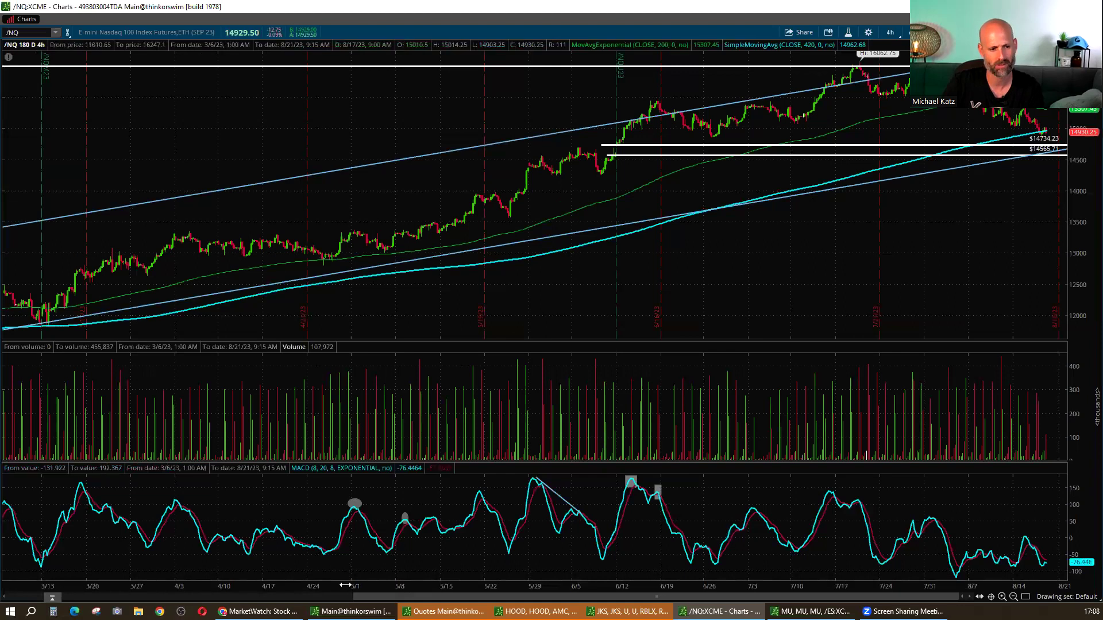
{"action": "left_click_drag", "start_coordinate": [348, 590], "coordinate": [346, 584]}
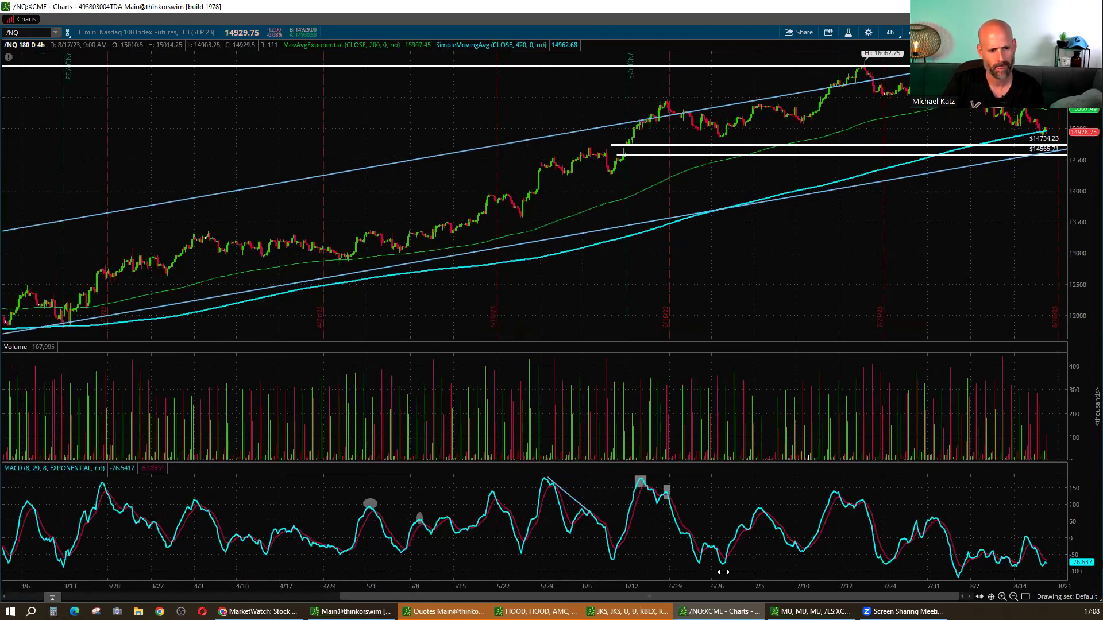
{"action": "left_click_drag", "start_coordinate": [800, 572], "coordinate": [499, 586]}
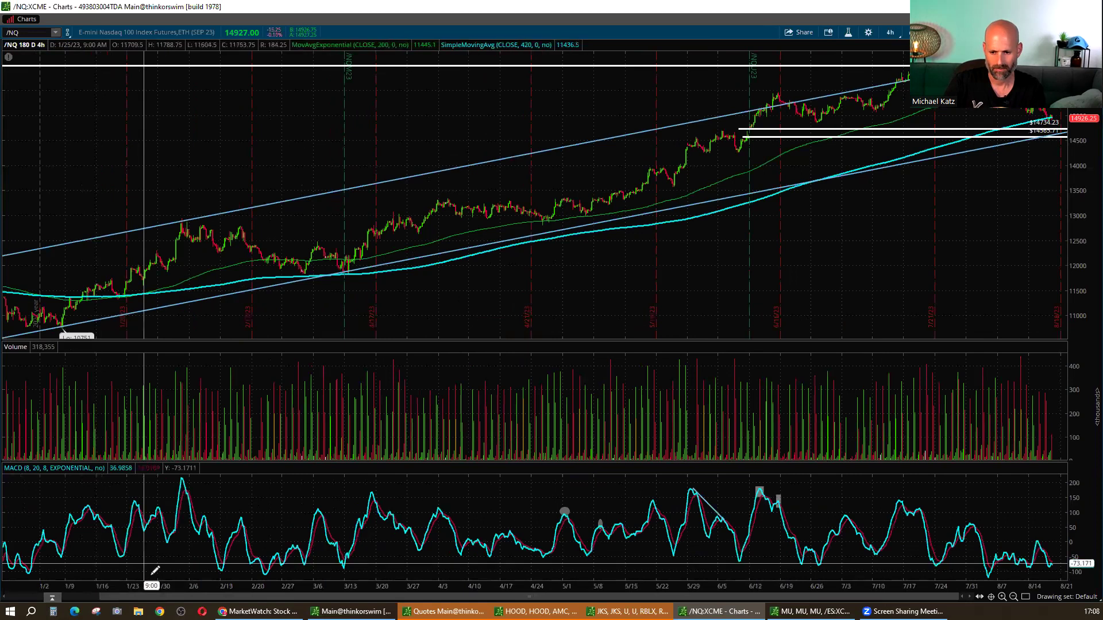
{"action": "left_click_drag", "start_coordinate": [259, 583], "coordinate": [248, 583]}
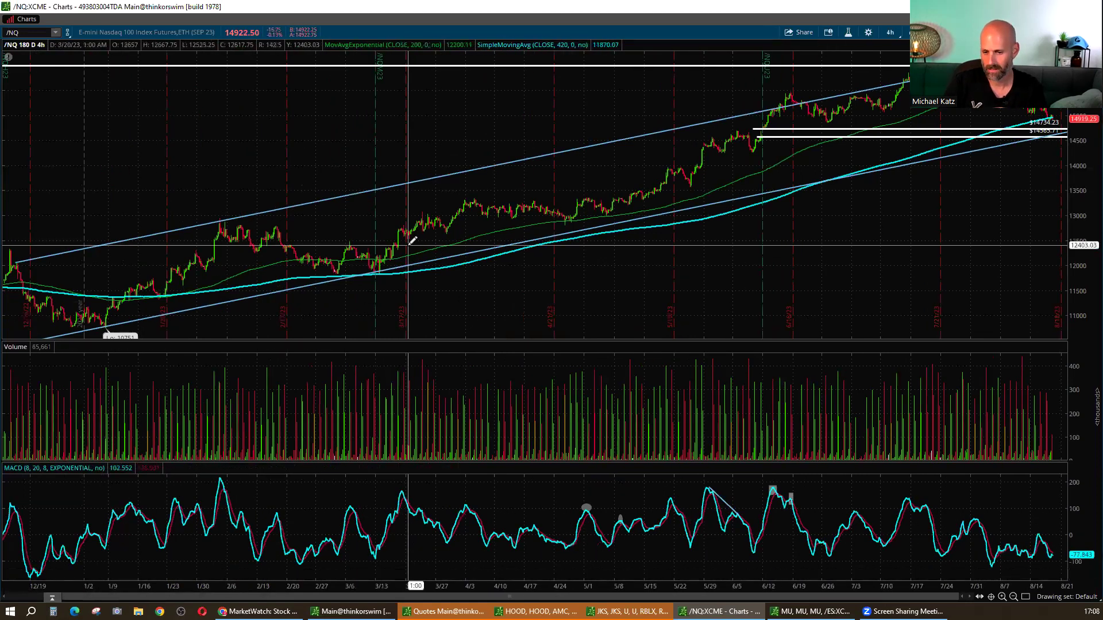
{"action": "middle_click", "coordinate": [236, 362]}
{"action": "left_click", "coordinate": [249, 412]}
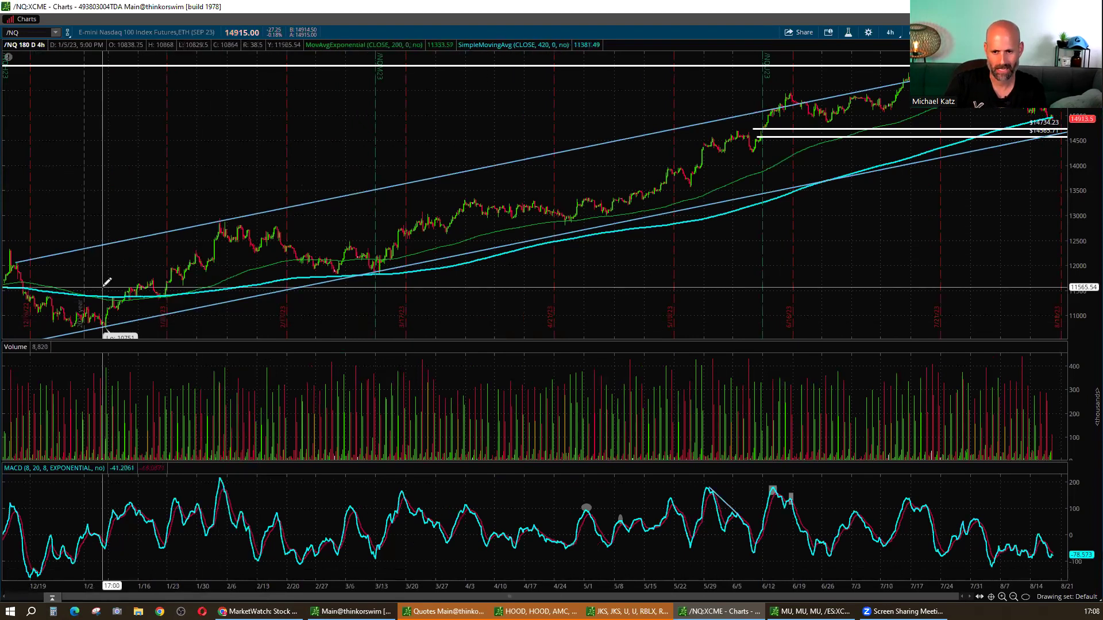
{"action": "left_click", "coordinate": [144, 304]}
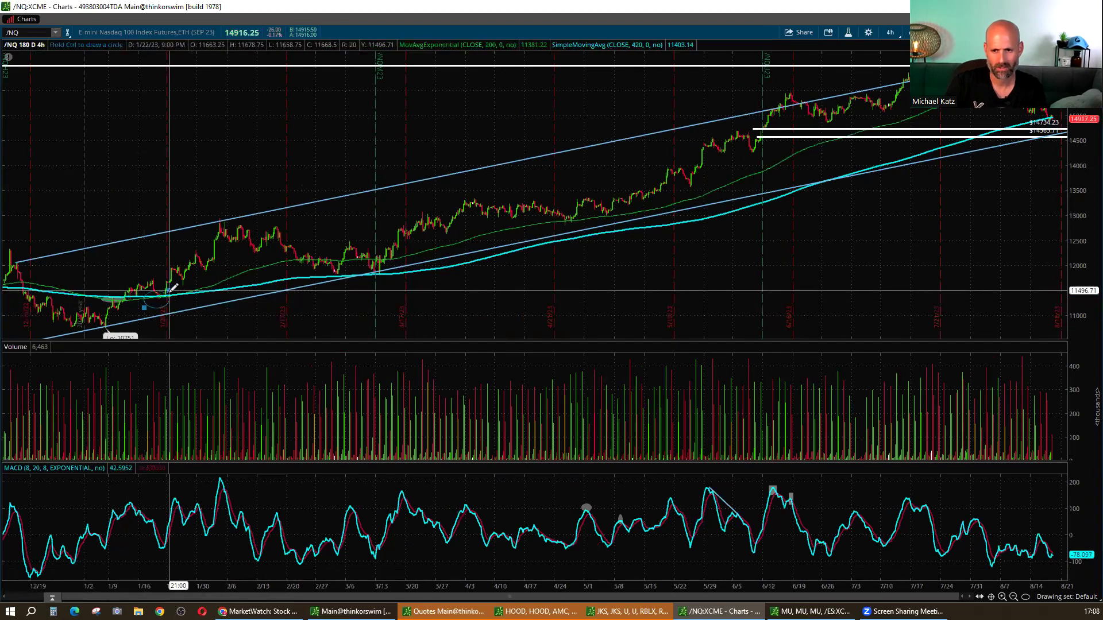
{"action": "left_click", "coordinate": [171, 290]}
{"action": "left_click", "coordinate": [323, 283]}
{"action": "left_click", "coordinate": [343, 270]}
{"action": "left_click", "coordinate": [369, 282]}
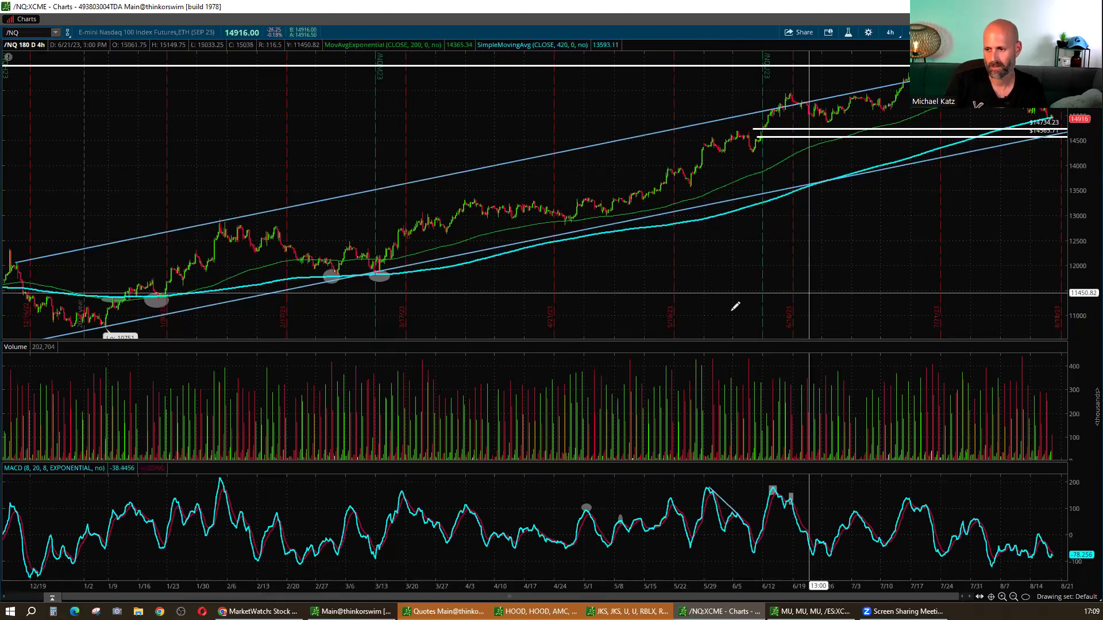
- Examine the latest /NQ candles around the 420 simple moving average, the $14734.23 and $14565.71 levels, and the lower channel line
{"action": "left_click_drag", "start_coordinate": [702, 308], "coordinate": [1034, 315]}
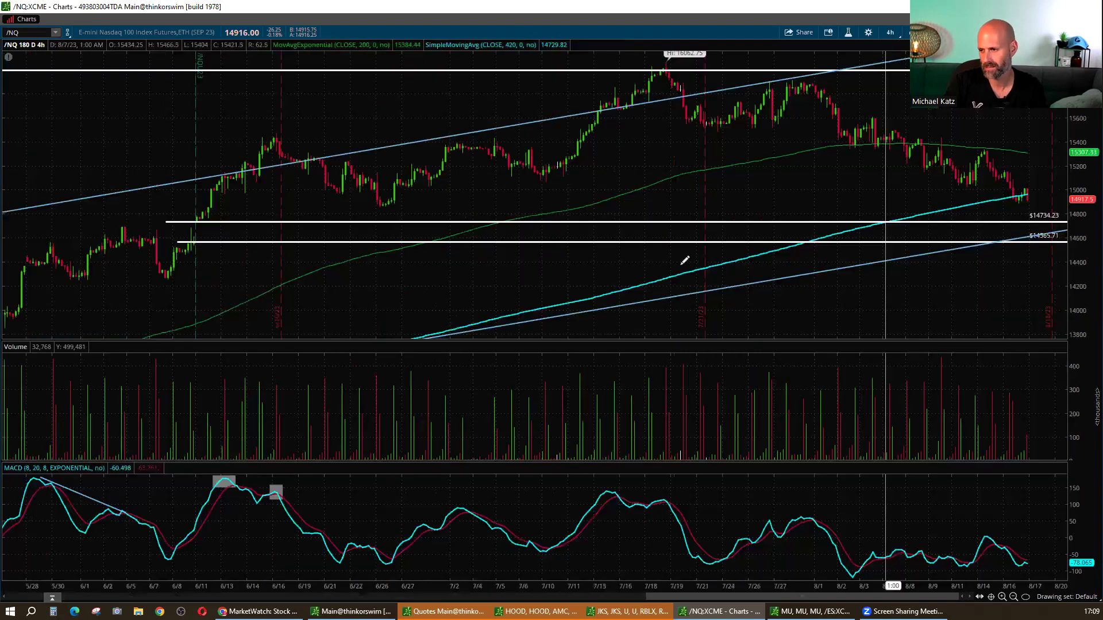
{"action": "left_click_drag", "start_coordinate": [685, 261], "coordinate": [1045, 316]}
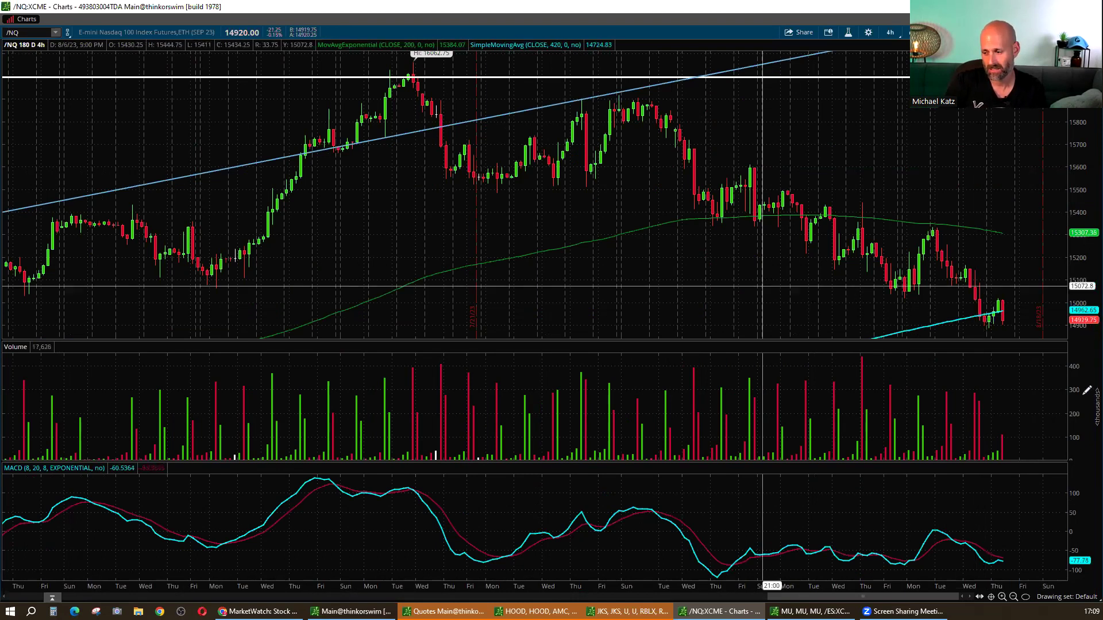
{"action": "scroll", "coordinate": [884, 385], "scroll_direction": "up", "scroll_amount": 3}
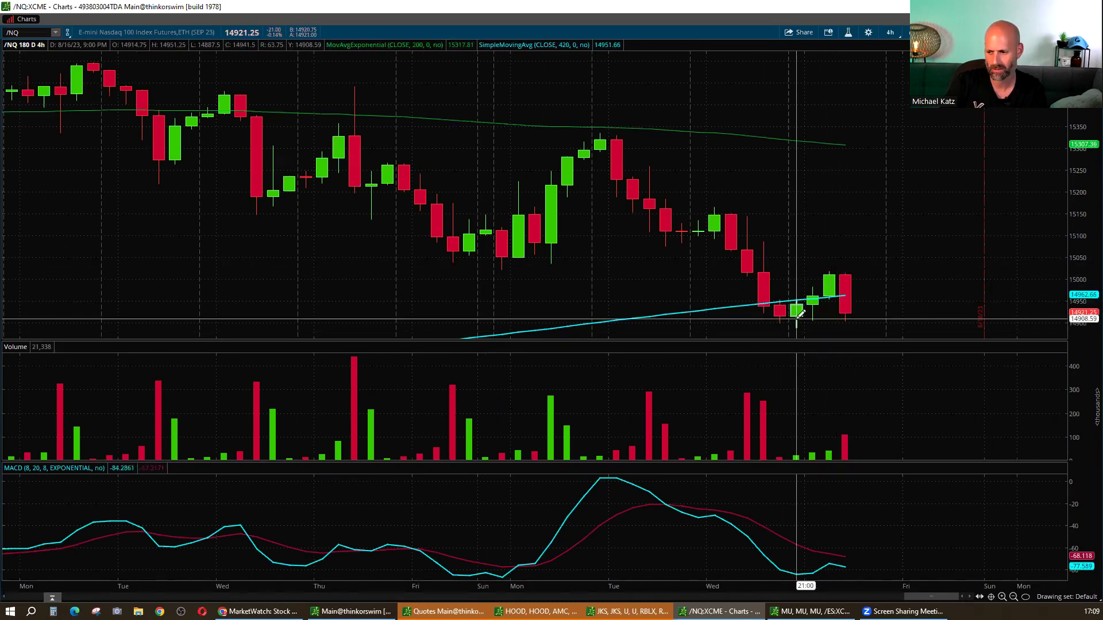
{"action": "scroll", "coordinate": [803, 314], "scroll_direction": "down", "scroll_amount": 2}
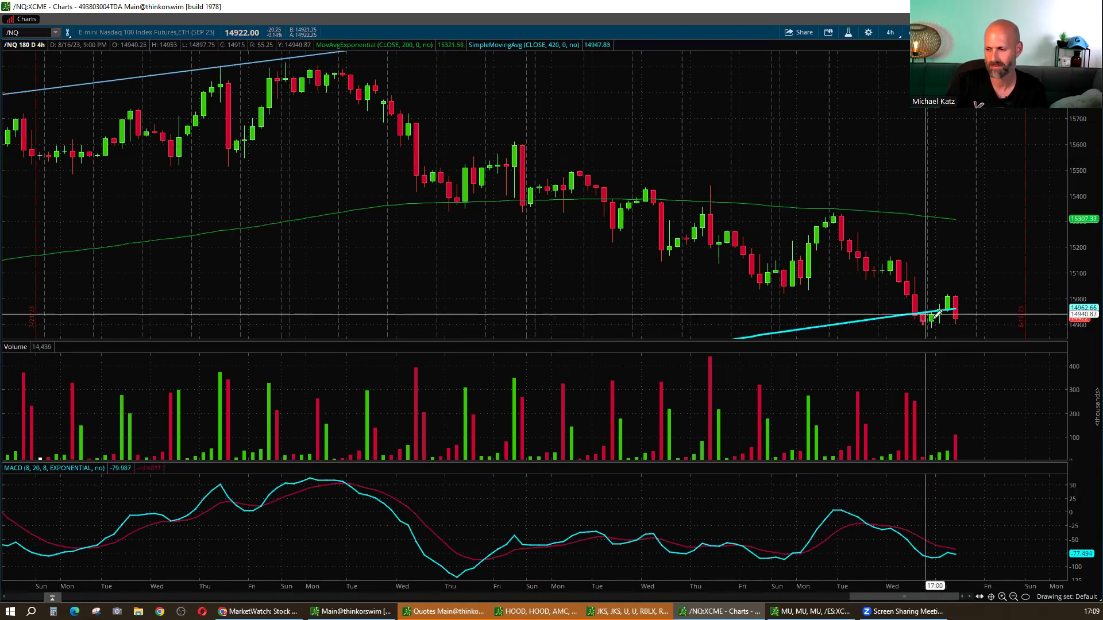
{"action": "scroll", "coordinate": [937, 313], "scroll_direction": "down", "scroll_amount": 2}
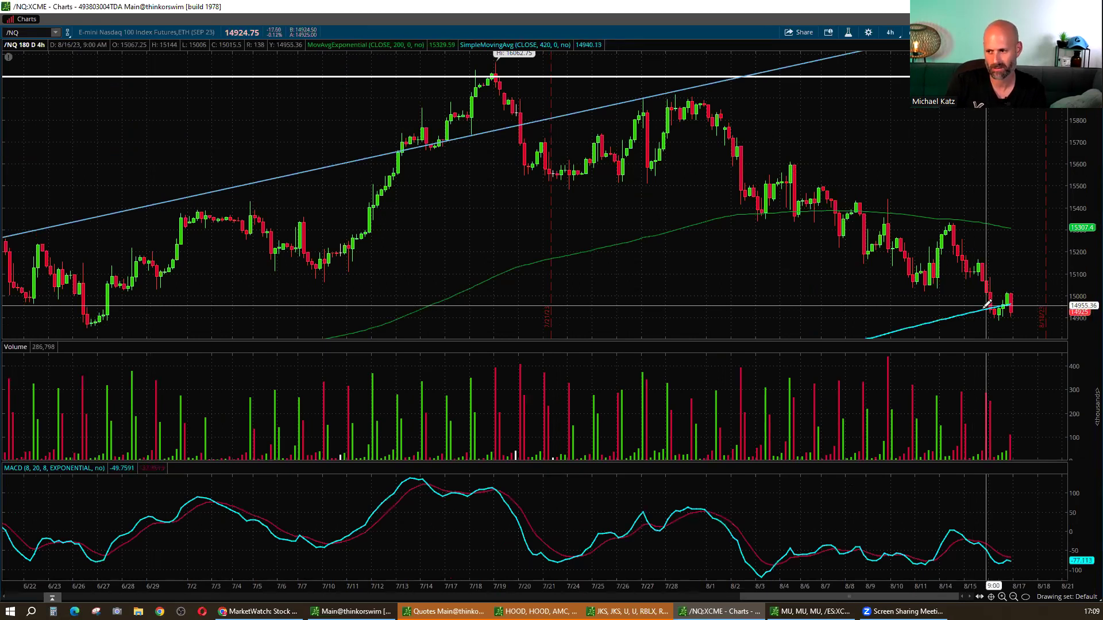
{"action": "scroll", "coordinate": [987, 305], "scroll_direction": "down", "scroll_amount": 3}
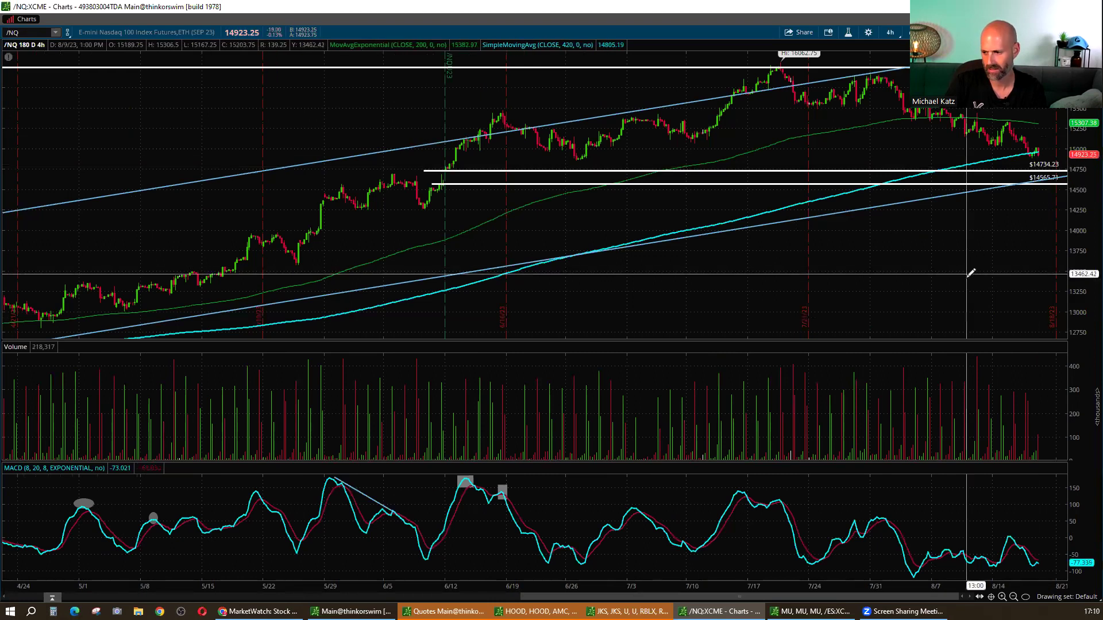
{"action": "scroll", "coordinate": [971, 272], "scroll_direction": "down", "scroll_amount": 3}
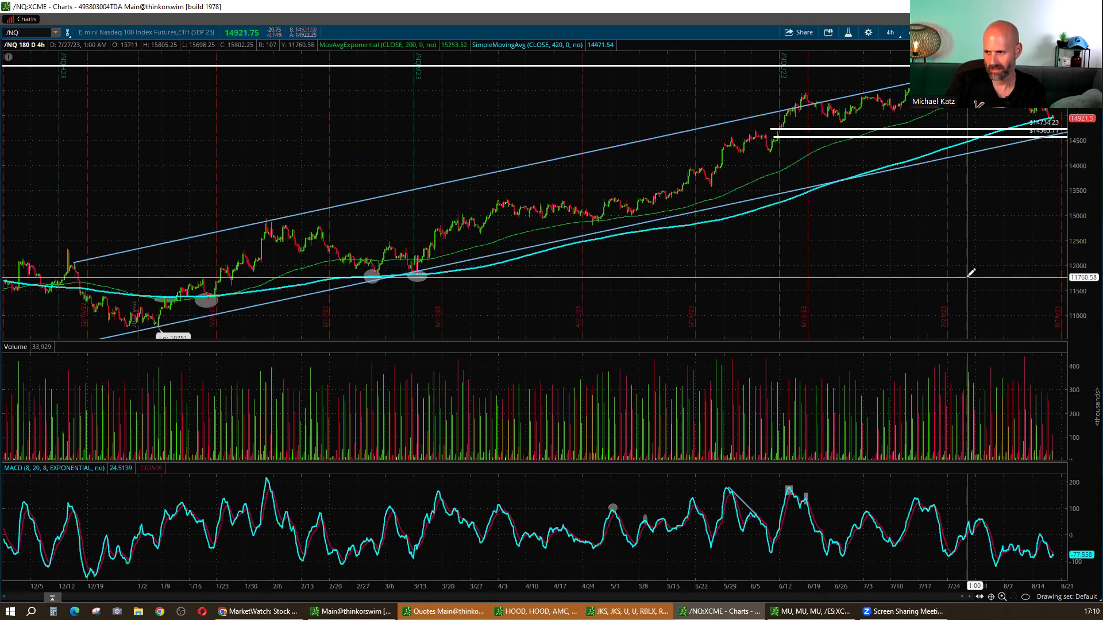
{"action": "scroll", "coordinate": [971, 271], "scroll_direction": "up", "scroll_amount": 3}
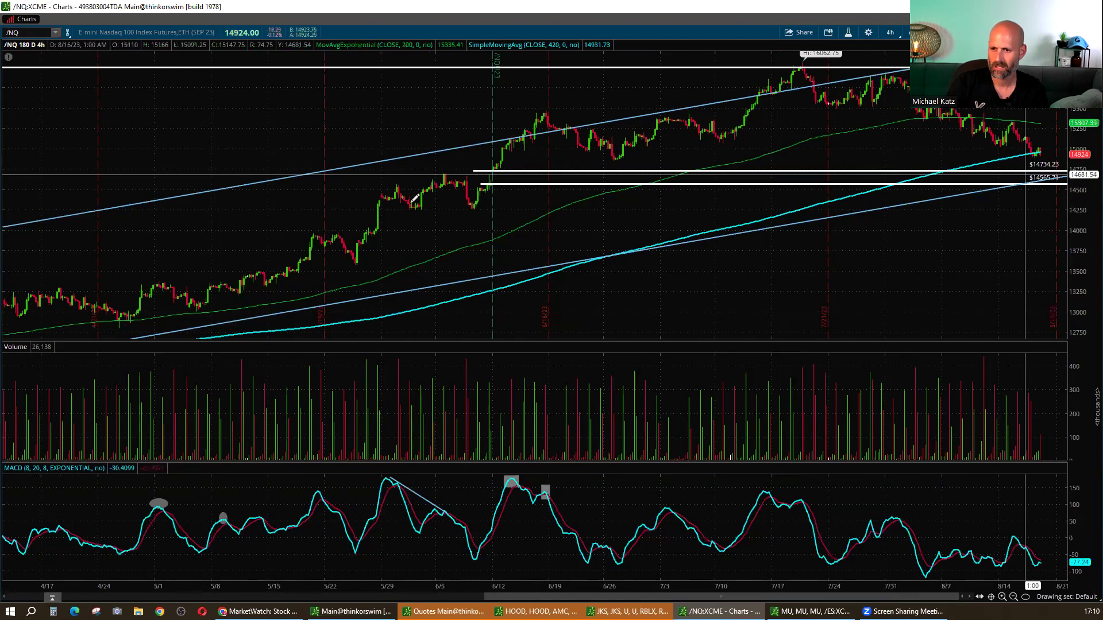
{"action": "scroll", "coordinate": [222, 264], "scroll_direction": "up", "scroll_amount": 2}
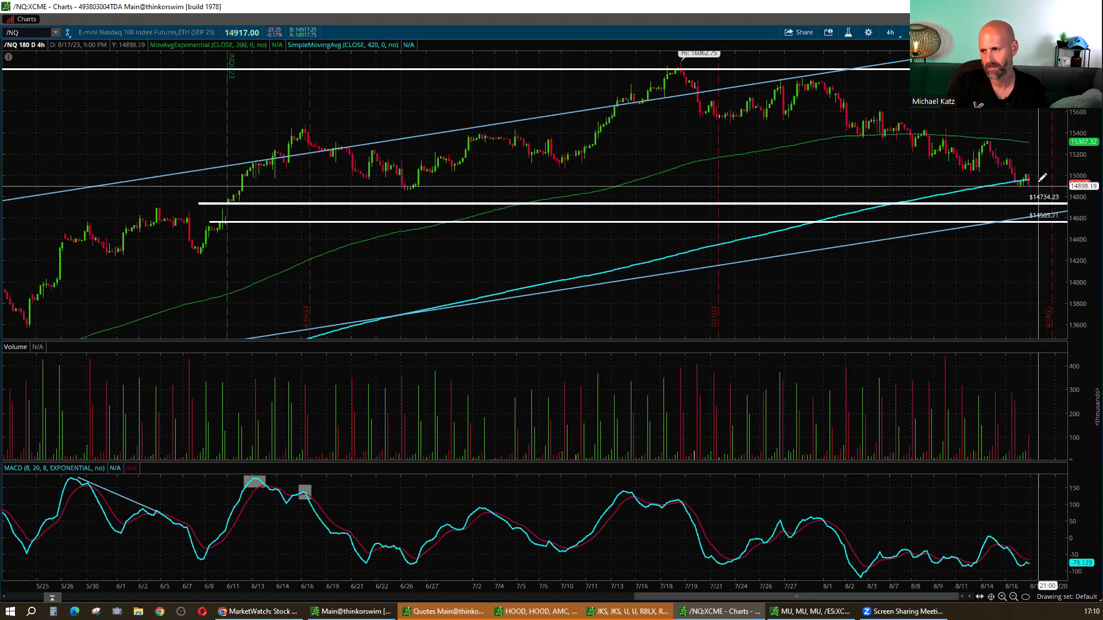
- Extend the 420 average with a trendline and sketch a projected zigzag down to about 14734, back up to about 14957, and down to about 14577
{"action": "mouse_move", "coordinate": [1068, 183]}
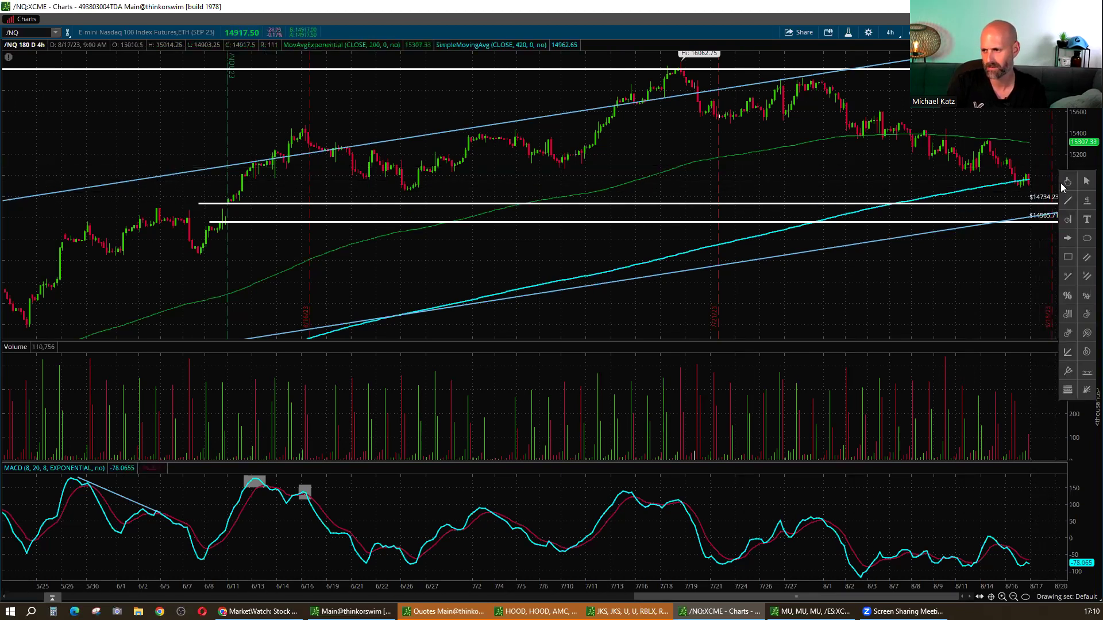
{"action": "scroll", "coordinate": [988, 200], "scroll_direction": "down", "scroll_amount": 2}
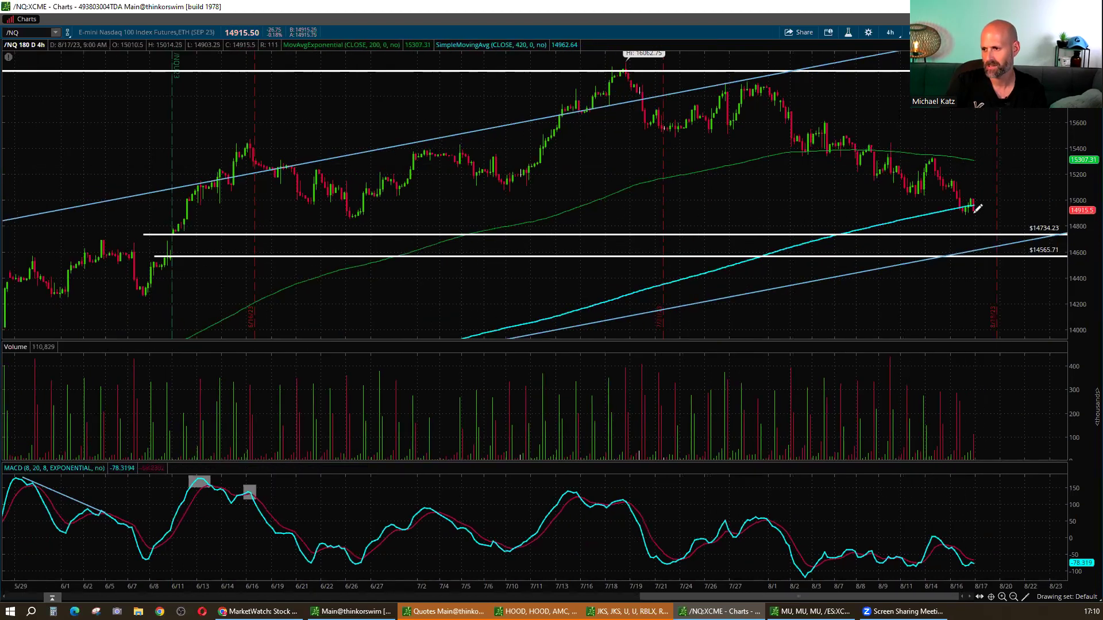
{"action": "mouse_move", "coordinate": [973, 201]}
{"action": "left_mouse_down"}
{"action": "mouse_move", "coordinate": [986, 234]}
{"action": "mouse_move", "coordinate": [993, 204]}
{"action": "left_mouse_up"}
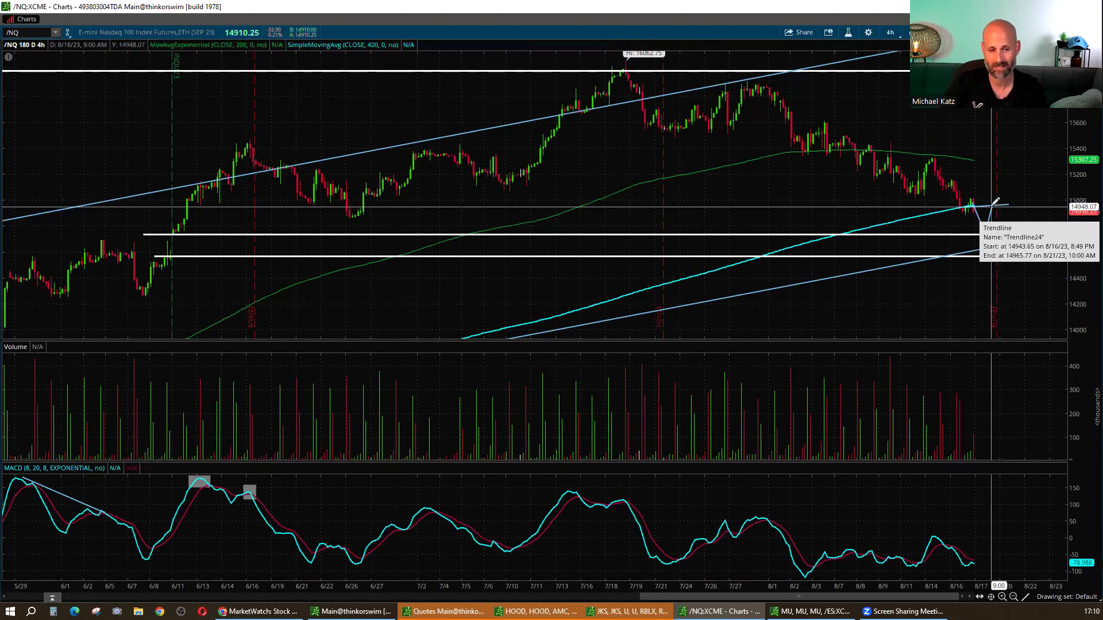
{"action": "left_click", "coordinate": [993, 203]}
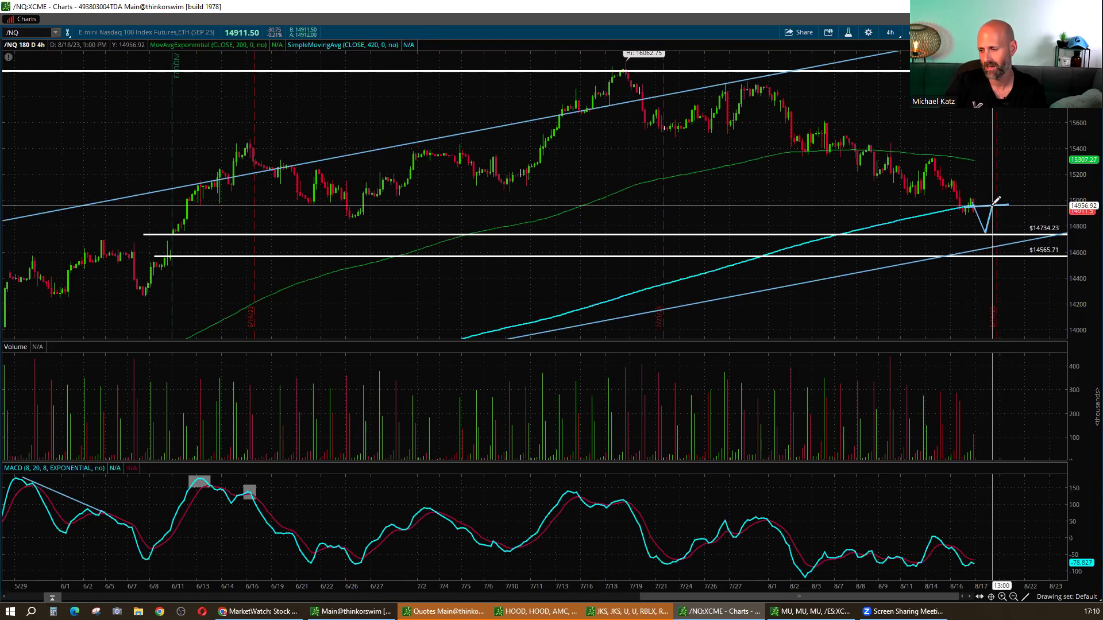
{"action": "left_click", "coordinate": [1006, 253]}
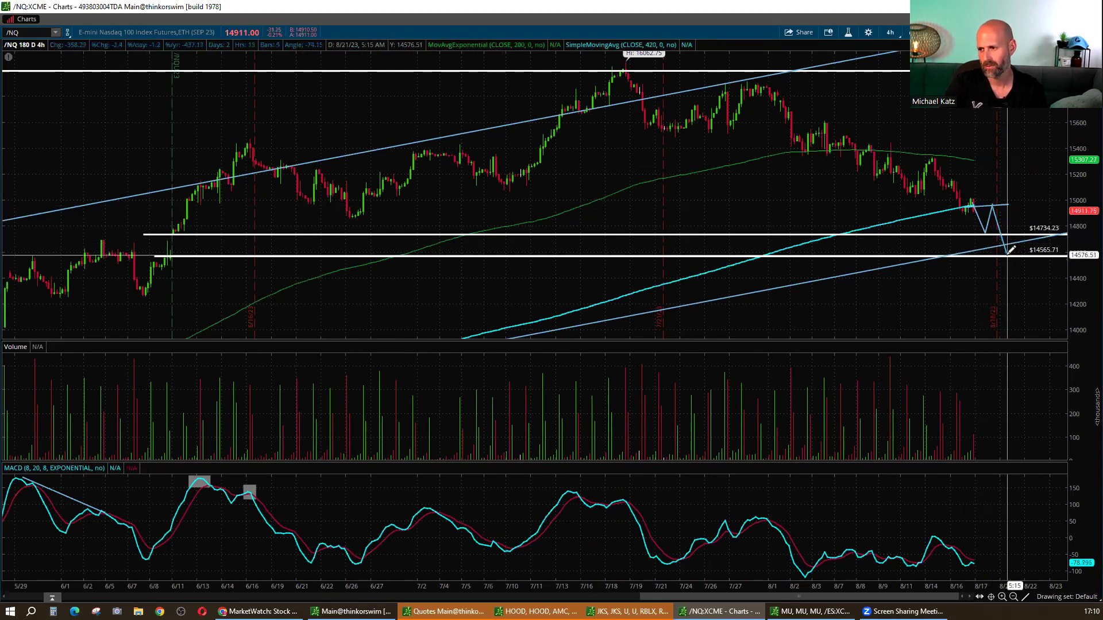
- Change the line style of the ascending price channel to long dashes in its drawing properties
{"action": "right_click", "coordinate": [825, 281]}
{"action": "left_click", "coordinate": [838, 289]}
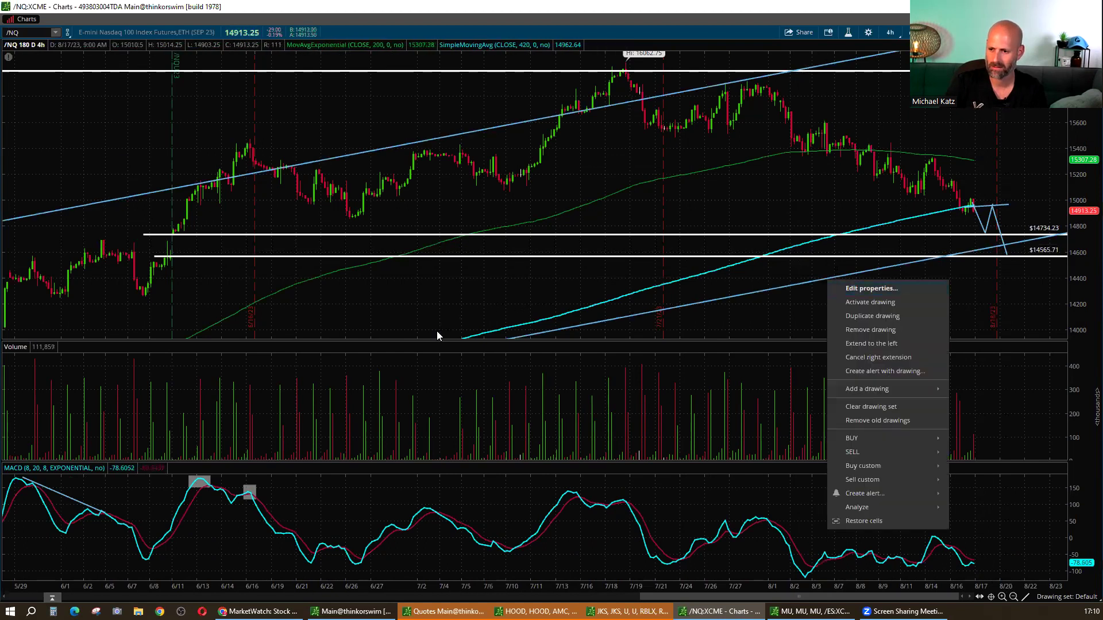
{"action": "left_click", "coordinate": [527, 377]}
{"action": "left_click", "coordinate": [529, 391]}
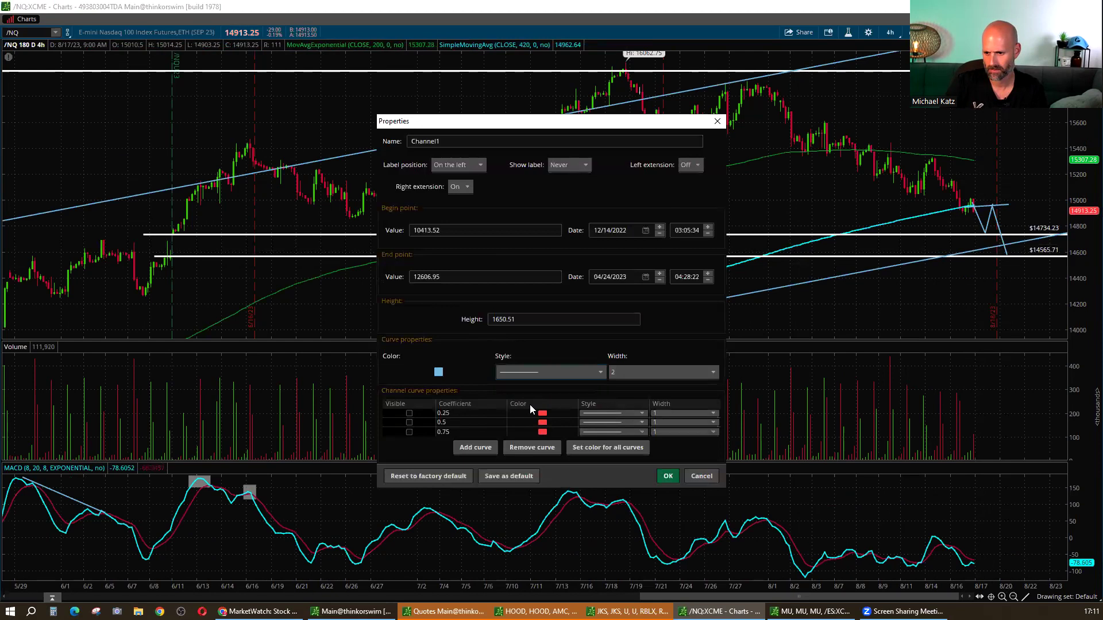
{"action": "left_click", "coordinate": [576, 374]}
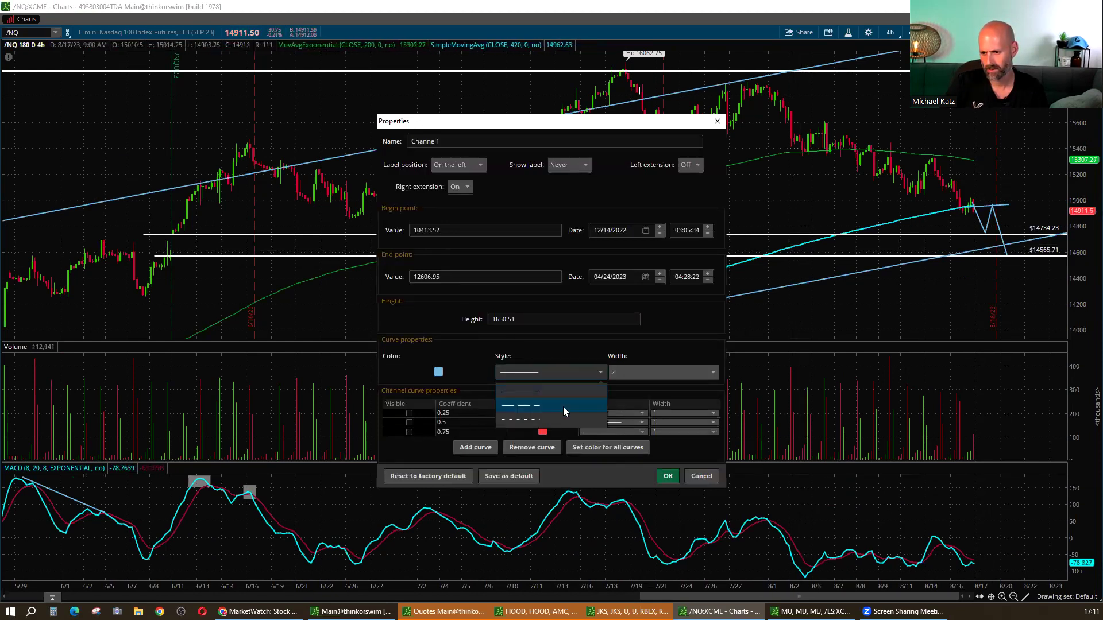
{"action": "left_click", "coordinate": [563, 408]}
{"action": "left_click", "coordinate": [668, 476]}
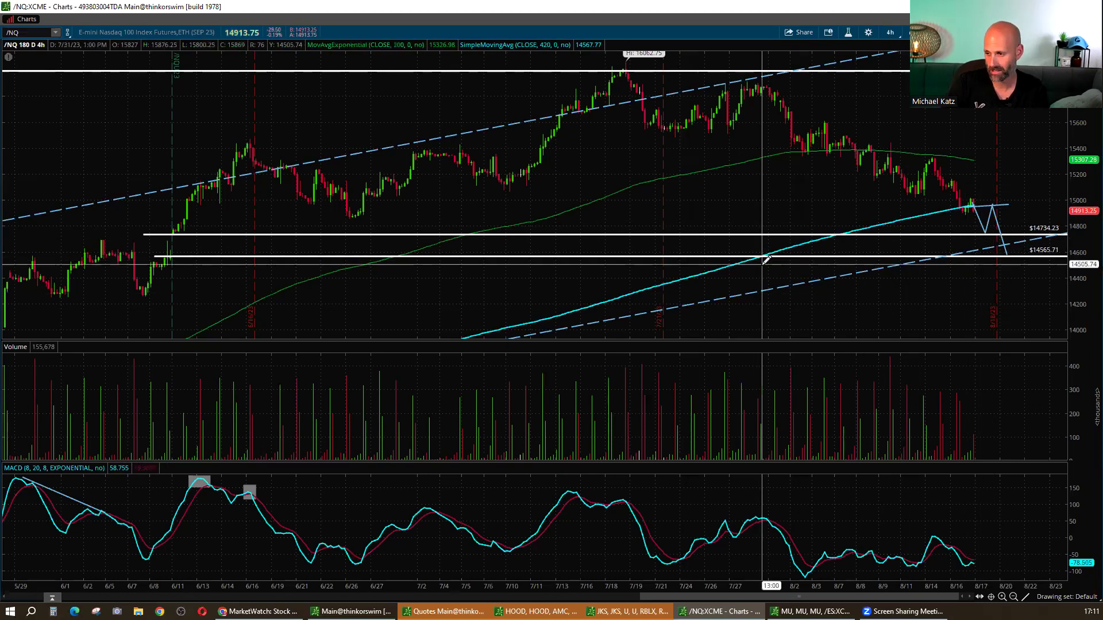
- Examine the dashed channel, the projected path against the 420 simple moving average and $14734.23 and $14565.71 levels, and the recent MACD swings
{"action": "scroll", "coordinate": [767, 259], "scroll_direction": "down", "scroll_amount": 3}
{"action": "scroll", "coordinate": [586, 301], "scroll_direction": "down", "scroll_amount": 3}
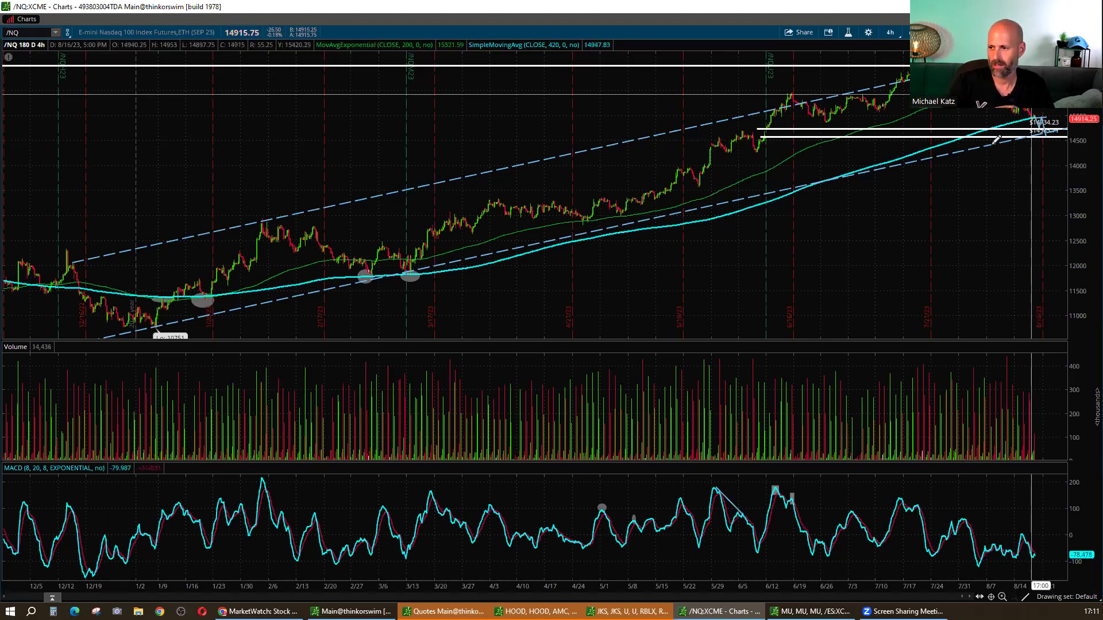
{"action": "left_click", "coordinate": [938, 236]}
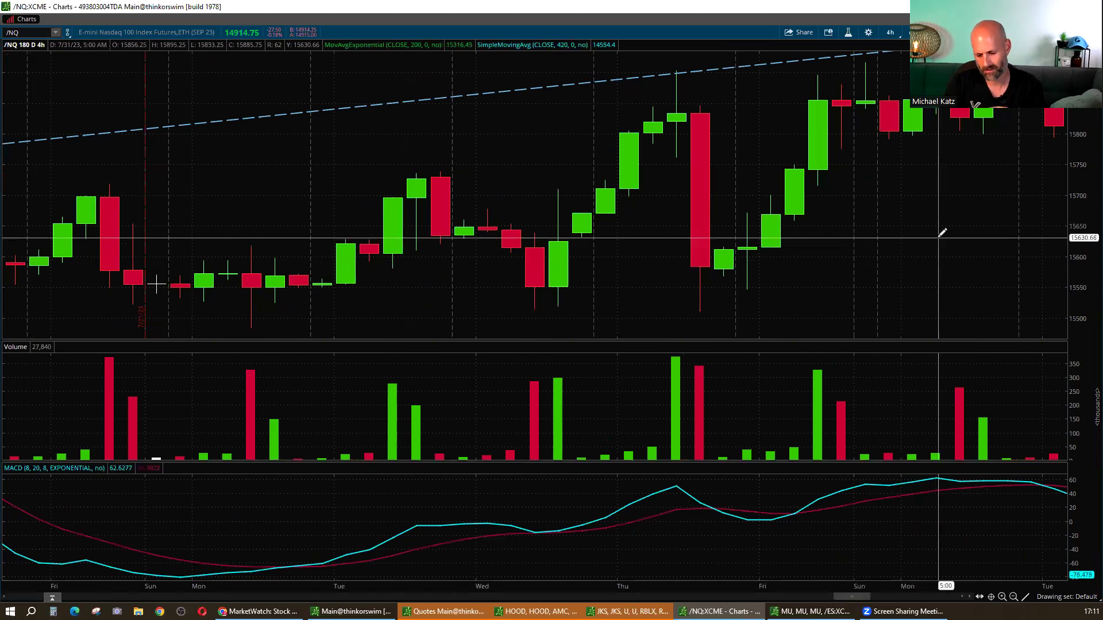
{"action": "scroll", "coordinate": [943, 232], "scroll_direction": "down", "scroll_amount": 5}
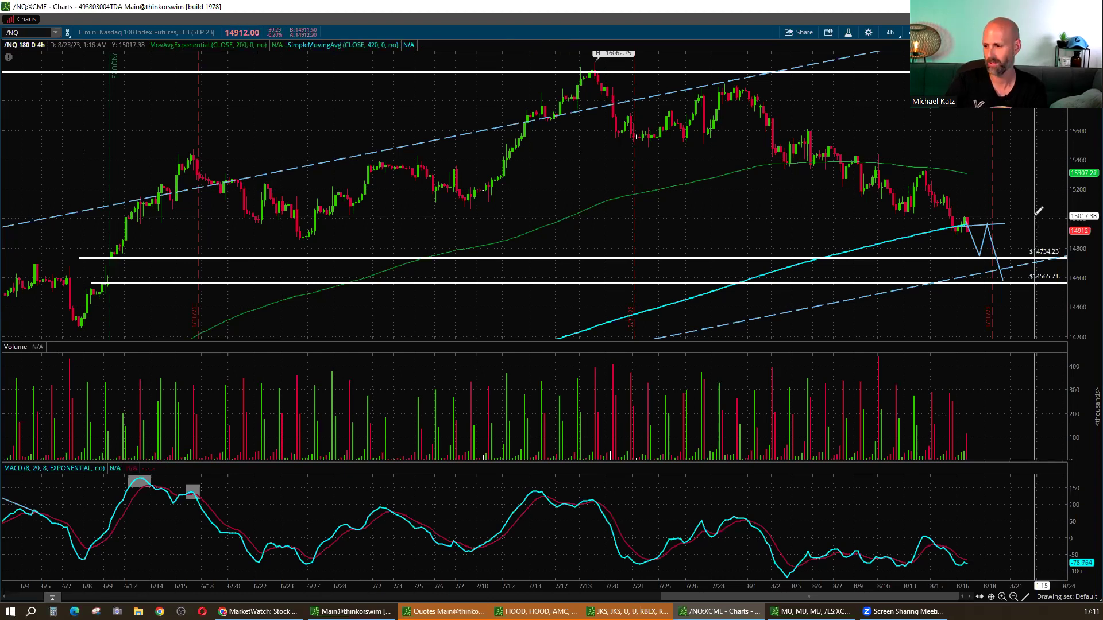
{"action": "scroll", "coordinate": [1039, 211], "scroll_direction": "down", "scroll_amount": 3}
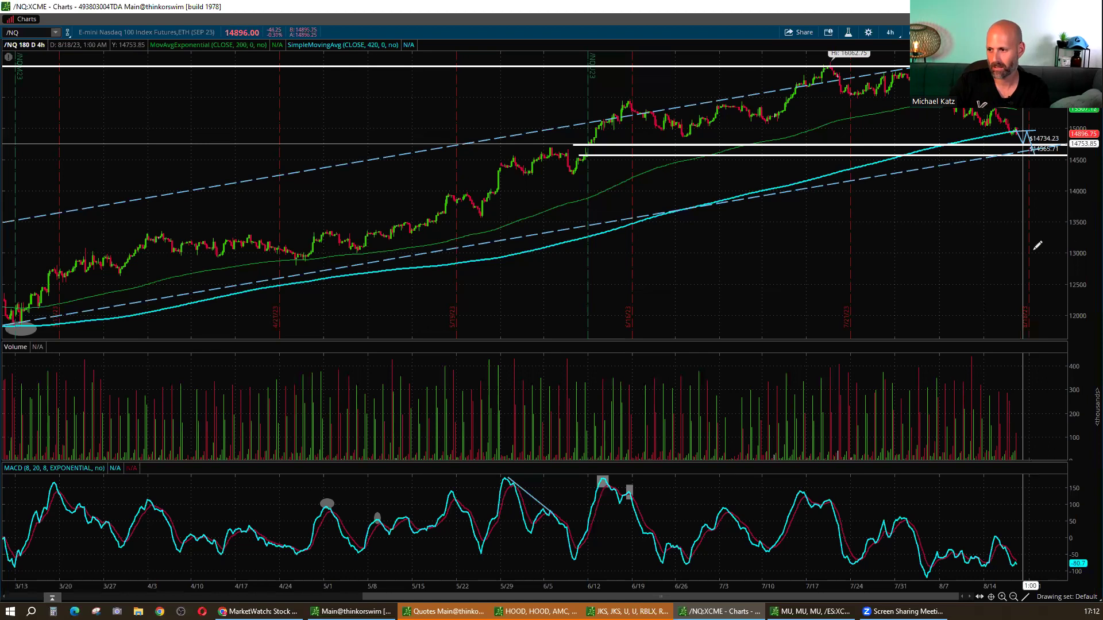
{"action": "scroll", "coordinate": [1038, 246], "scroll_direction": "up", "scroll_amount": 5}
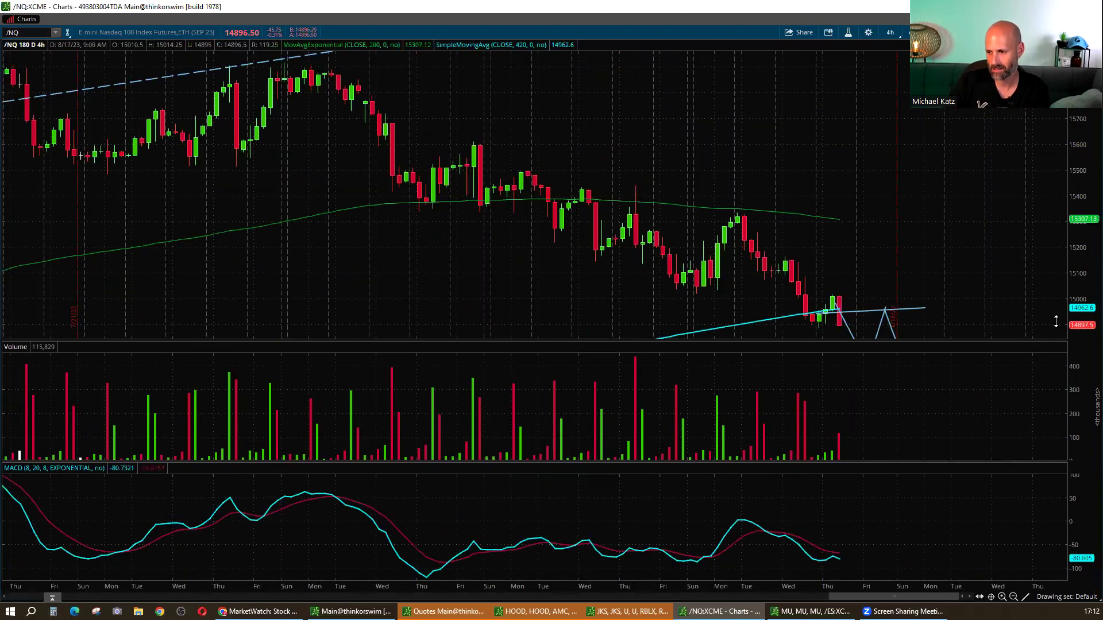
{"action": "left_click_drag", "start_coordinate": [1056, 322], "coordinate": [1056, 374]}
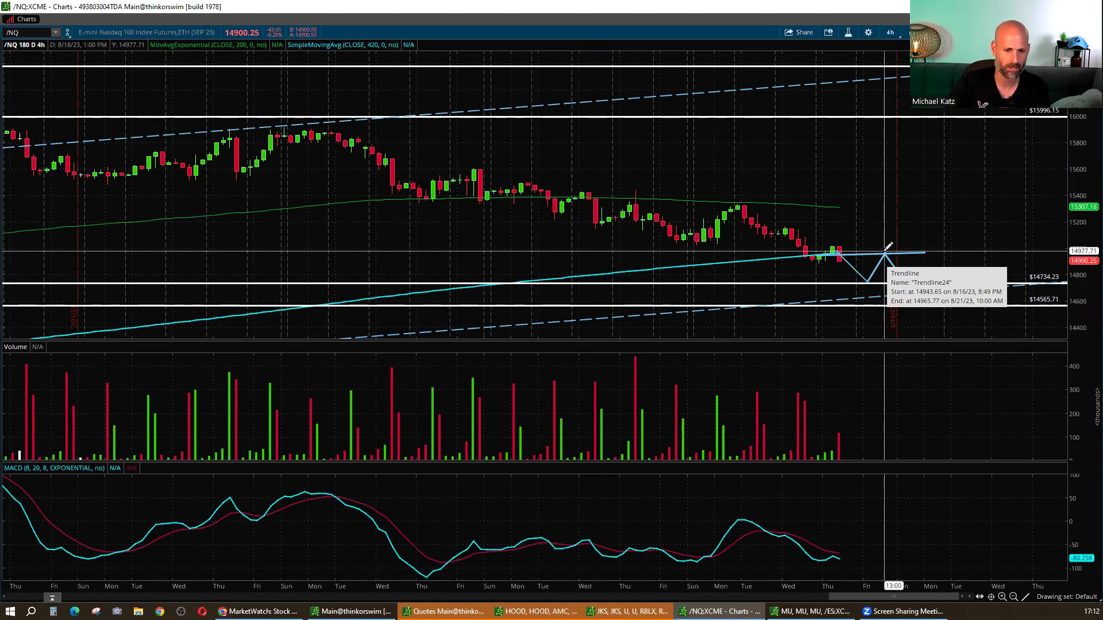
{"action": "left_click_drag", "start_coordinate": [885, 253], "coordinate": [921, 304]}
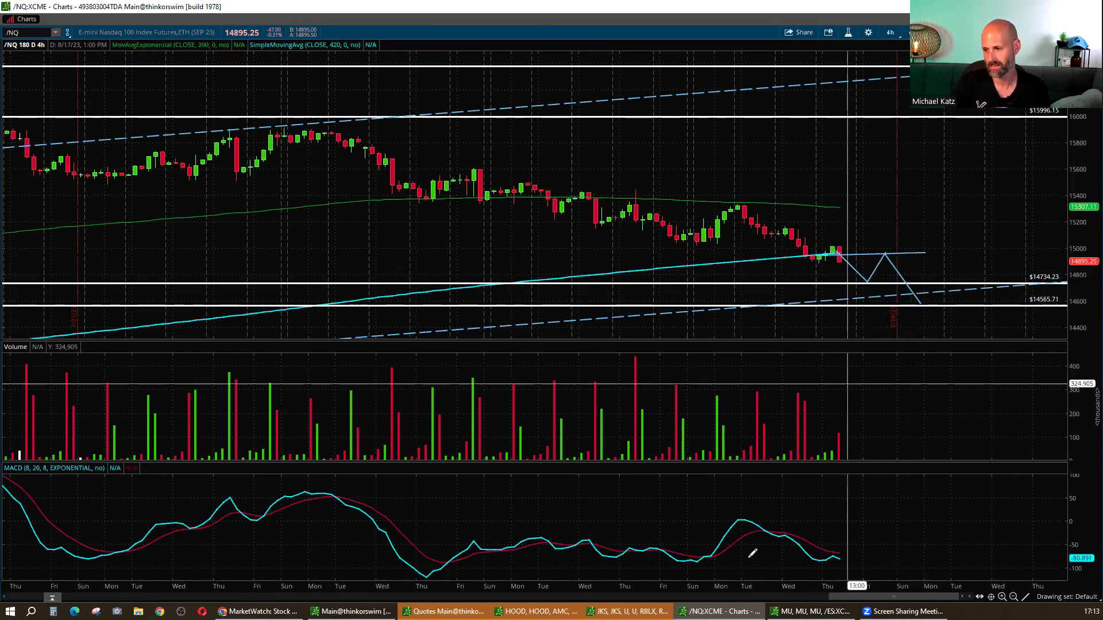
{"action": "left_click_drag", "start_coordinate": [804, 582], "coordinate": [873, 581]}
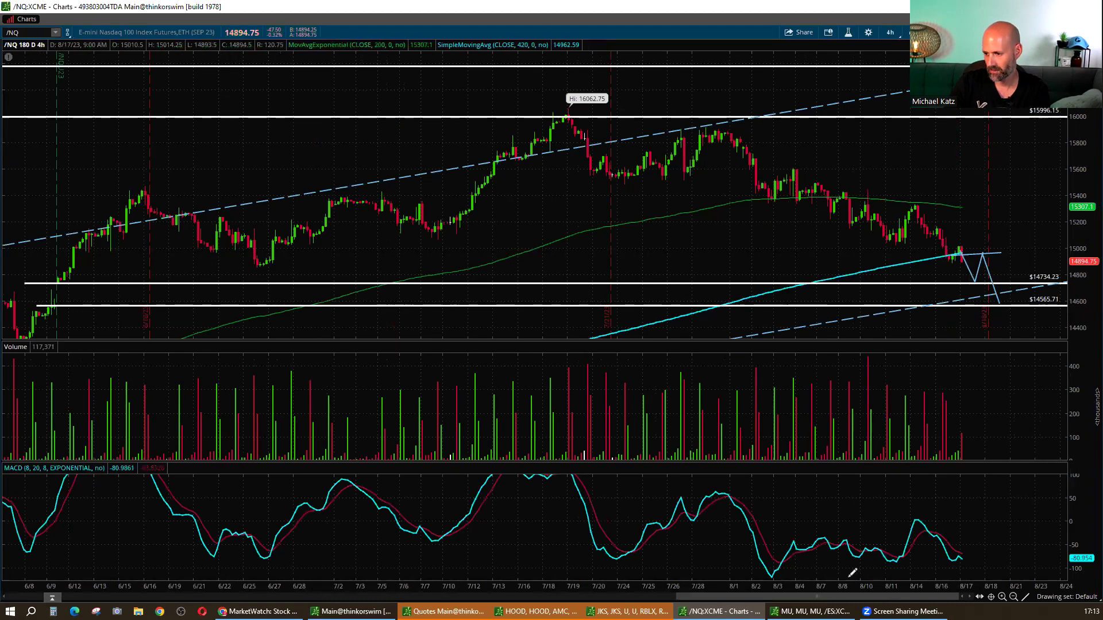
{"action": "left_click_drag", "start_coordinate": [1078, 507], "coordinate": [916, 549]}
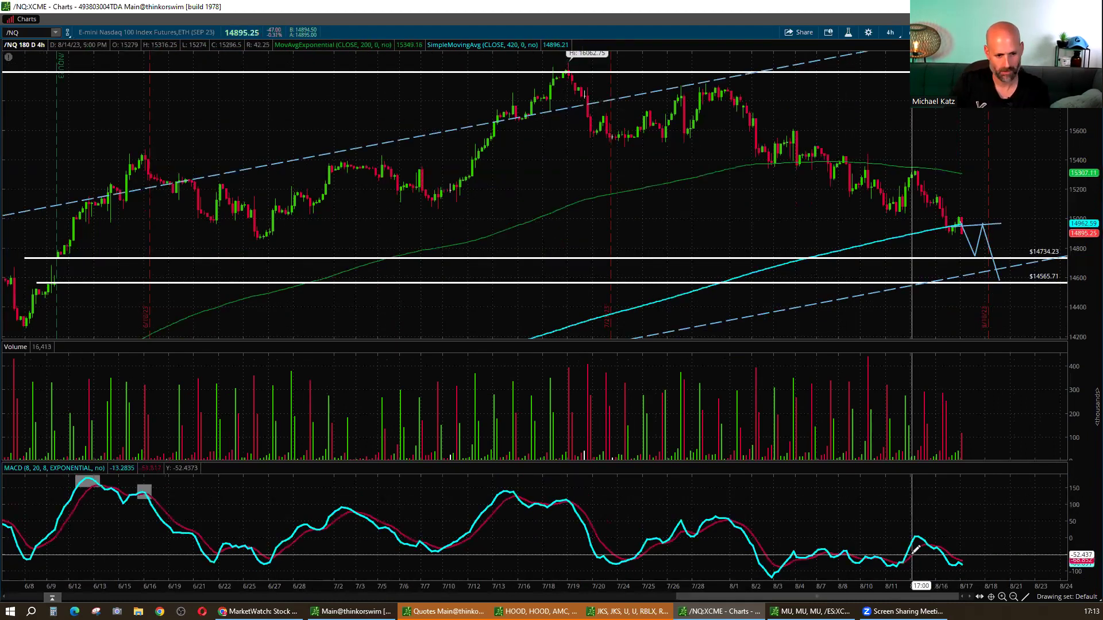
{"action": "left_click_drag", "start_coordinate": [871, 590], "coordinate": [918, 586]}
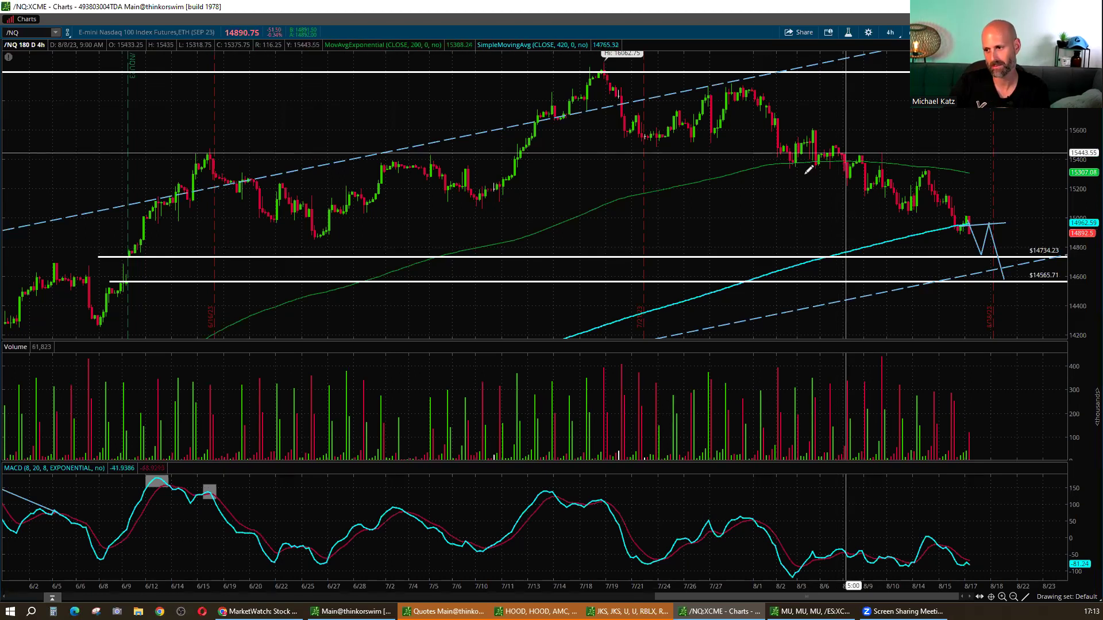
- Draw a falling trendline under the price lows from 2 August and a rising trendline under the matching MACD lows
{"action": "right_click", "coordinate": [803, 202]}
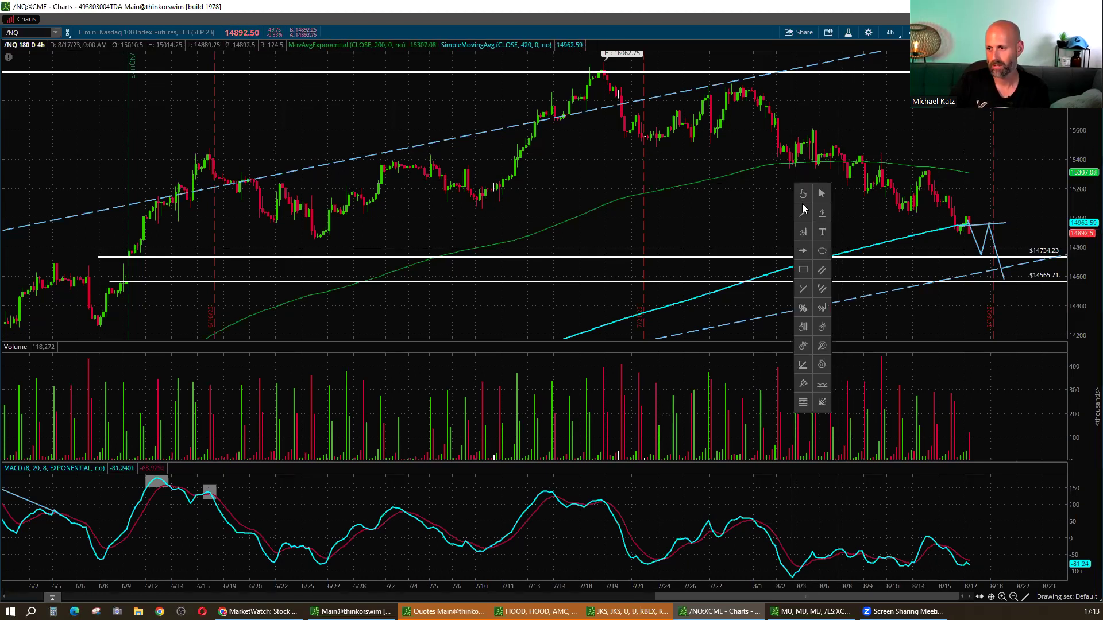
{"action": "key", "text": "Escape"}
{"action": "left_click_drag", "start_coordinate": [783, 161], "coordinate": [982, 248]}
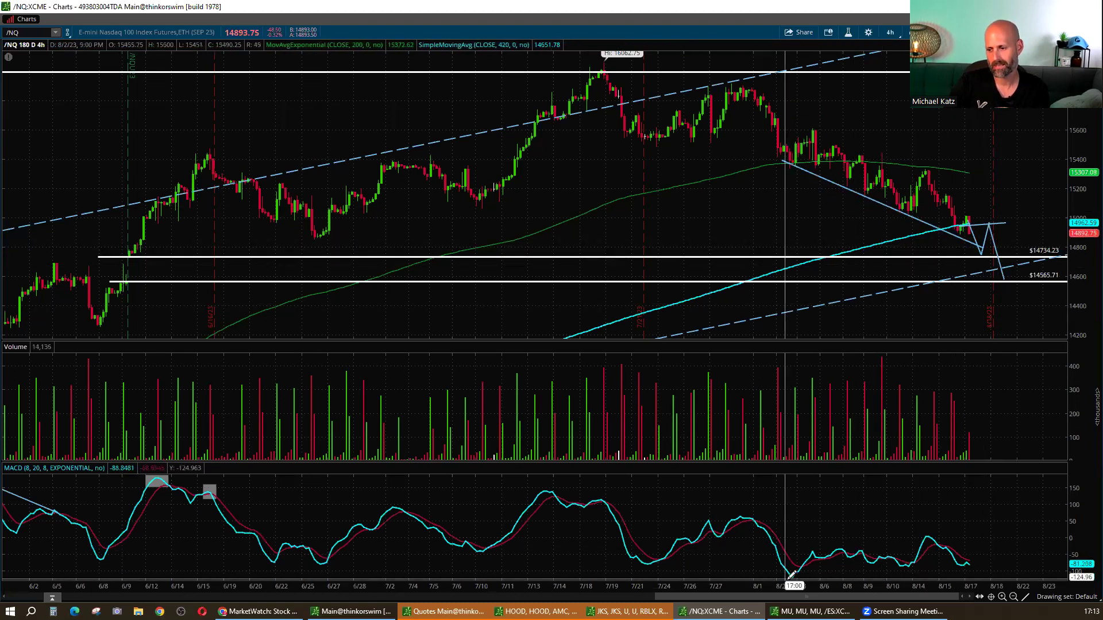
{"action": "mouse_move", "coordinate": [792, 575]}
{"action": "left_mouse_down"}
{"action": "mouse_move", "coordinate": [996, 556]}
{"action": "mouse_move", "coordinate": [986, 564]}
{"action": "left_mouse_up"}
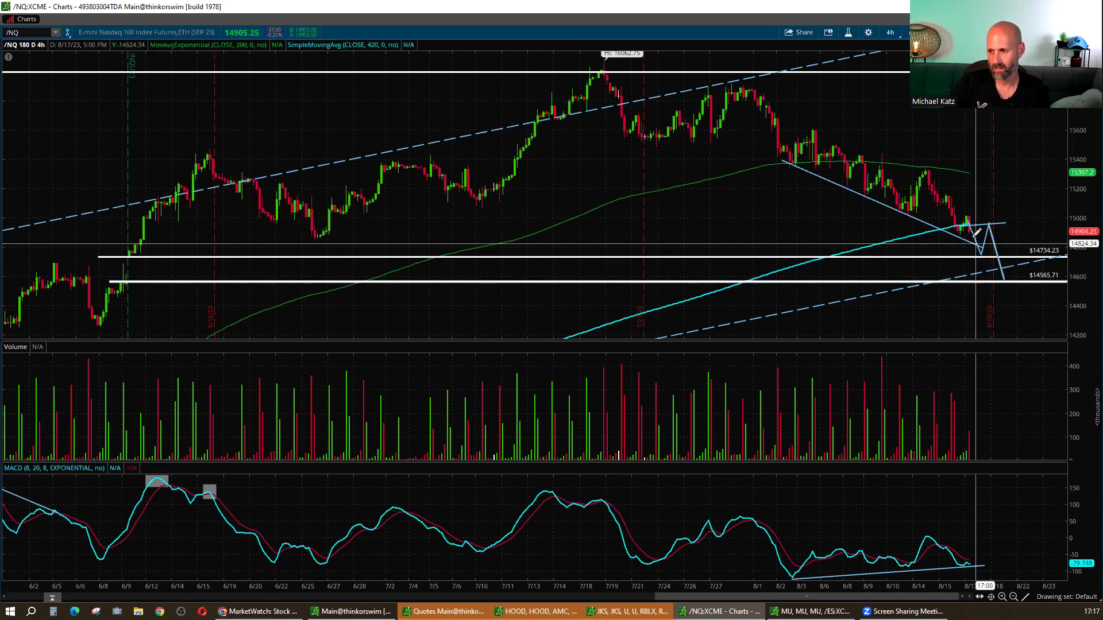
- Remove the falling trendline under the August price lows and the rising trendline under the MACD lows
{"action": "right_click", "coordinate": [888, 199]}
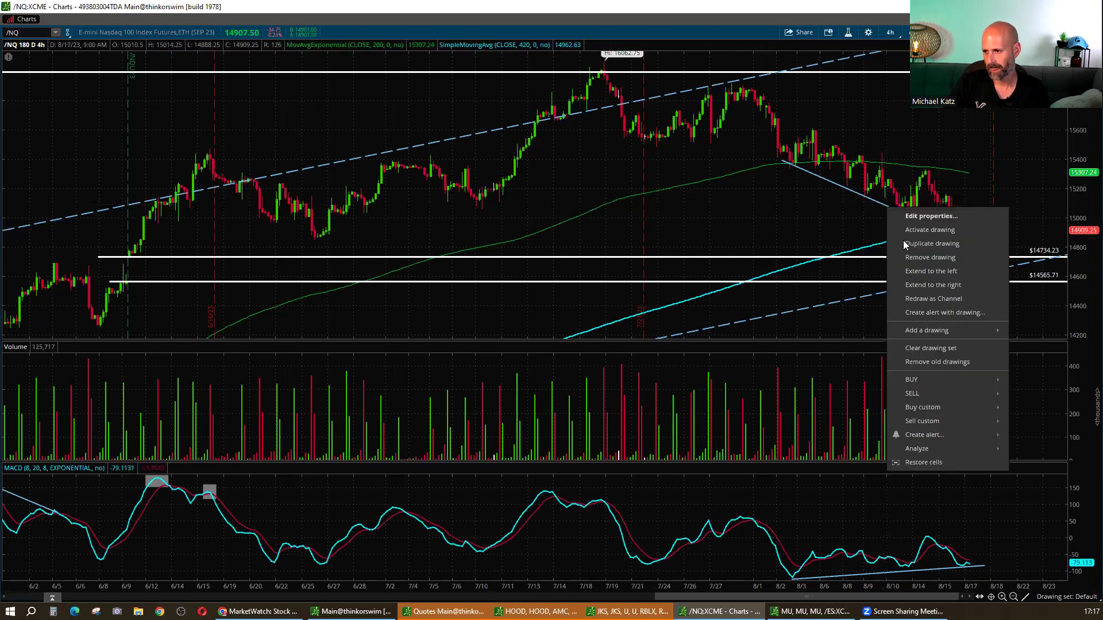
{"action": "left_click", "coordinate": [909, 258]}
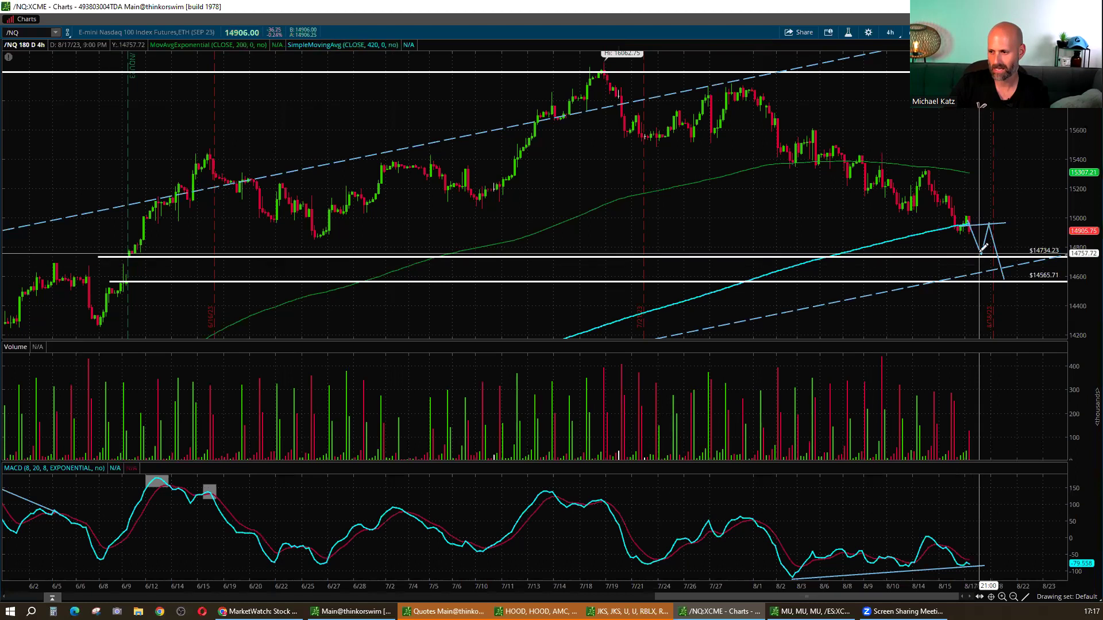
{"action": "right_click", "coordinate": [981, 557]}
{"action": "key", "text": "Return"}
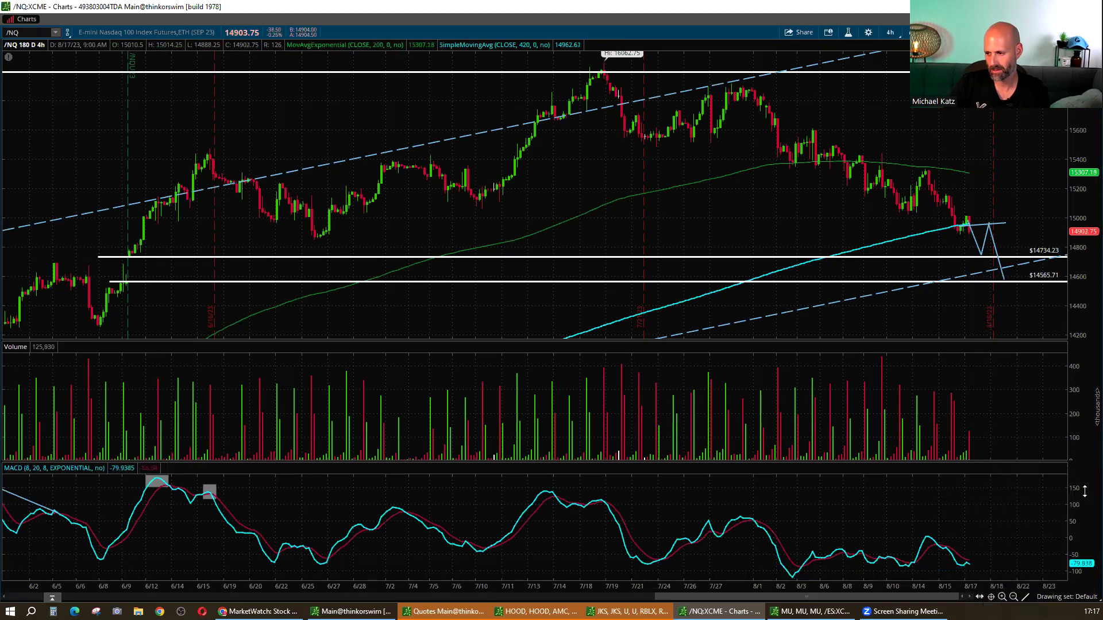
- Enlarge the MACD pane and sketch its projected path from the latest value down to about -122 and back up to about -49
{"action": "left_click_drag", "start_coordinate": [1087, 505], "coordinate": [1087, 523]}
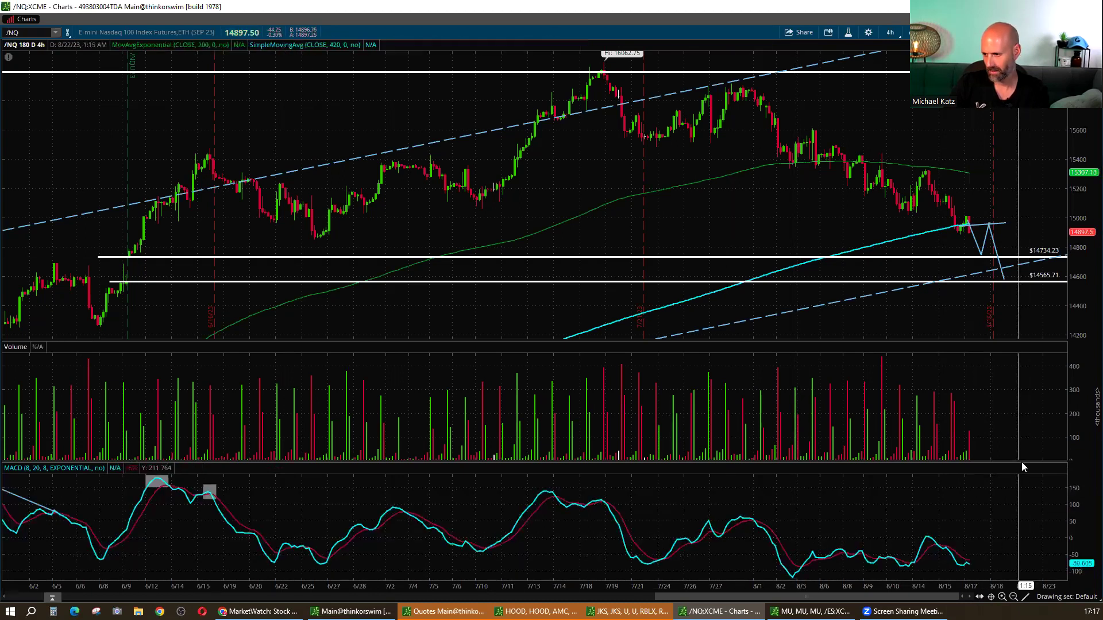
{"action": "left_click_drag", "start_coordinate": [1024, 463], "coordinate": [1024, 402]}
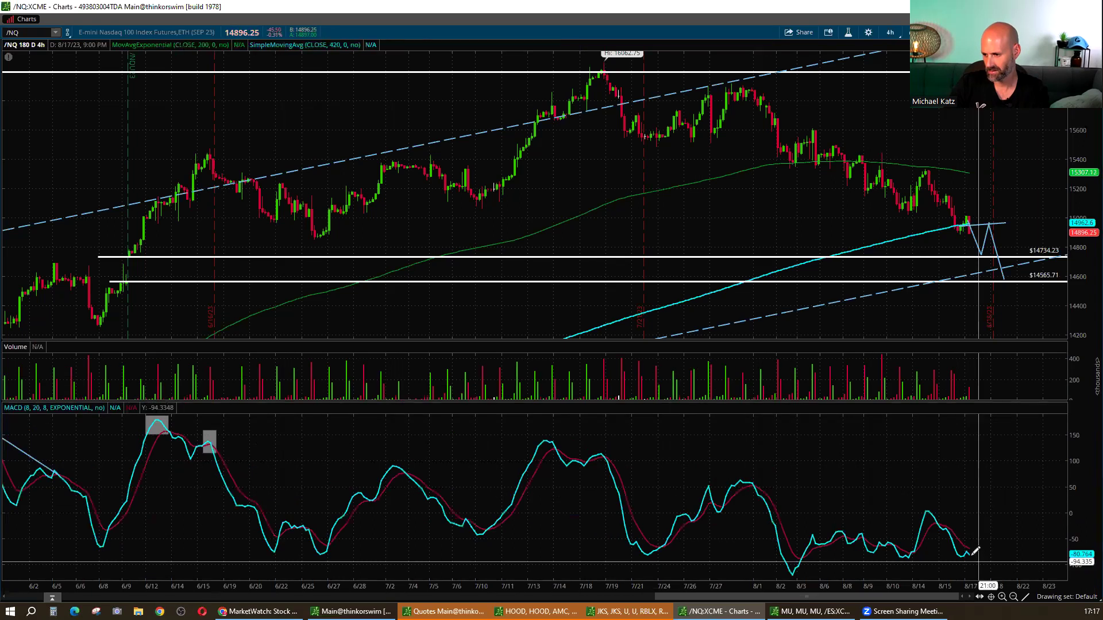
{"action": "left_click_drag", "start_coordinate": [970, 555], "coordinate": [980, 572]}
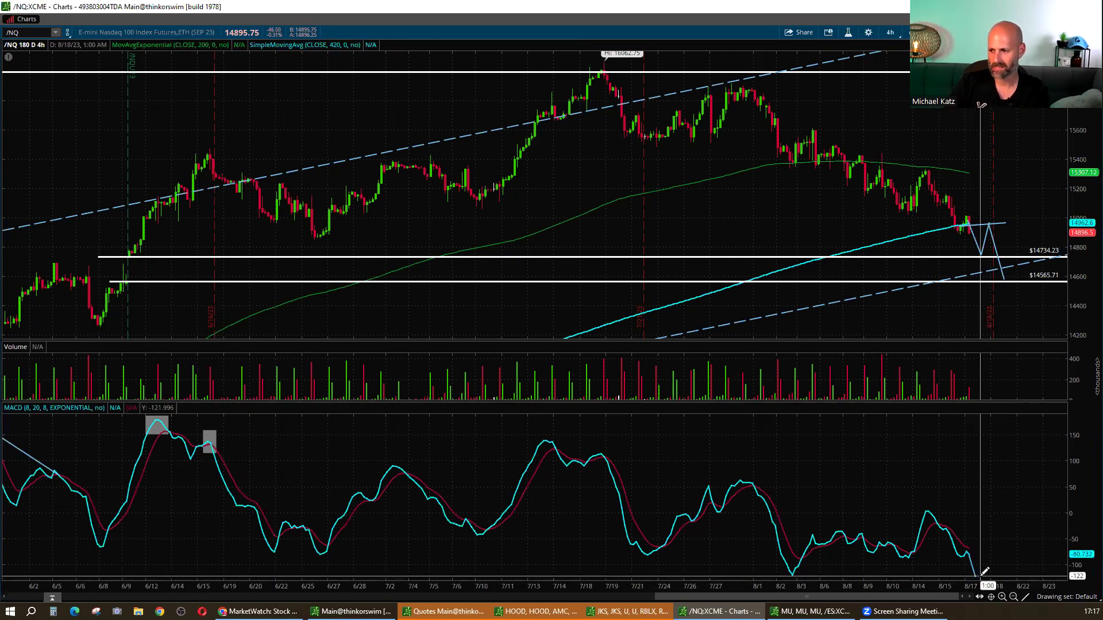
{"action": "left_click_drag", "start_coordinate": [981, 574], "coordinate": [990, 537]}
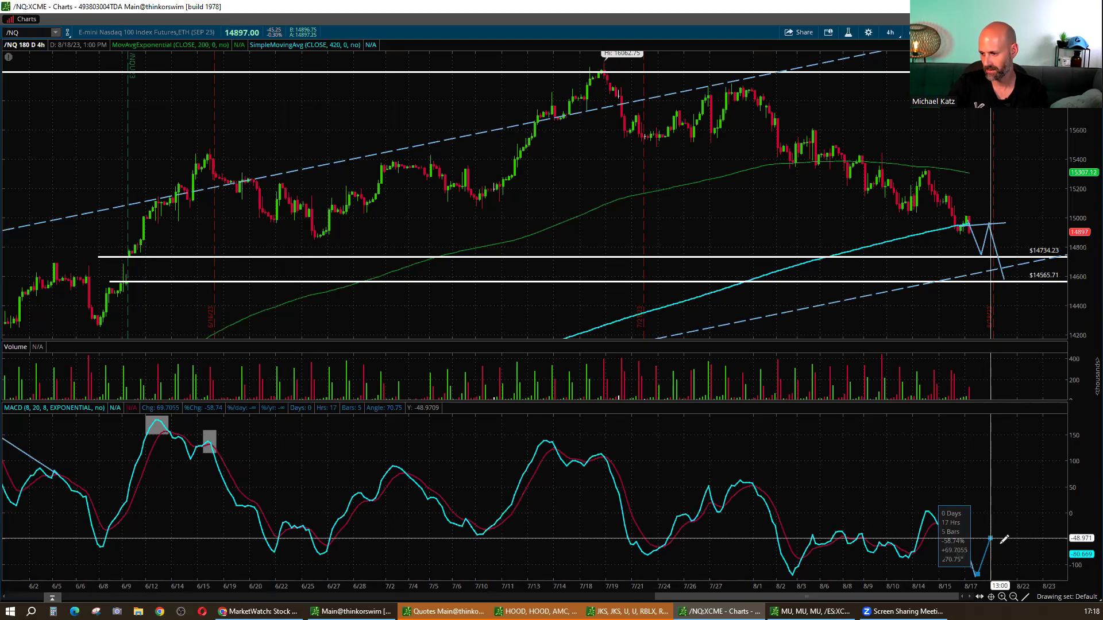
{"action": "left_click", "coordinate": [1000, 539]}
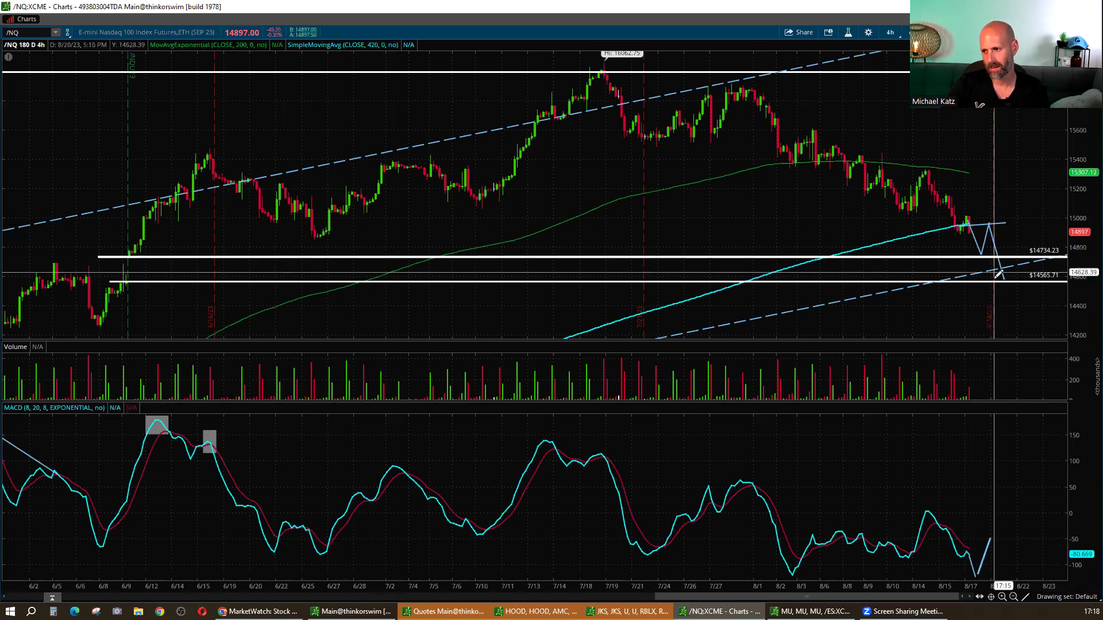
- Extend the projected MACD path down to a higher low of about -105 and back up in a short rising leg
{"action": "left_click", "coordinate": [988, 539]}
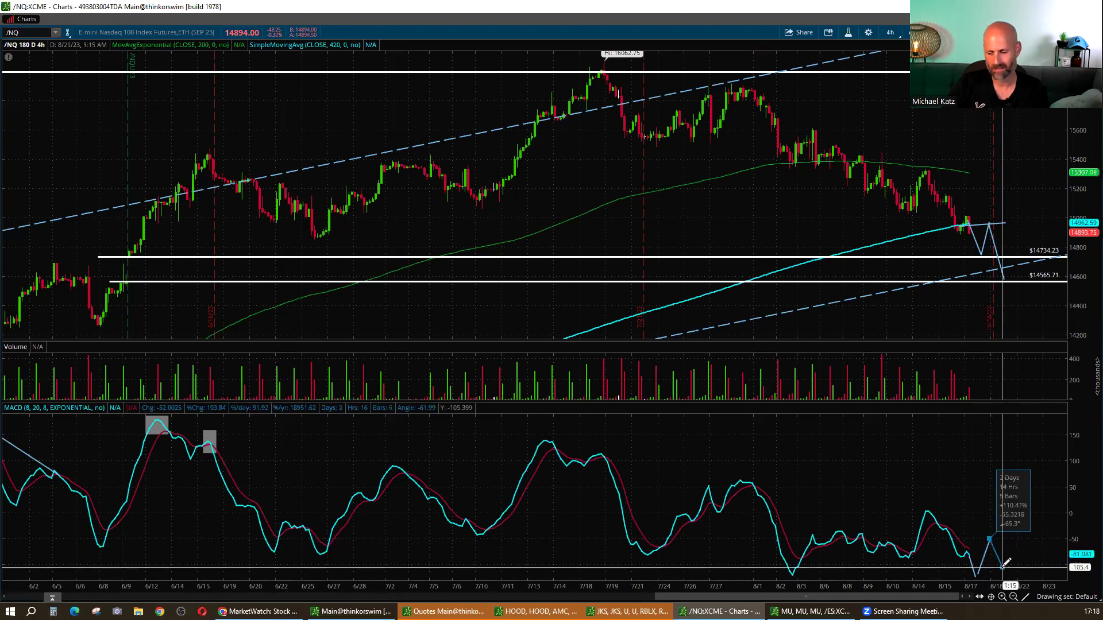
{"action": "left_click", "coordinate": [1002, 568]}
{"action": "left_click", "coordinate": [978, 574]}
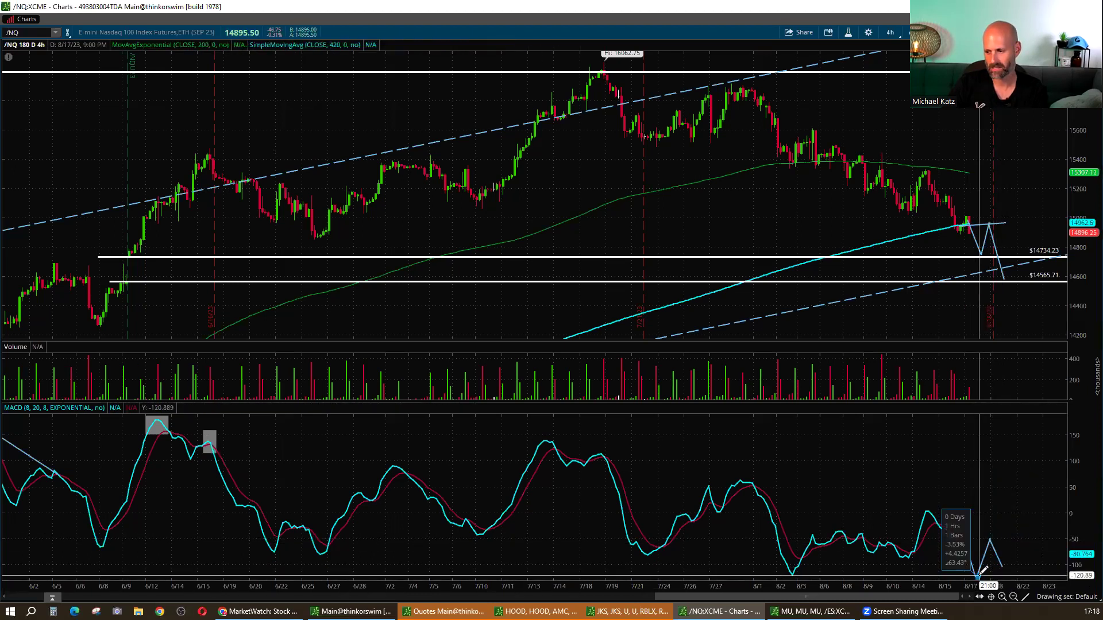
{"action": "left_click", "coordinate": [1014, 550]}
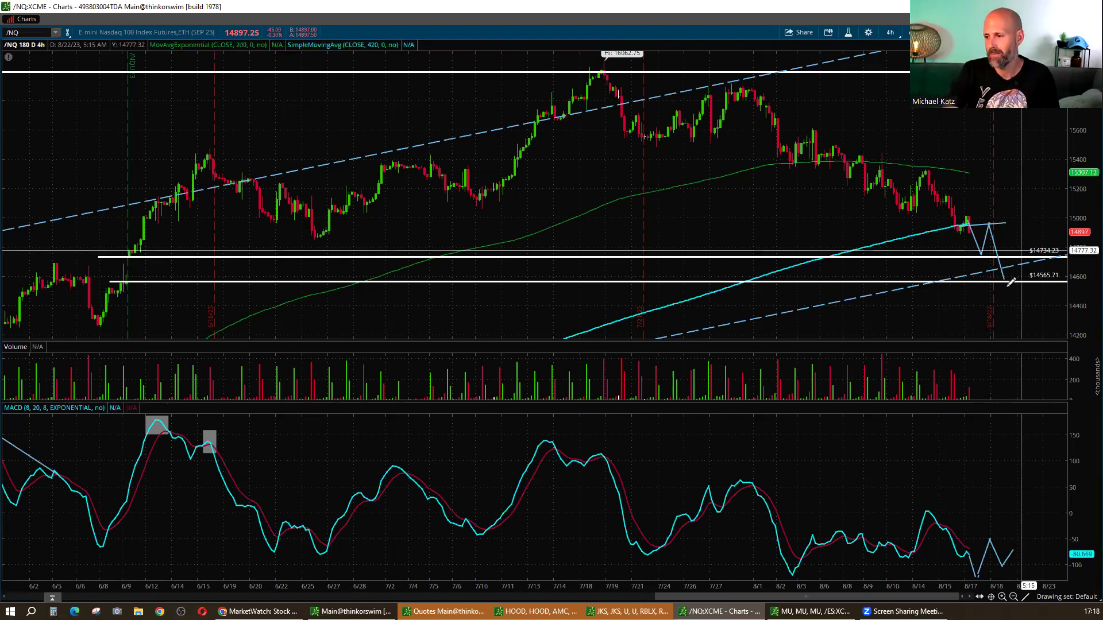
- Sketch a rebound from the projected price low near $14565.71 to about 14950, and a slanted line joining that point to about 15280
{"action": "mouse_move", "coordinate": [1019, 218]}
{"action": "left_mouse_down"}
{"action": "mouse_move", "coordinate": [1003, 172]}
{"action": "mouse_move", "coordinate": [967, 167]}
{"action": "mouse_move", "coordinate": [1000, 180]}
{"action": "mouse_move", "coordinate": [983, 172]}
{"action": "left_mouse_up"}
{"action": "left_click_drag", "start_coordinate": [1015, 226], "coordinate": [1016, 227]}
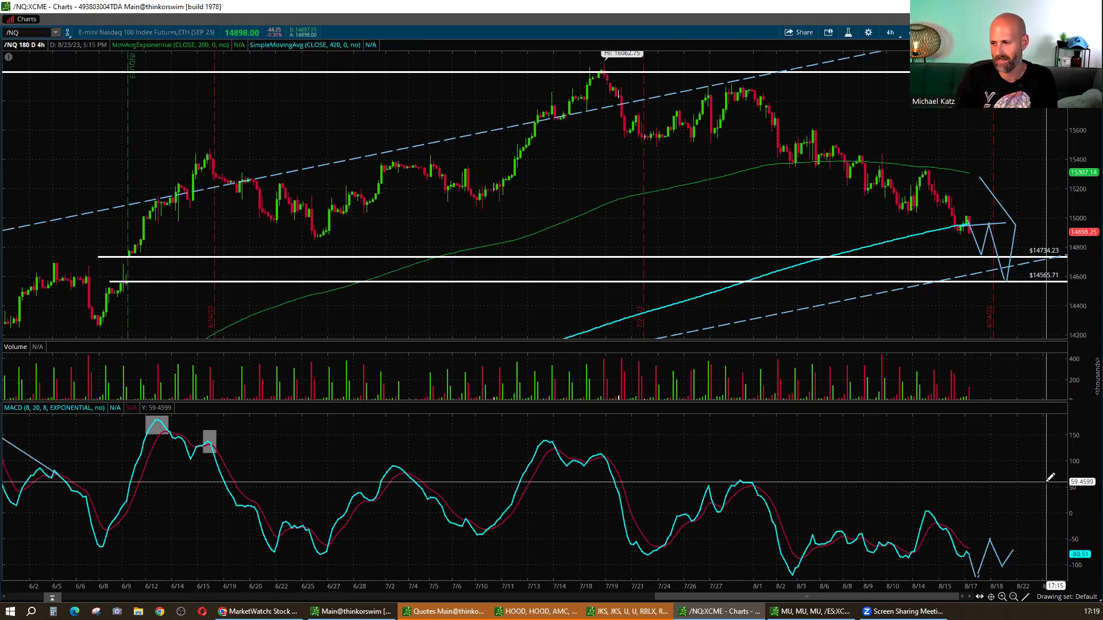
- Review the projected /NQ and MACD paths, and examine the enlarged /ES 4-hour chart against its 420 simple moving average before restoring the chart grid
{"action": "mouse_move", "coordinate": [978, 270]}
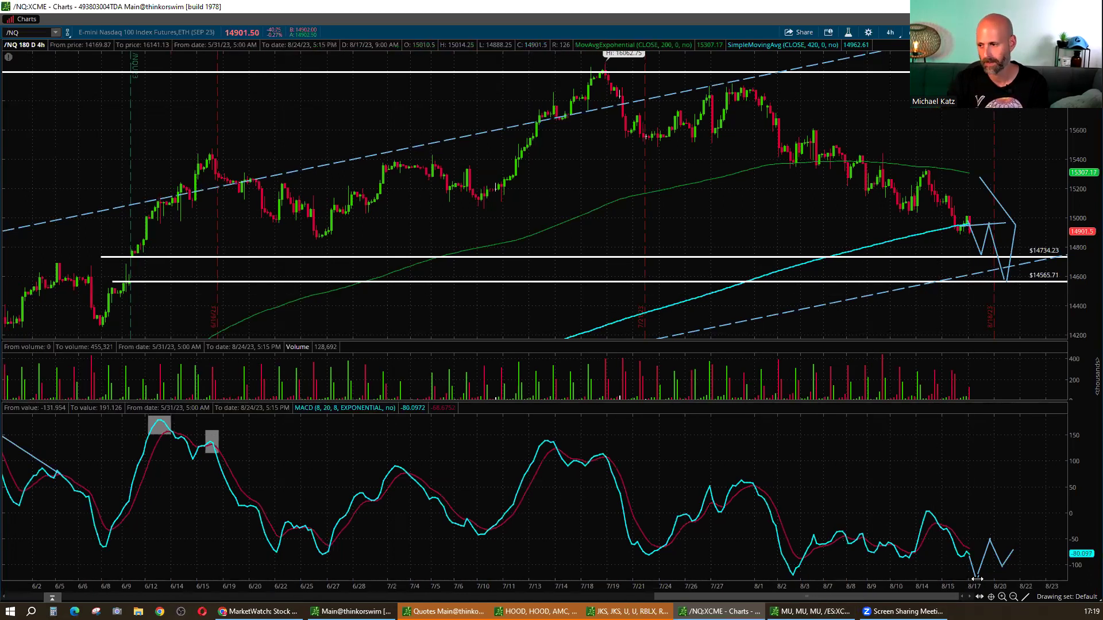
{"action": "left_click_drag", "start_coordinate": [972, 579], "coordinate": [989, 572]}
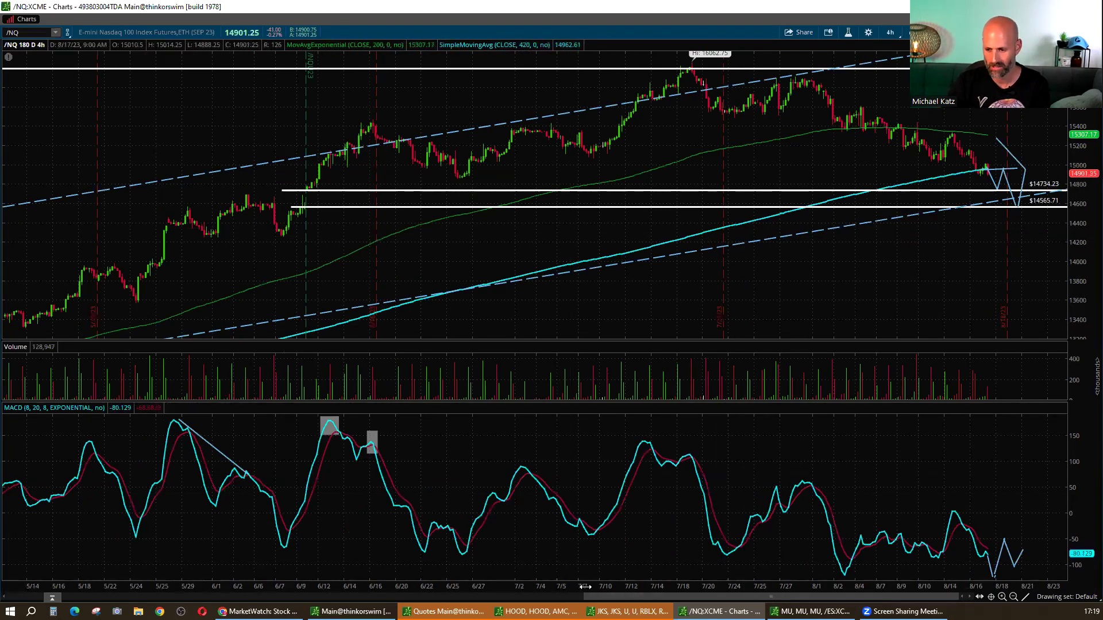
{"action": "scroll", "coordinate": [1014, 582], "scroll_direction": "down", "scroll_amount": 1}
{"action": "scroll", "coordinate": [1014, 582], "scroll_direction": "down", "scroll_amount": 2}
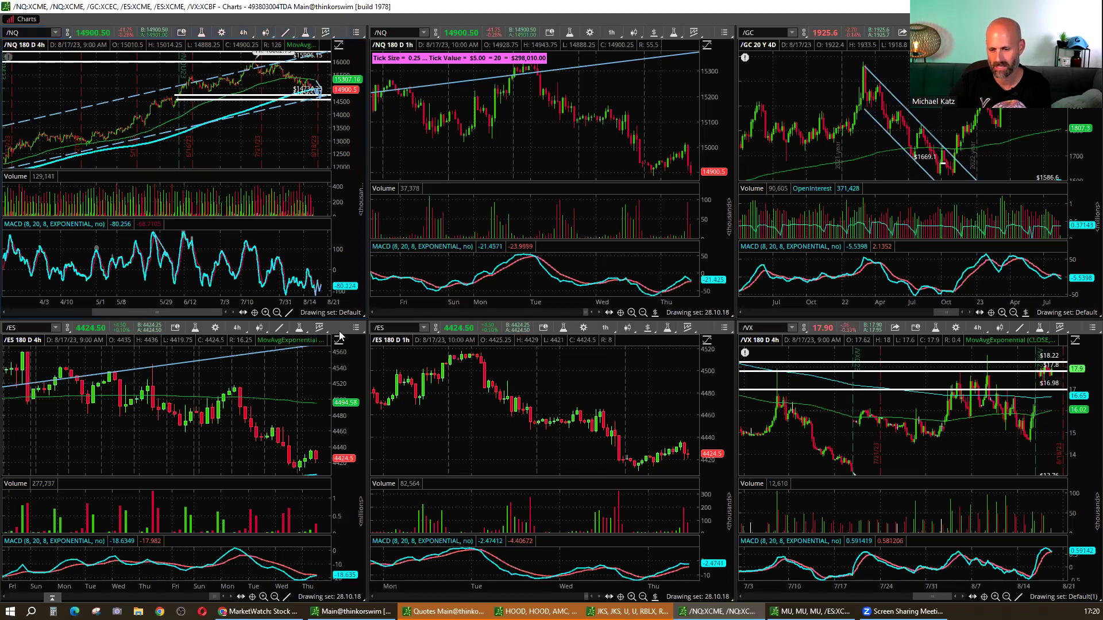
{"action": "left_click", "coordinate": [339, 333]}
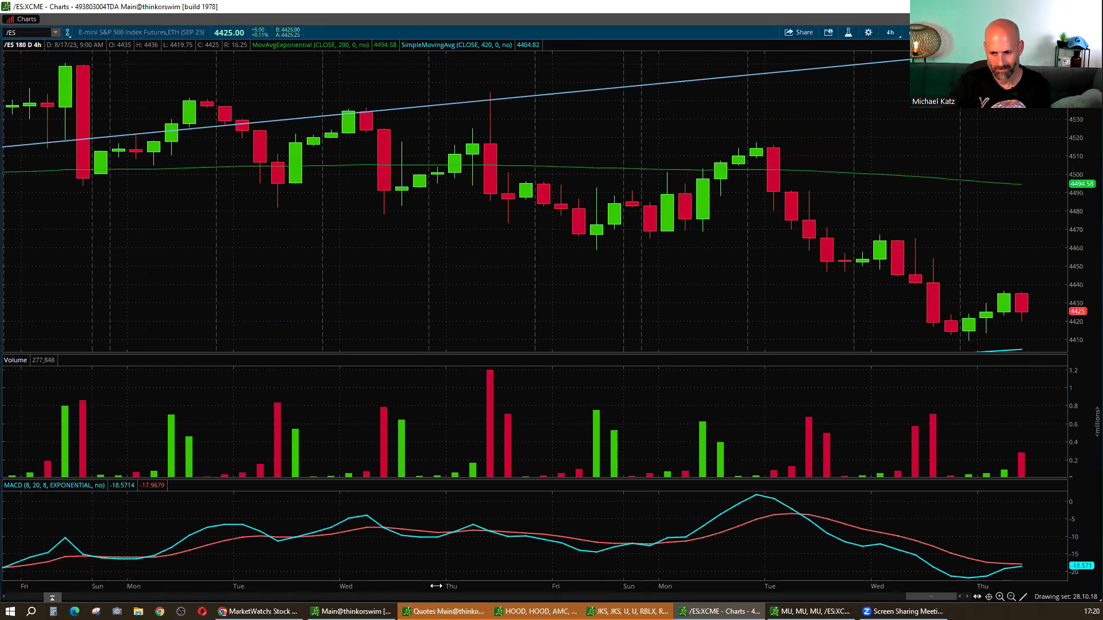
{"action": "scroll", "coordinate": [437, 588], "scroll_direction": "down", "scroll_amount": 2}
{"action": "scroll", "coordinate": [437, 586], "scroll_direction": "down", "scroll_amount": 2}
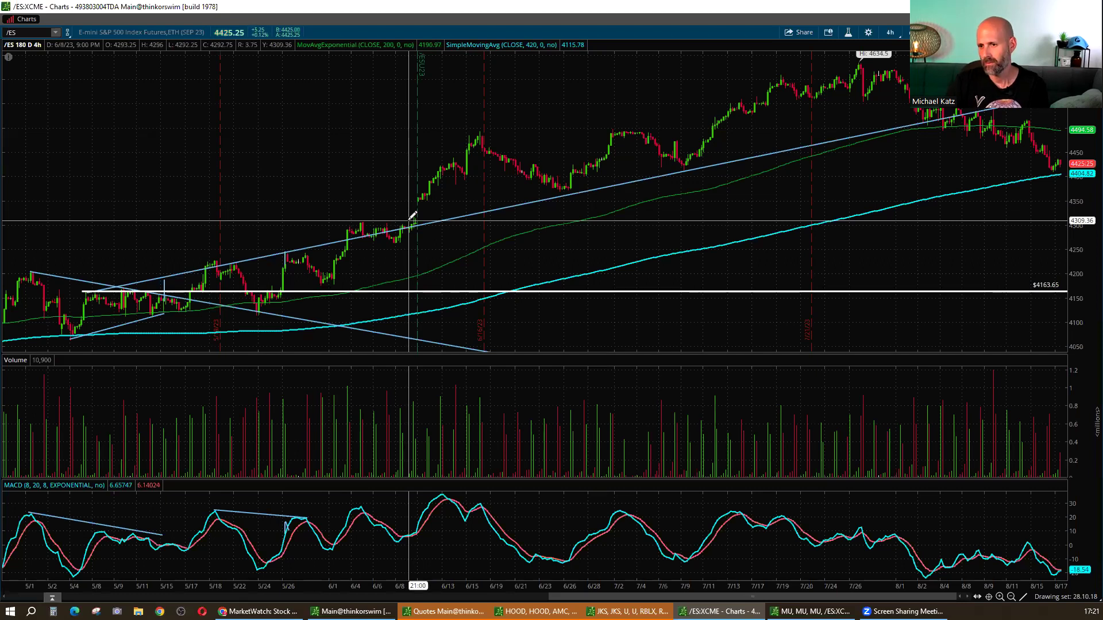
{"action": "double_click", "coordinate": [440, 30]}
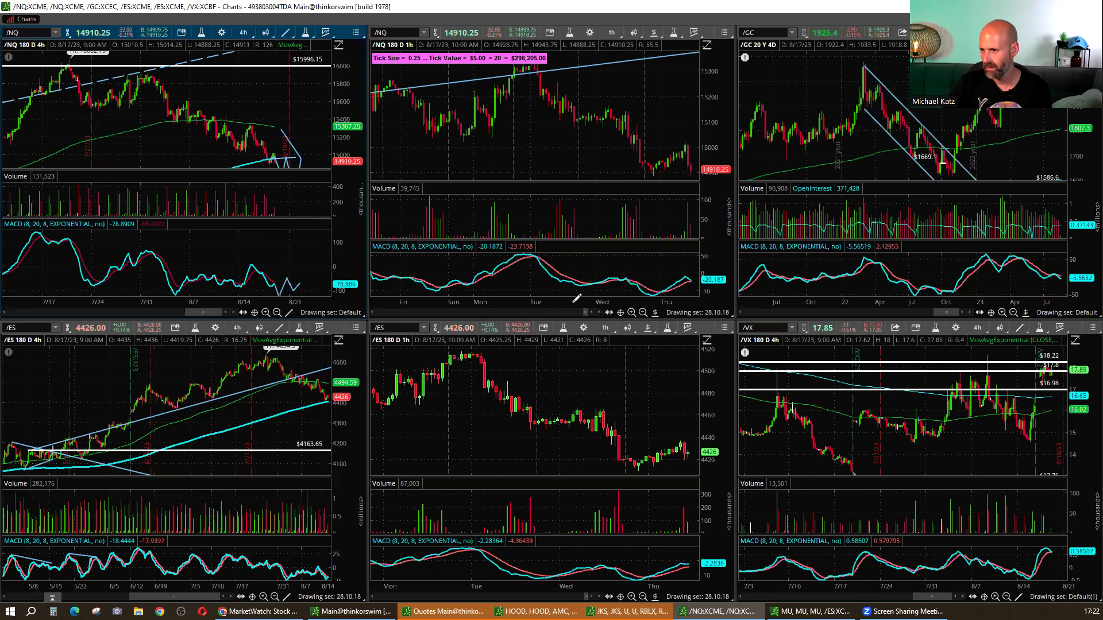
- Examine the enlarged /VX 4-hour chart back to early April against its horizontal levels and moving averages, and restore the chart grid
{"action": "left_click", "coordinate": [1079, 329]}
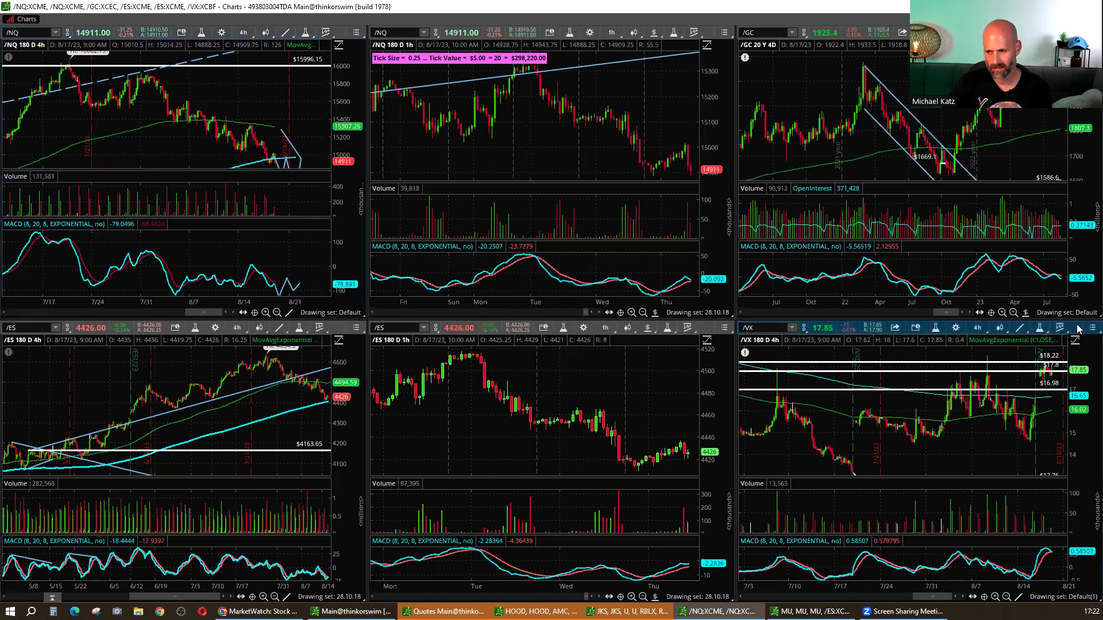
{"action": "left_click", "coordinate": [1078, 328]}
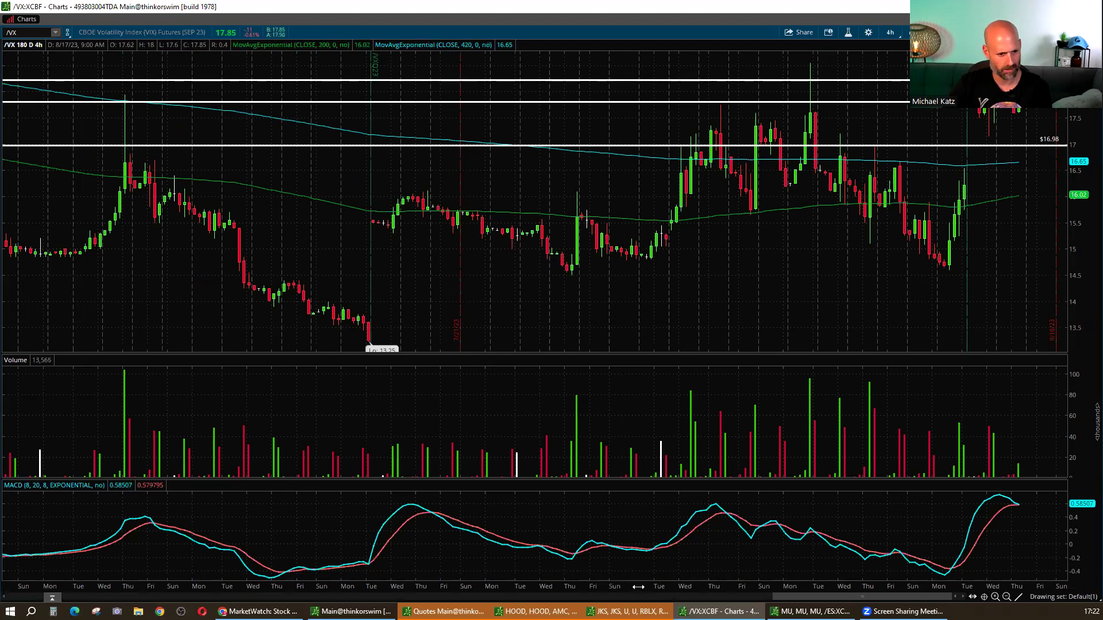
{"action": "left_click_drag", "start_coordinate": [638, 587], "coordinate": [807, 579]}
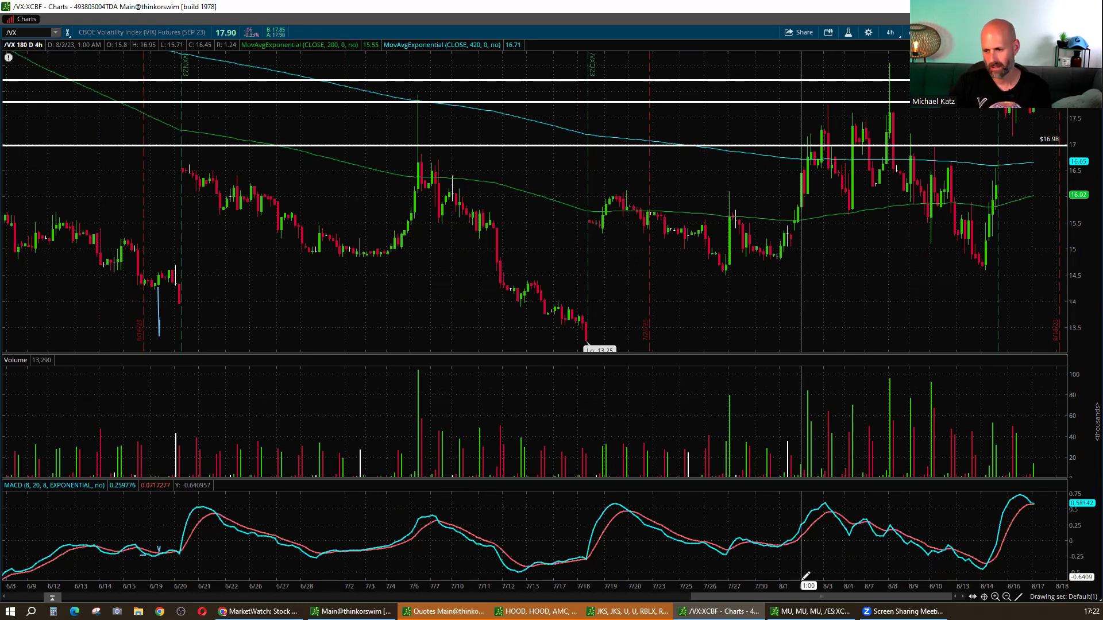
{"action": "scroll", "coordinate": [806, 576], "scroll_direction": "down", "scroll_amount": 3}
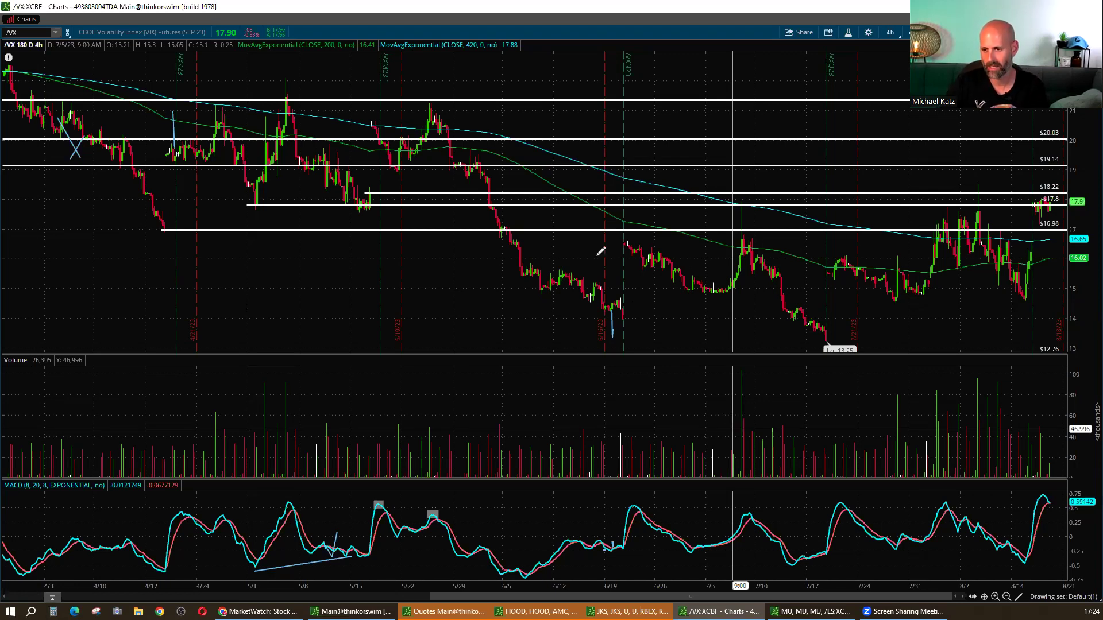
{"action": "double_click", "coordinate": [410, 38]}
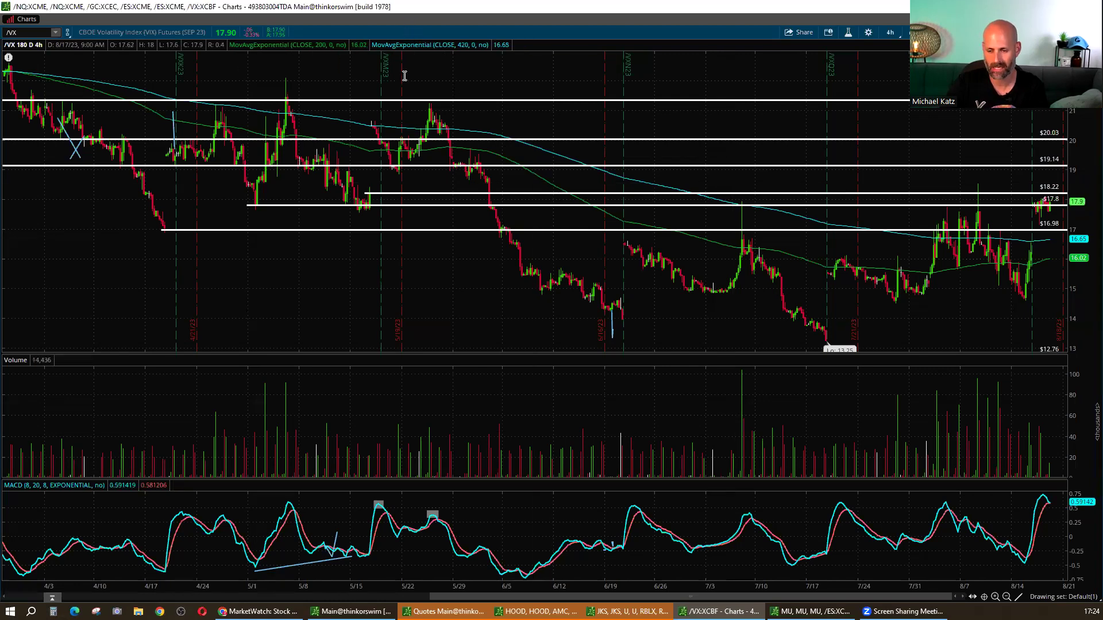
- Enlarge the /ES 4-hour chart and mark the early-June price gap with price levels at $4306.99 and $4348.38
{"action": "double_click", "coordinate": [338, 327]}
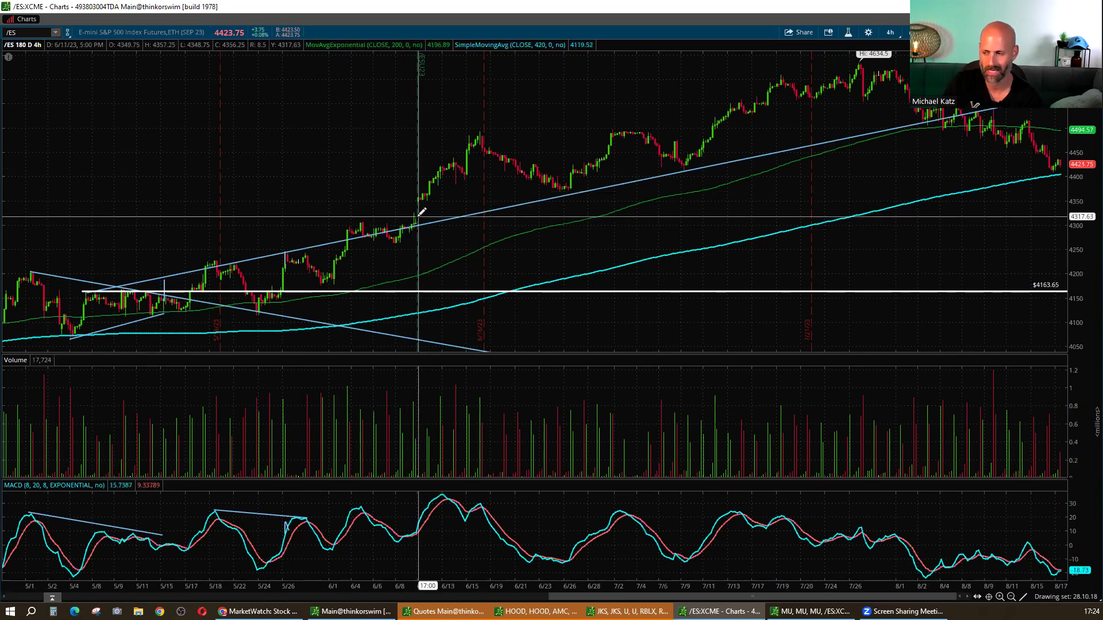
{"action": "middle_click", "coordinate": [415, 248]}
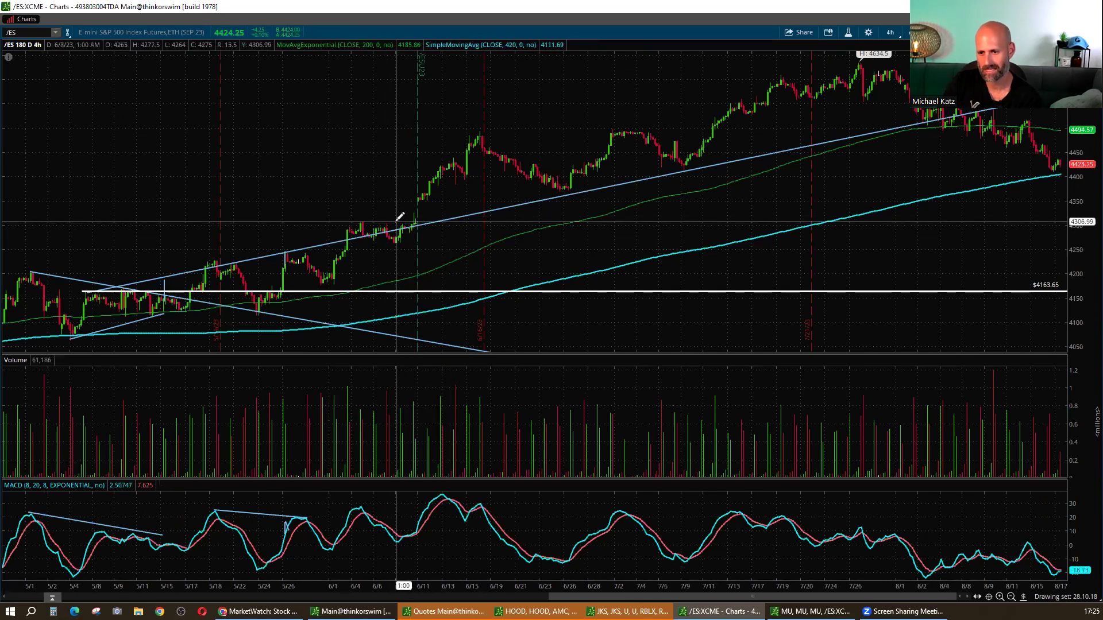
{"action": "left_click", "coordinate": [397, 222]}
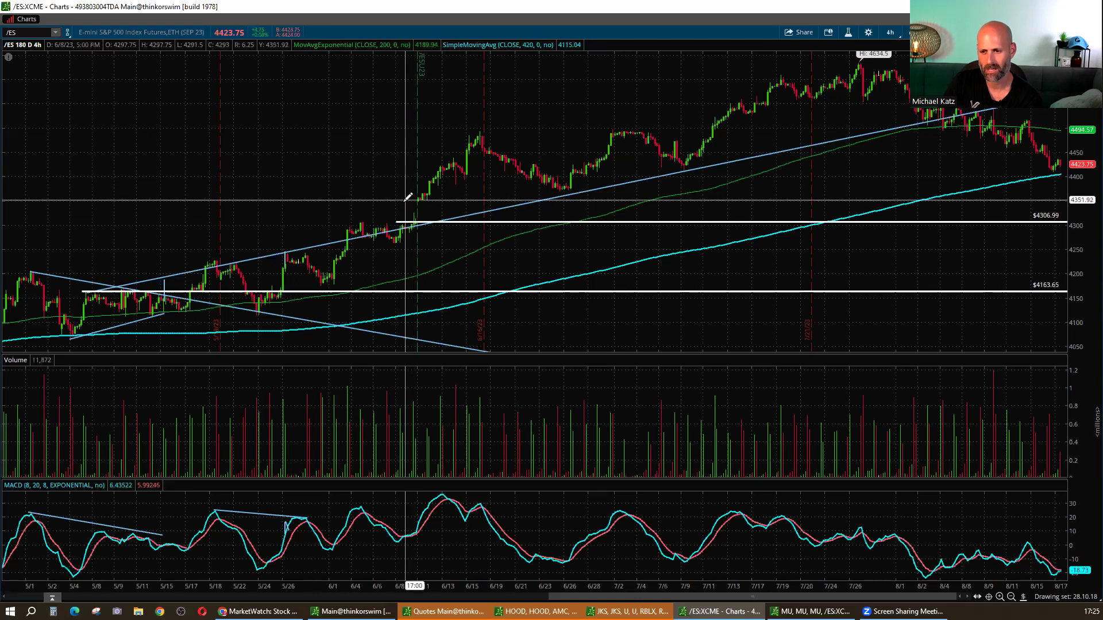
{"action": "left_click", "coordinate": [405, 202]}
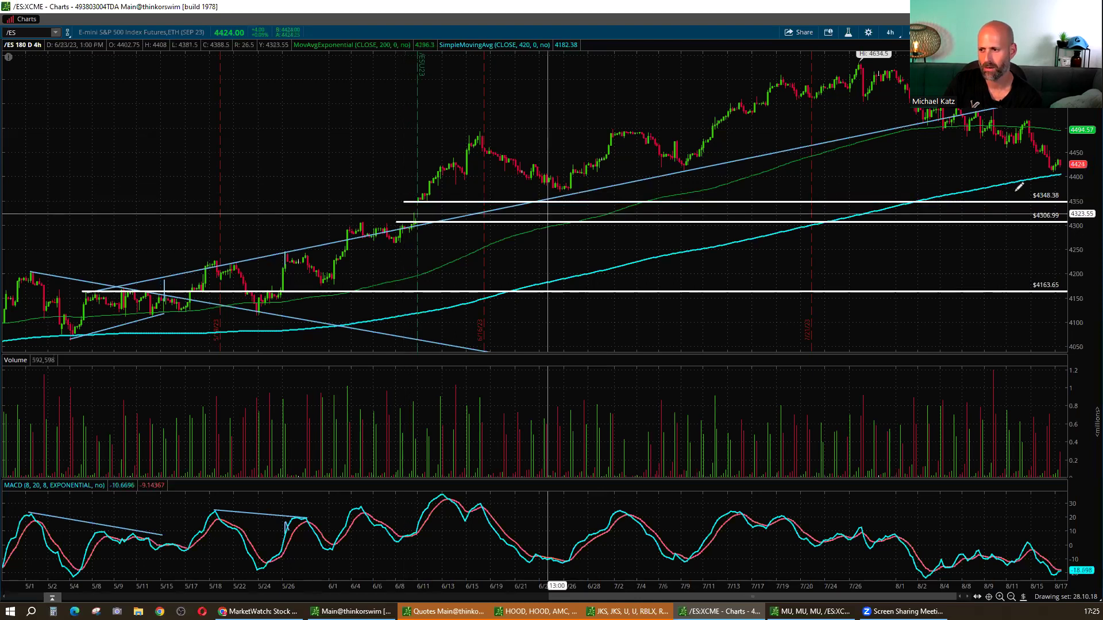
- Draw a rectangle around the /ES July rally, from the July 10 low near 4414 to the July 19 high at about 4608
{"action": "left_click_drag", "start_coordinate": [581, 276], "coordinate": [1063, 265]}
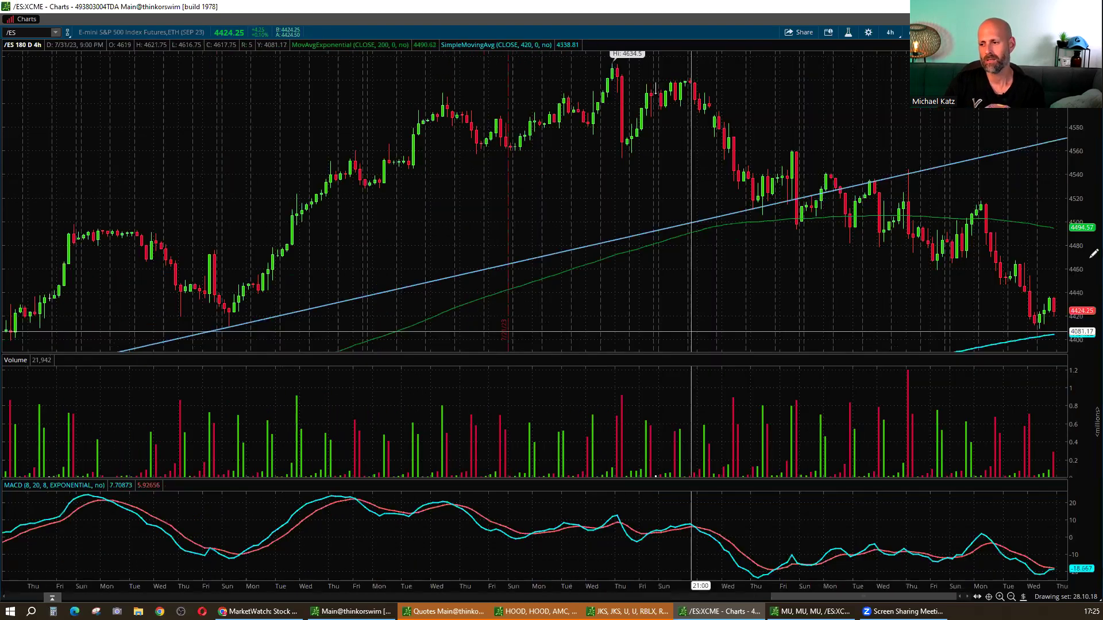
{"action": "left_click_drag", "start_coordinate": [1085, 207], "coordinate": [1045, 296]}
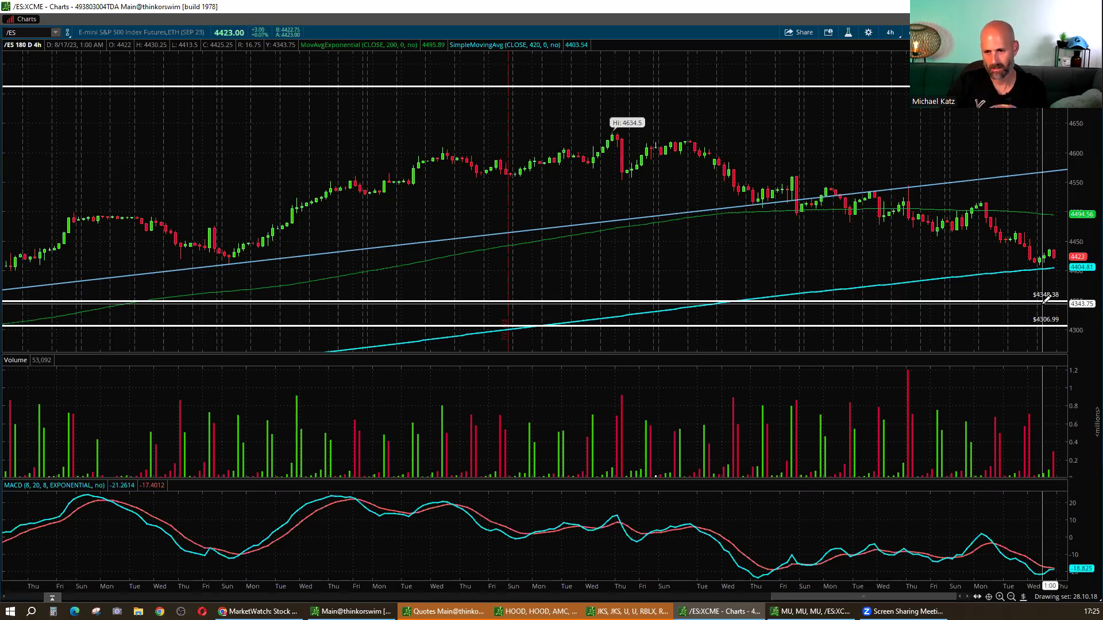
{"action": "scroll", "coordinate": [1047, 296], "scroll_direction": "down", "scroll_amount": 3}
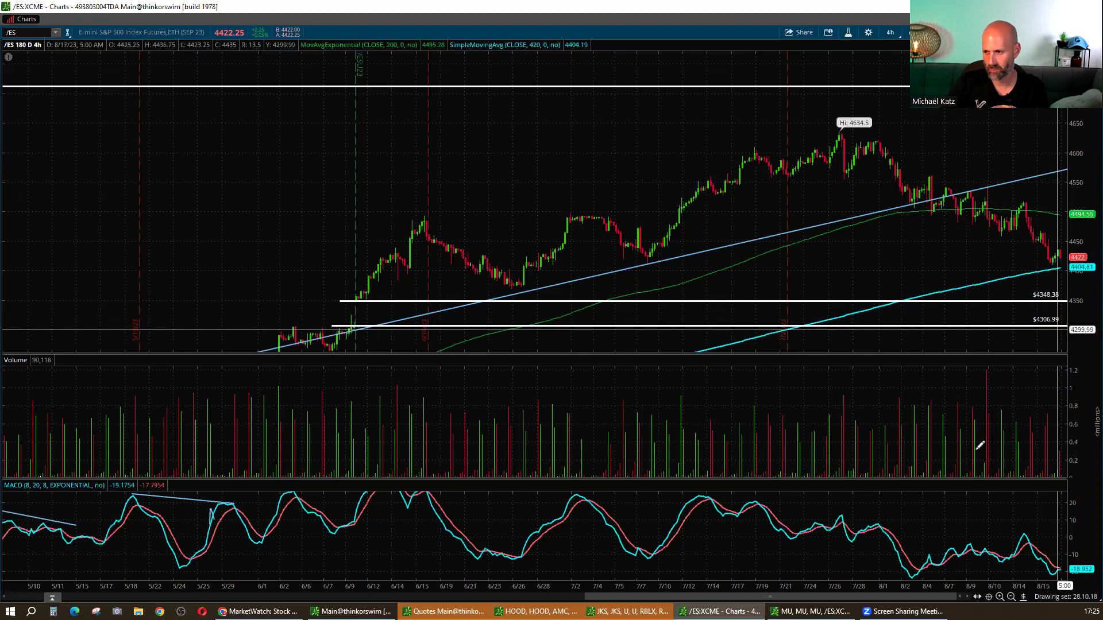
{"action": "right_click", "coordinate": [841, 279]}
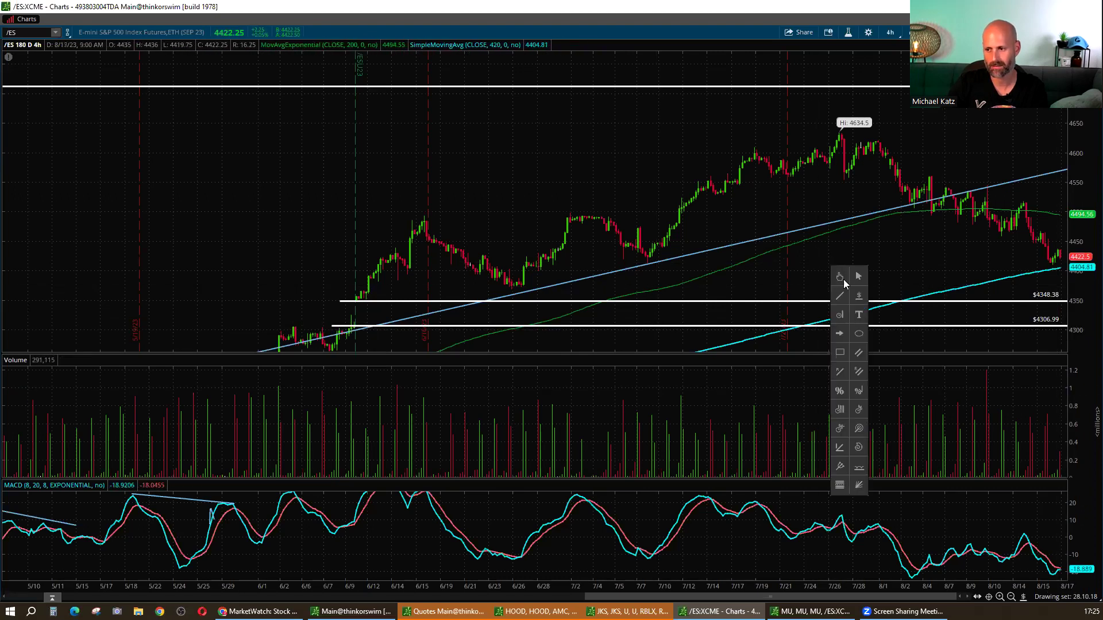
{"action": "left_click", "coordinate": [841, 277]}
{"action": "mouse_move", "coordinate": [849, 274]}
{"action": "left_mouse_down"}
{"action": "mouse_move", "coordinate": [795, 270]}
{"action": "mouse_move", "coordinate": [796, 281]}
{"action": "left_mouse_up"}
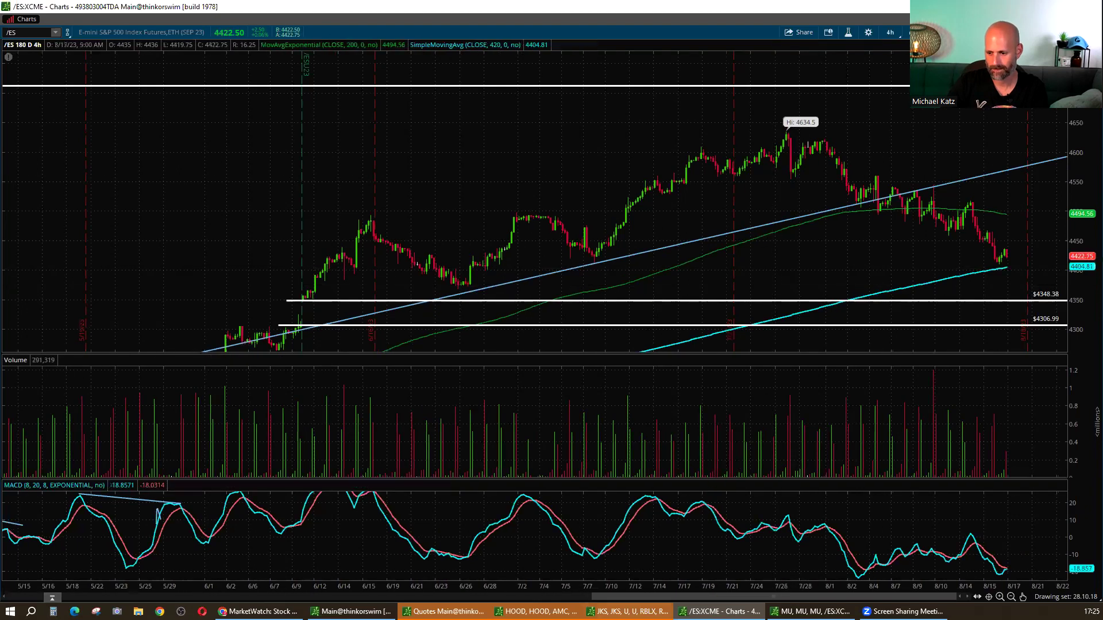
{"action": "mouse_move", "coordinate": [1015, 569]}
{"action": "left_mouse_down"}
{"action": "mouse_move", "coordinate": [851, 403]}
{"action": "mouse_move", "coordinate": [891, 239]}
{"action": "left_mouse_up"}
{"action": "middle_click", "coordinate": [926, 263]}
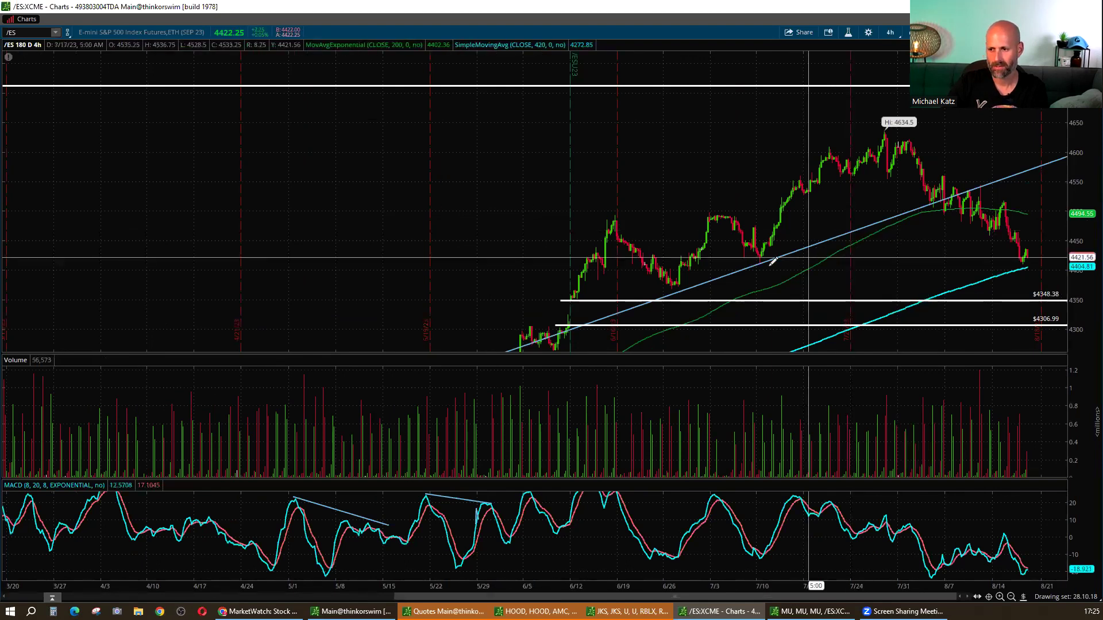
{"action": "left_click_drag", "start_coordinate": [770, 269], "coordinate": [779, 368]}
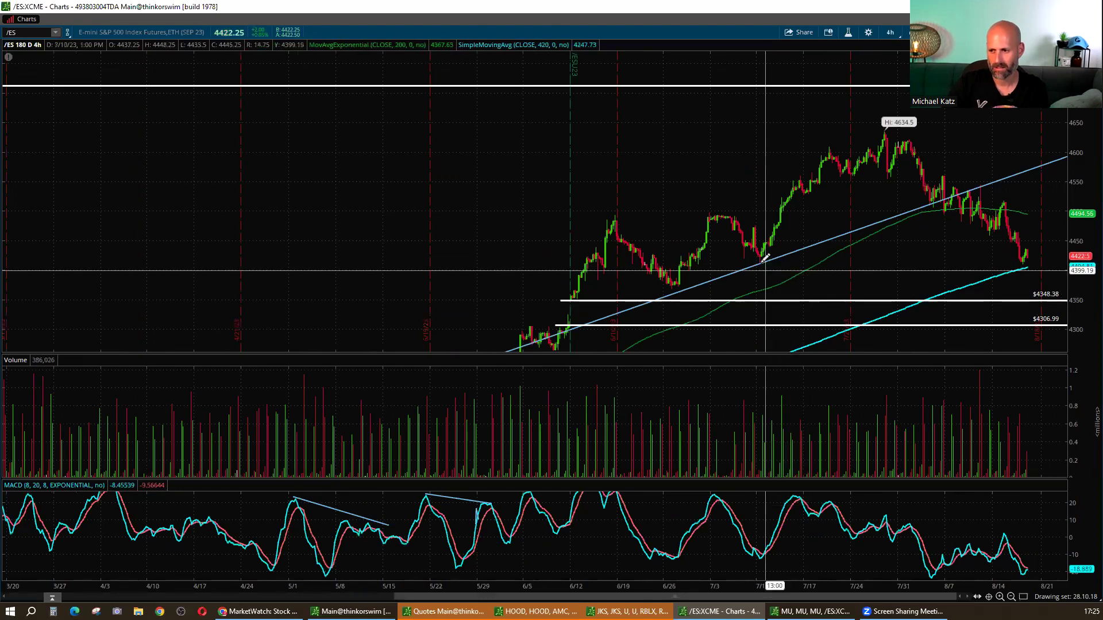
{"action": "left_click", "coordinate": [776, 249]}
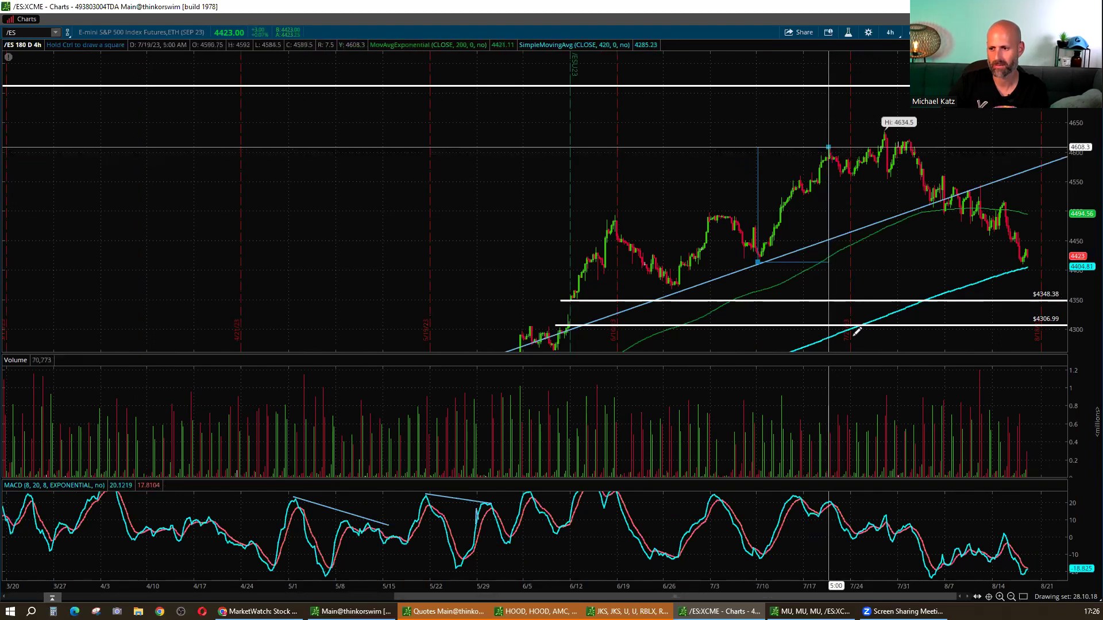
{"action": "left_click", "coordinate": [828, 147]}
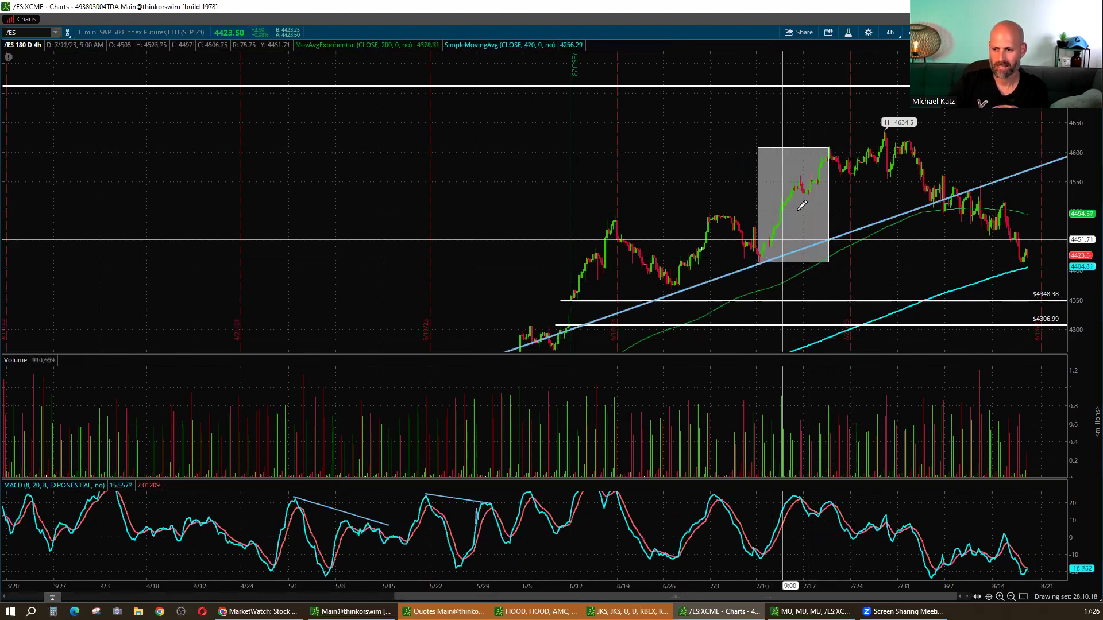
- Draw two smaller rectangles around the following /ES rallies, spanning about 4559 to 4636 and about 4553 to 4623
{"action": "left_click", "coordinate": [844, 177]}
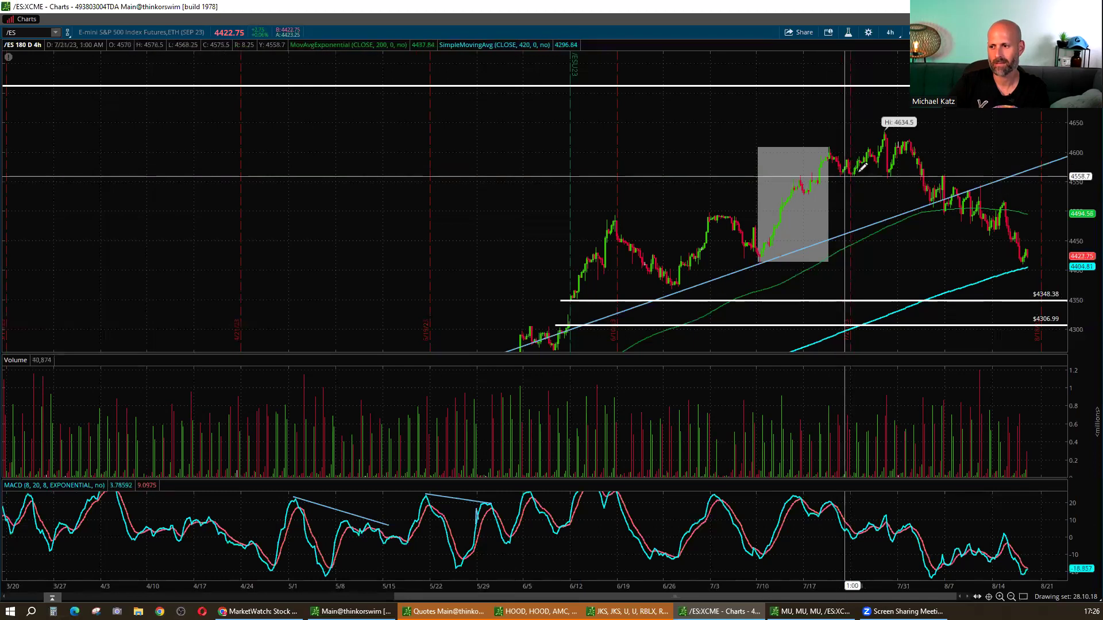
{"action": "left_click", "coordinate": [886, 131]}
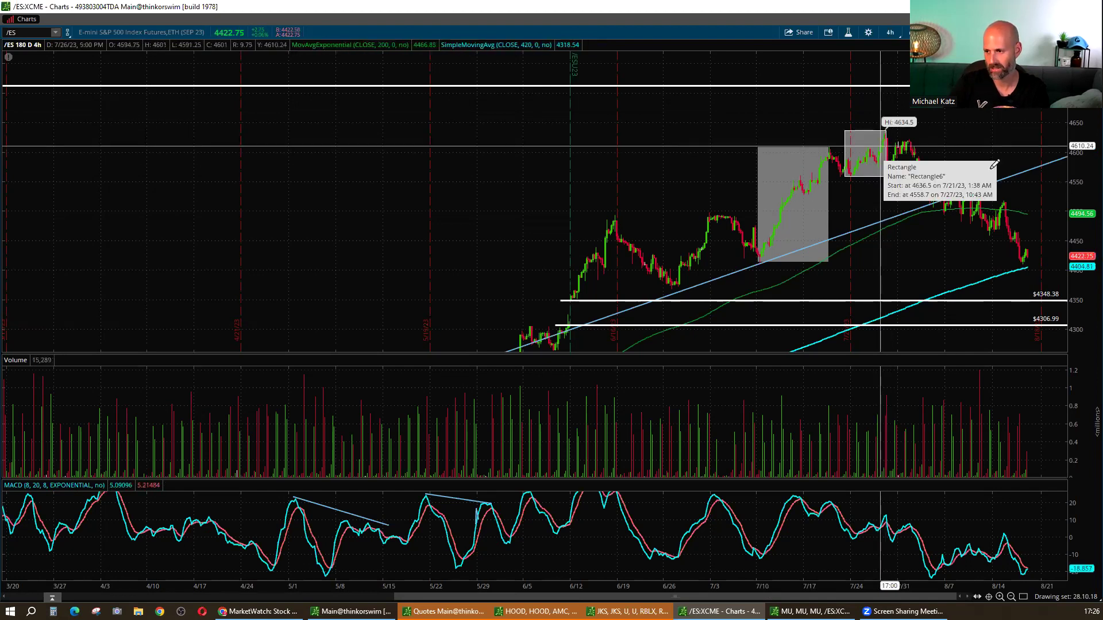
{"action": "left_click", "coordinate": [889, 180]}
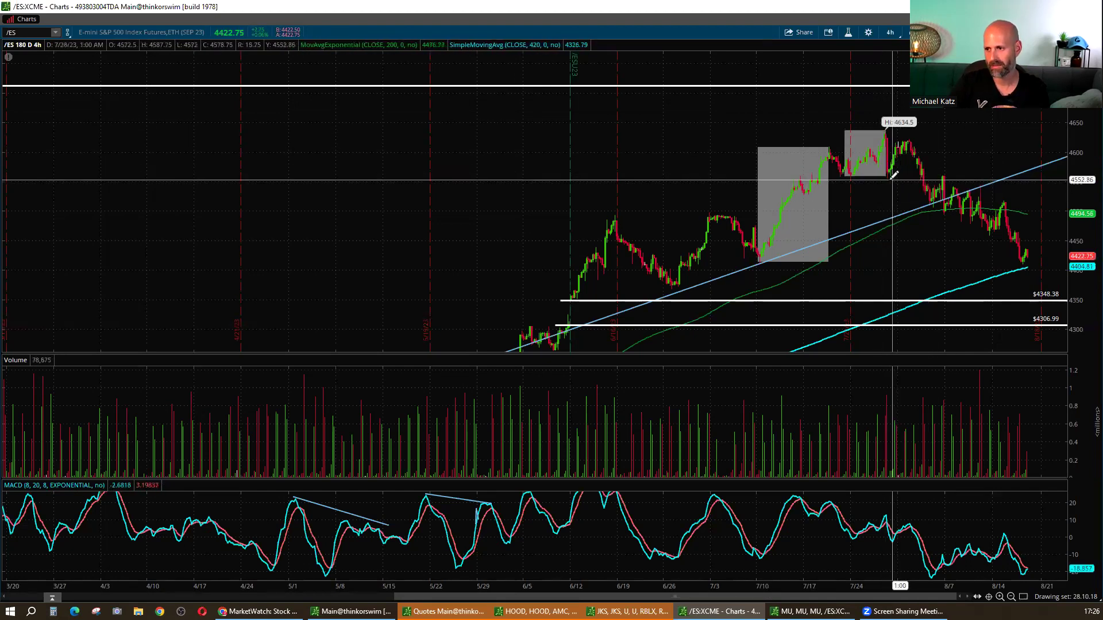
{"action": "left_click", "coordinate": [909, 138]}
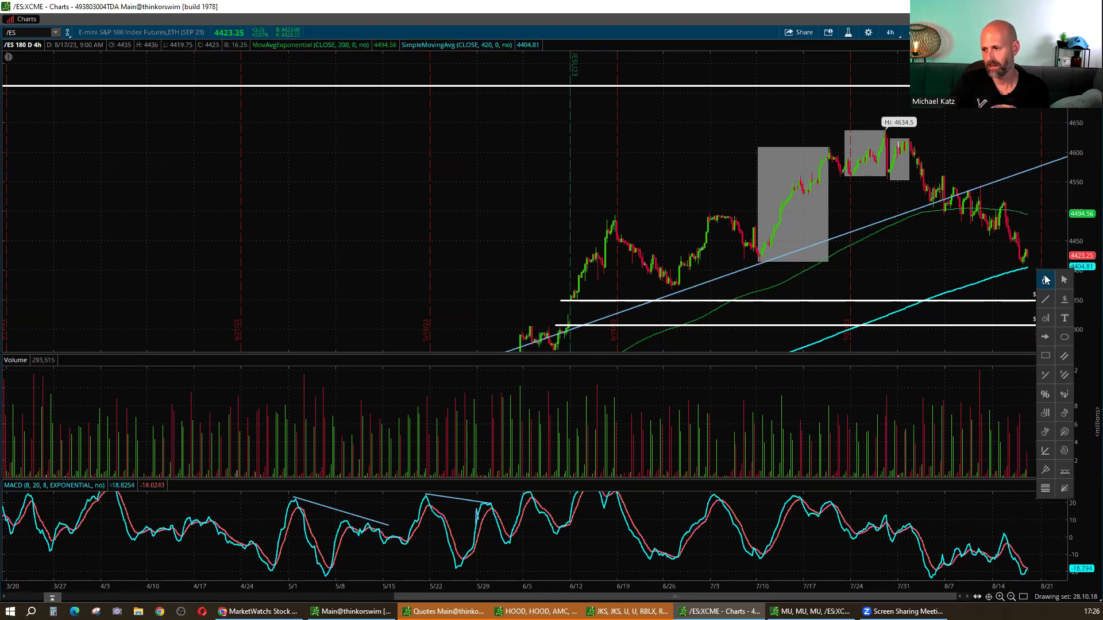
- Sketch the projected /ES price path from about 4432 at the latest bars down to about 4374 and up to about 4410
{"action": "left_click", "coordinate": [1044, 281]}
{"action": "mouse_move", "coordinate": [980, 254]}
{"action": "left_mouse_down"}
{"action": "mouse_move", "coordinate": [874, 249]}
{"action": "mouse_move", "coordinate": [828, 223]}
{"action": "mouse_move", "coordinate": [783, 276]}
{"action": "mouse_move", "coordinate": [741, 278]}
{"action": "left_mouse_up"}
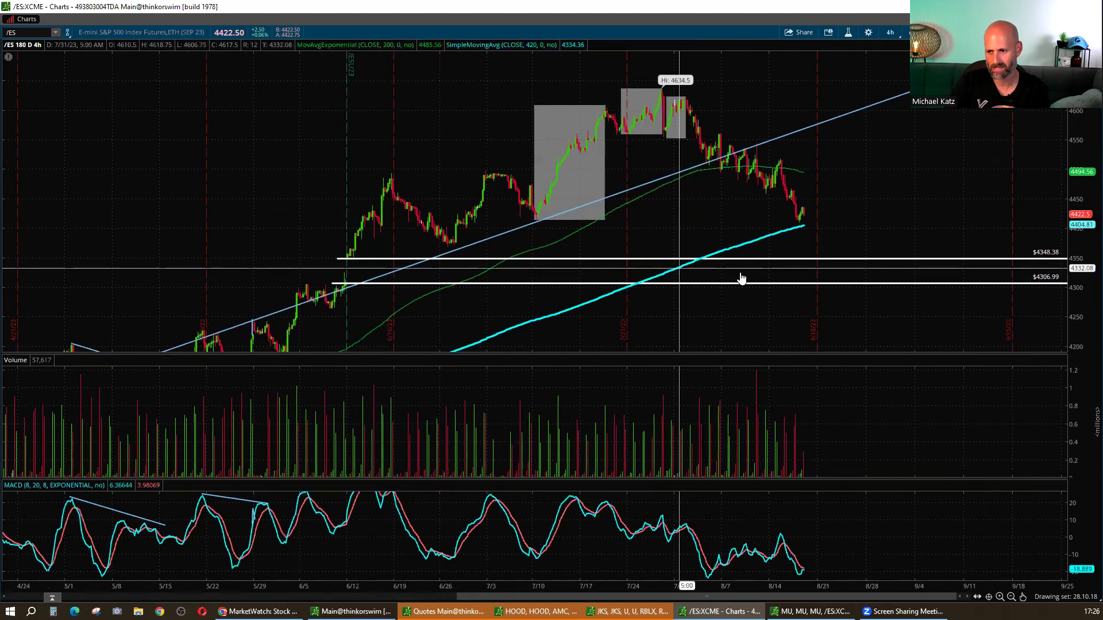
{"action": "middle_click", "coordinate": [898, 236]}
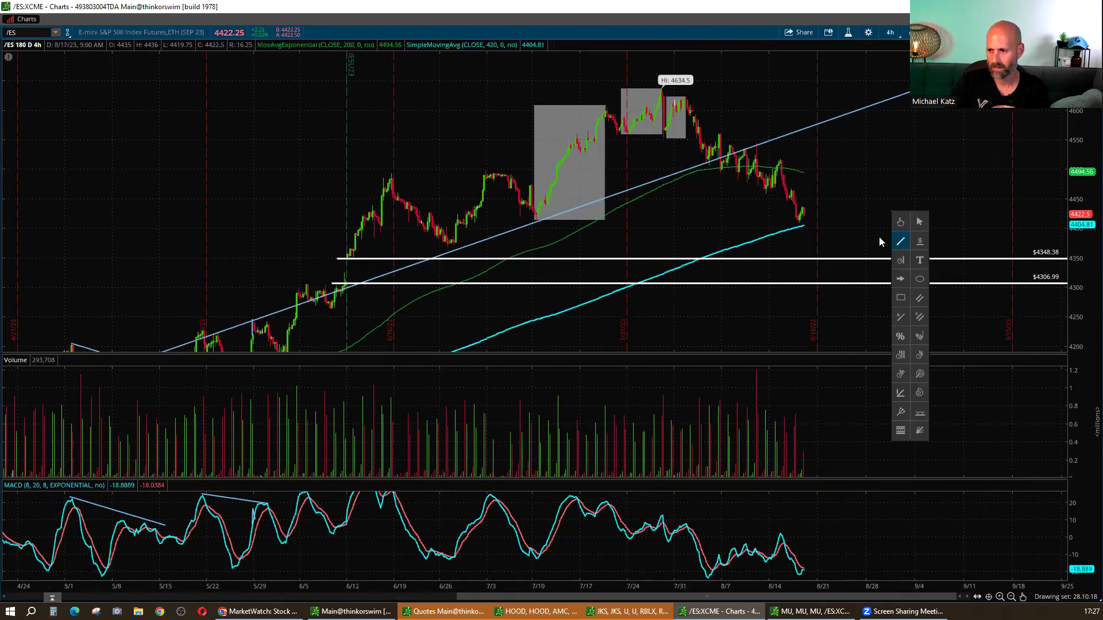
{"action": "left_click", "coordinate": [903, 240]}
{"action": "left_click_drag", "start_coordinate": [810, 217], "coordinate": [814, 243]}
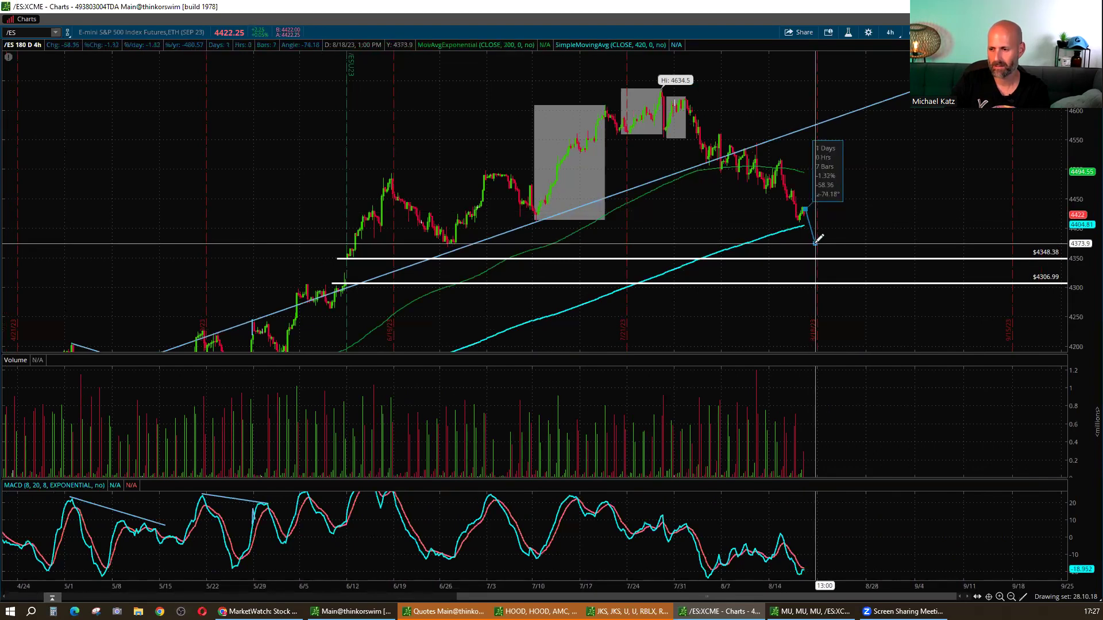
{"action": "left_click", "coordinate": [815, 244]}
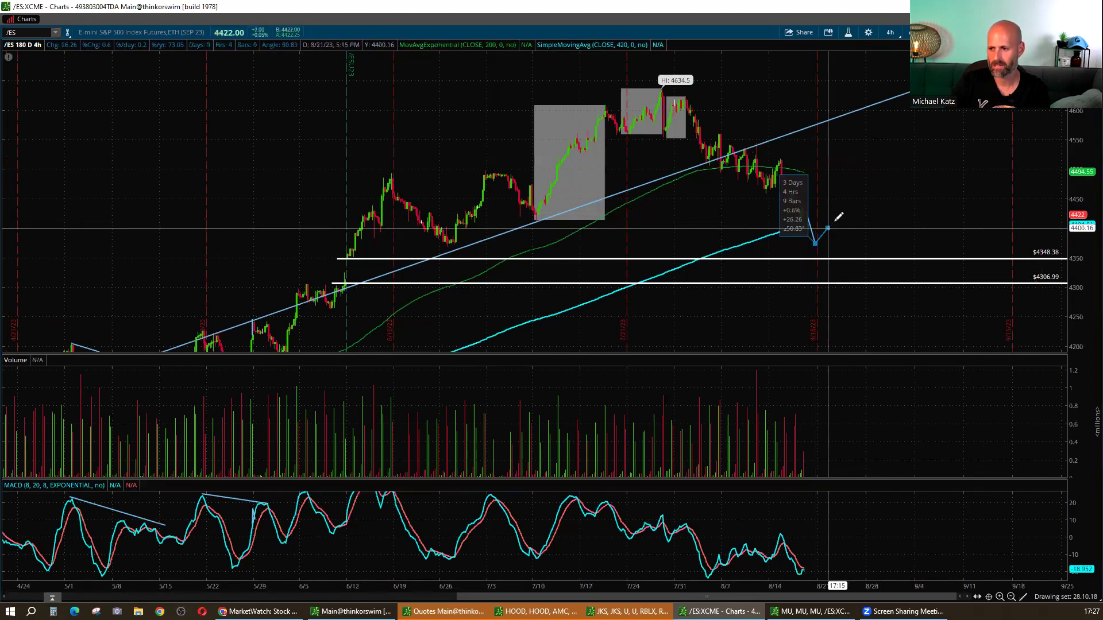
{"action": "left_click", "coordinate": [835, 222]}
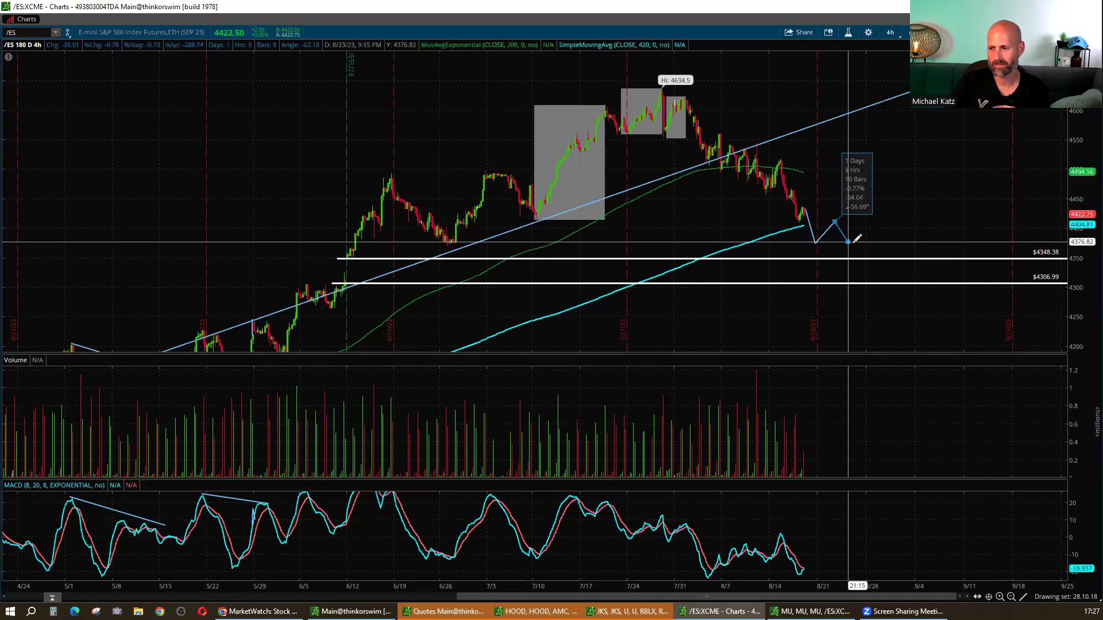
- Extend the projected /ES path down to about 4374, up to about 4390 and down to about 4350, and restore the chart grid
{"action": "left_click", "coordinate": [855, 241]}
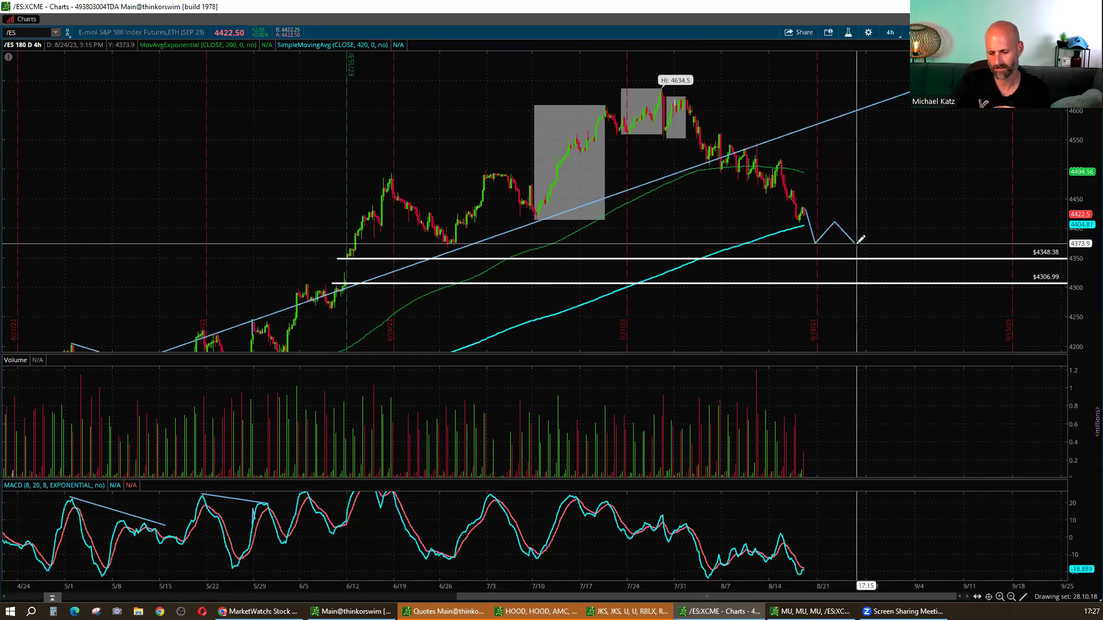
{"action": "left_click", "coordinate": [856, 244]}
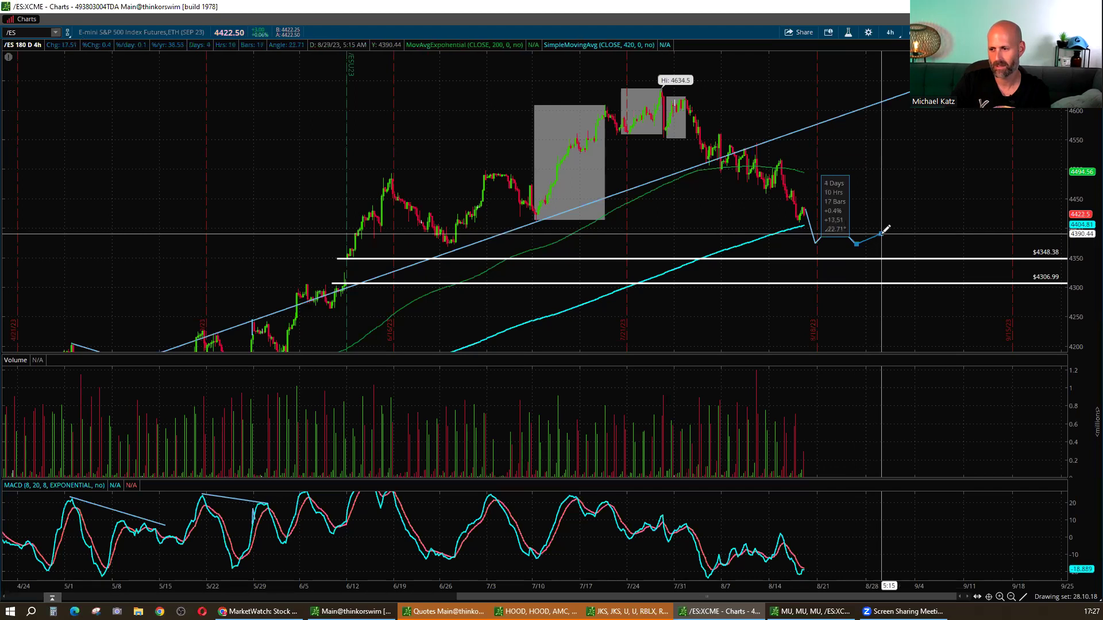
{"action": "left_click", "coordinate": [882, 233]}
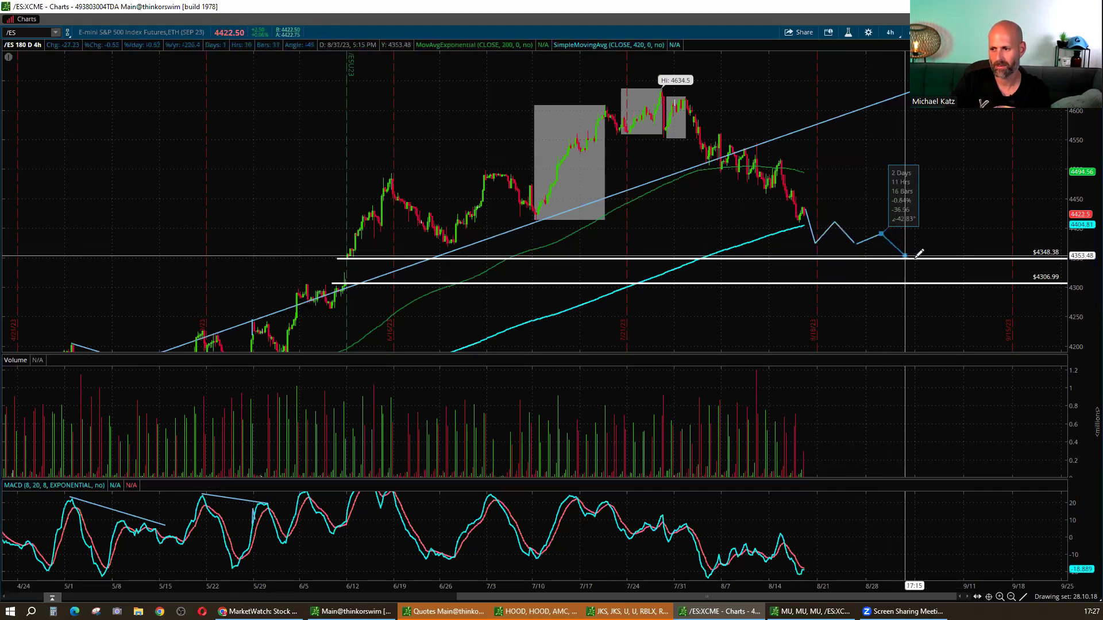
{"action": "double_click", "coordinate": [915, 257]}
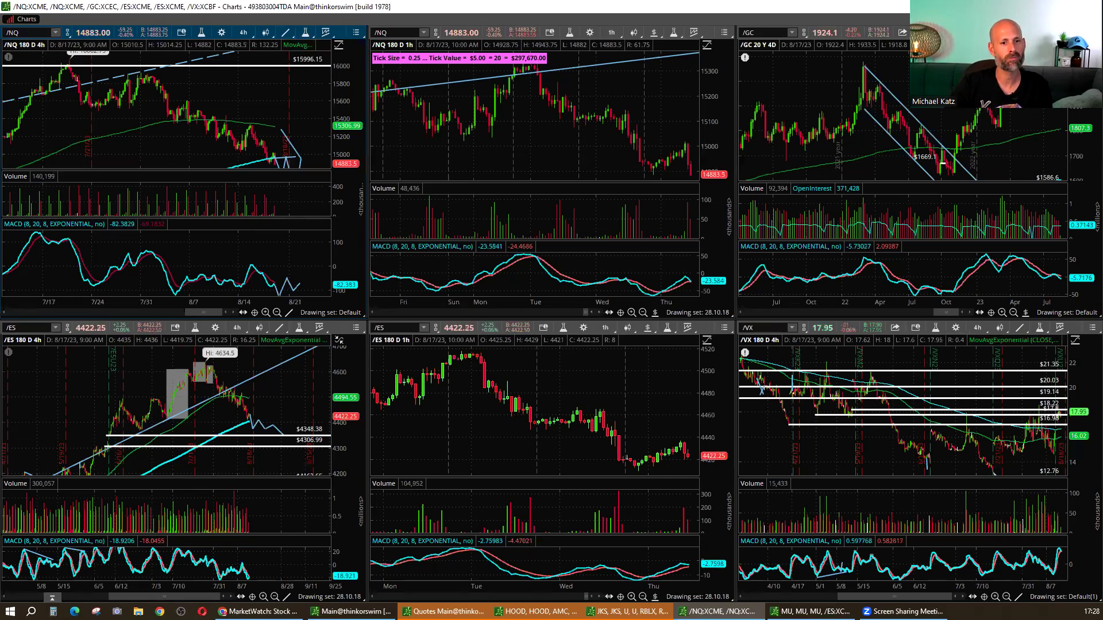
- Check the enlarged /NQ 4-hour projection, and set the /ES 4-hour chart's time frame to 10 Y : 1D
{"action": "left_click", "coordinate": [343, 34]}
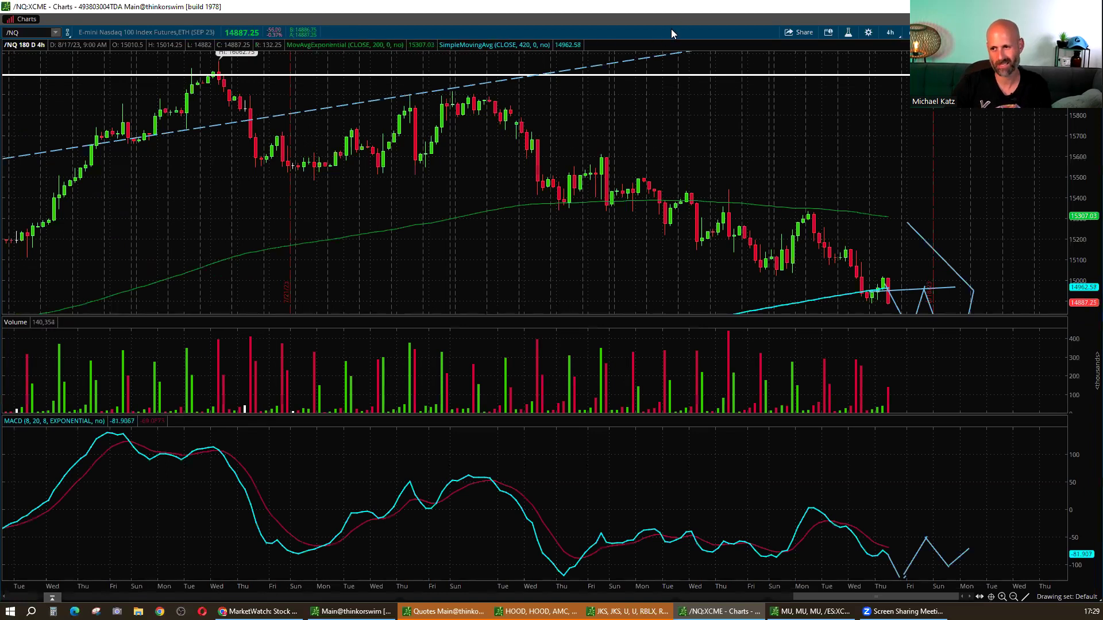
{"action": "double_click", "coordinate": [248, 266]}
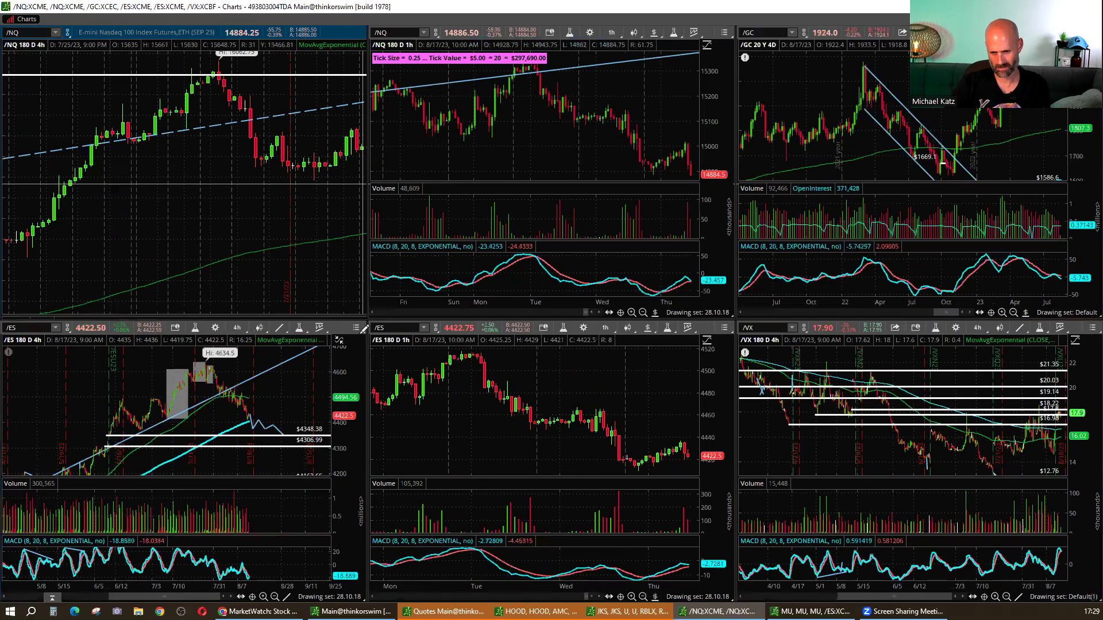
{"action": "left_click", "coordinate": [237, 327]}
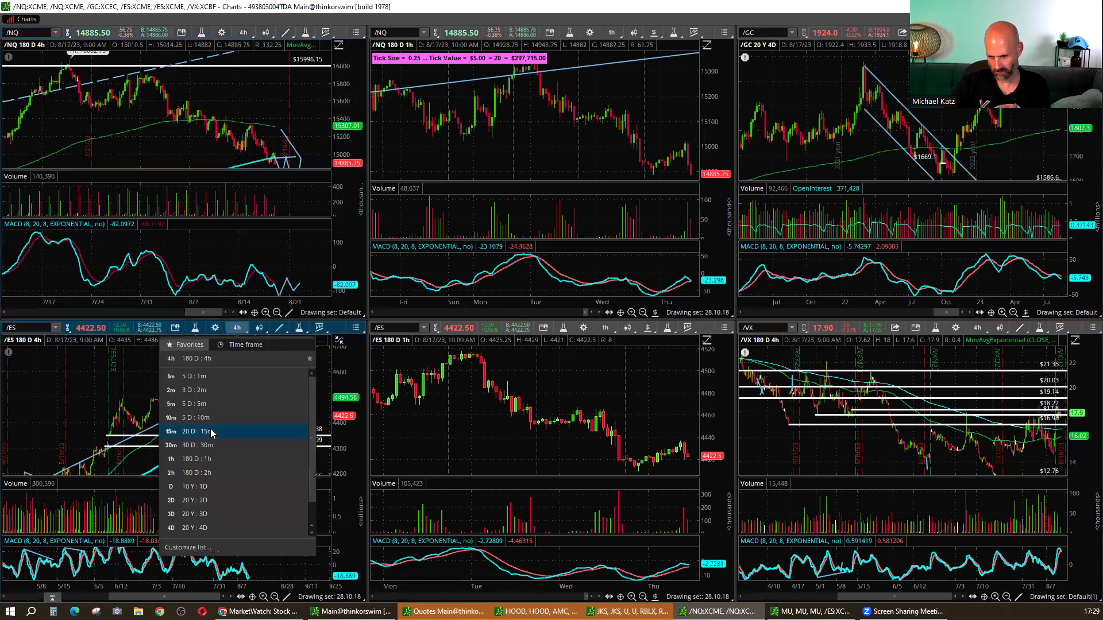
{"action": "left_click", "coordinate": [208, 490]}
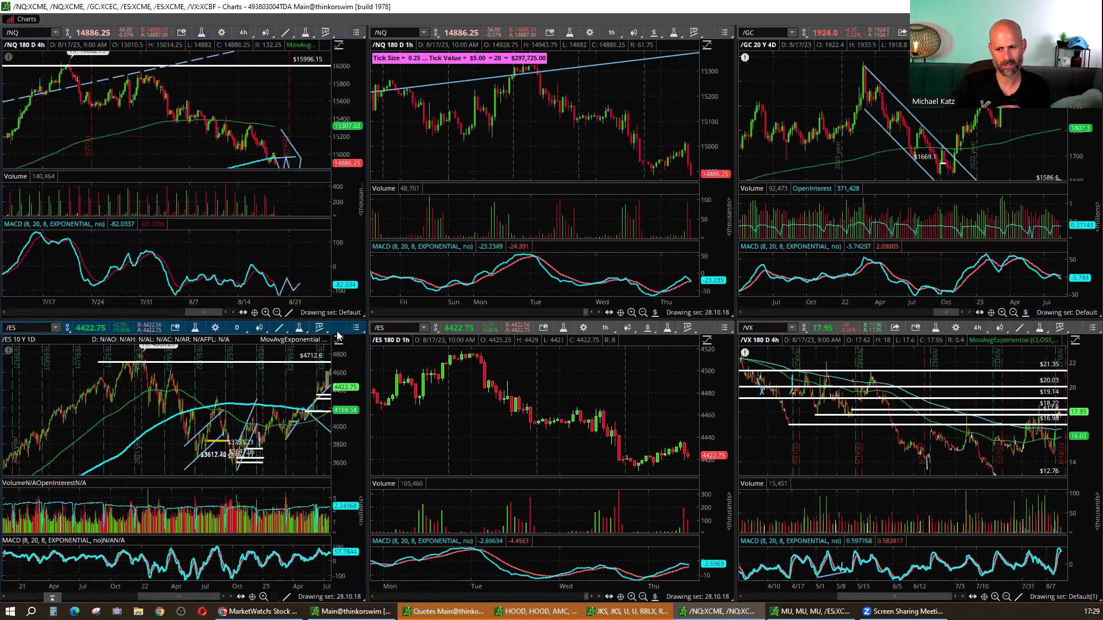
- Enlarge the /ES daily chart and draw trendlines across the June–July MACD peaks and the matching rising price highs
{"action": "double_click", "coordinate": [337, 336]}
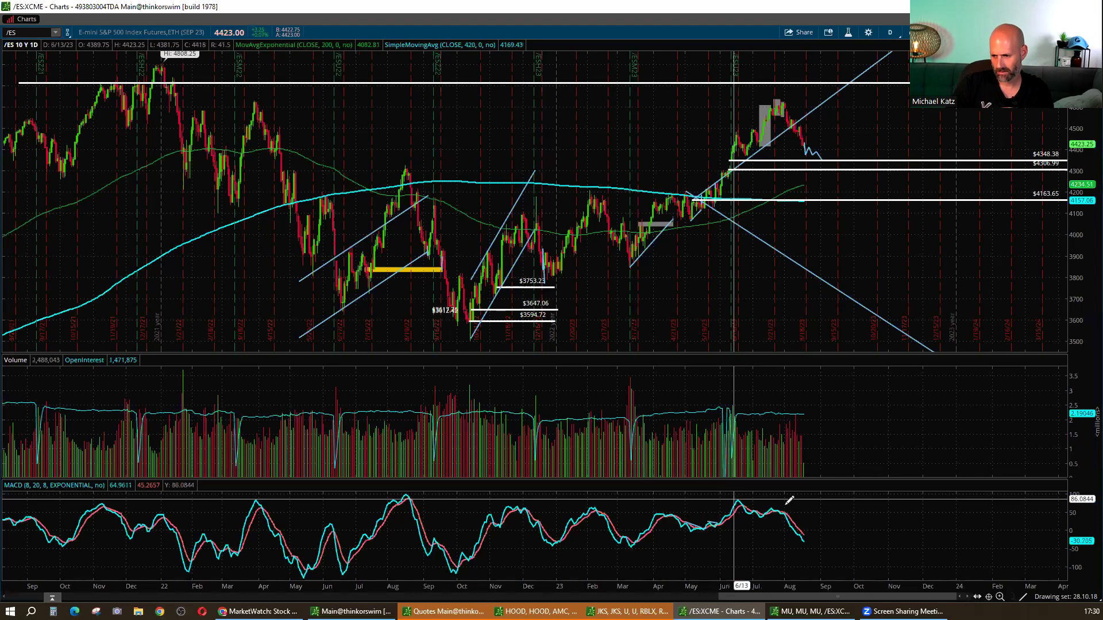
{"action": "left_click_drag", "start_coordinate": [734, 499], "coordinate": [793, 513]}
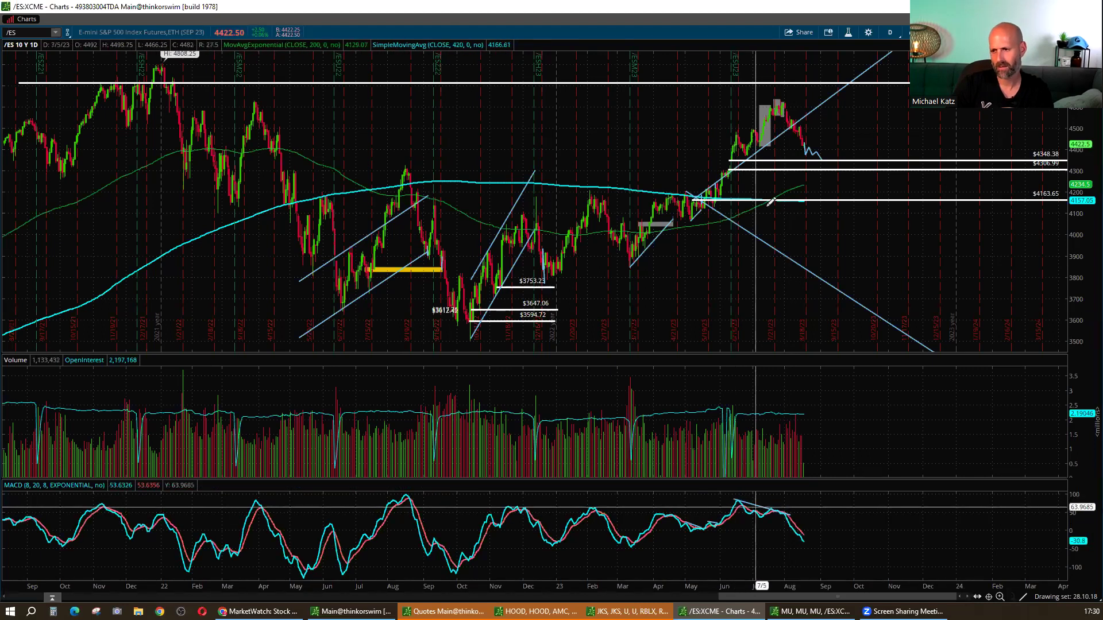
{"action": "left_click_drag", "start_coordinate": [728, 133], "coordinate": [790, 96]}
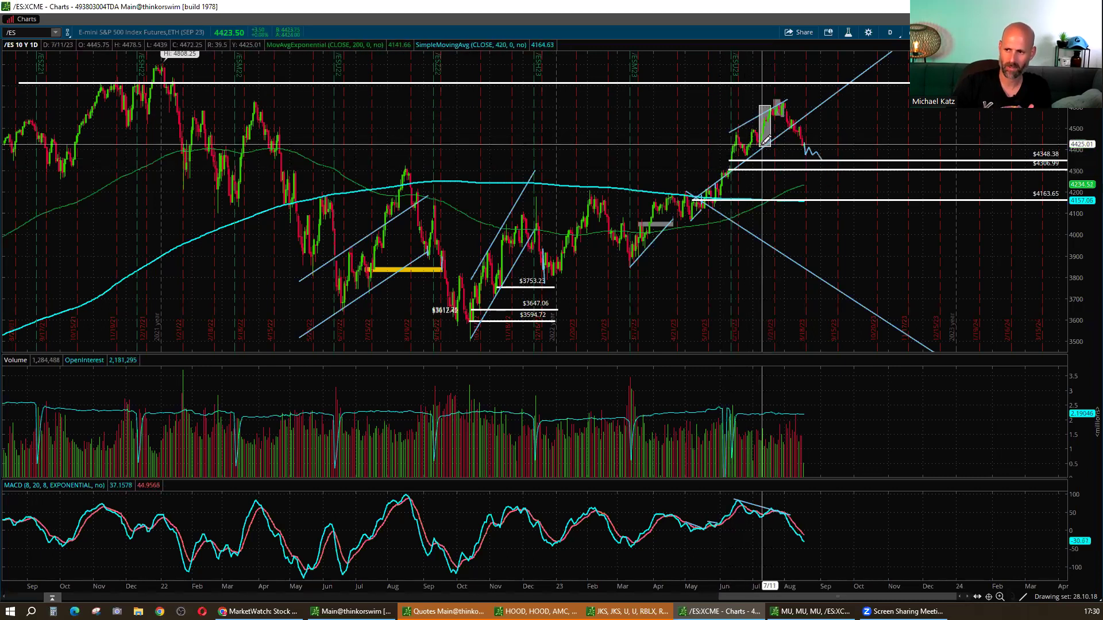
- Add a price level at about 4617 on the /ES daily chart, starting at the January 2022 drop
{"action": "middle_click", "coordinate": [808, 104]}
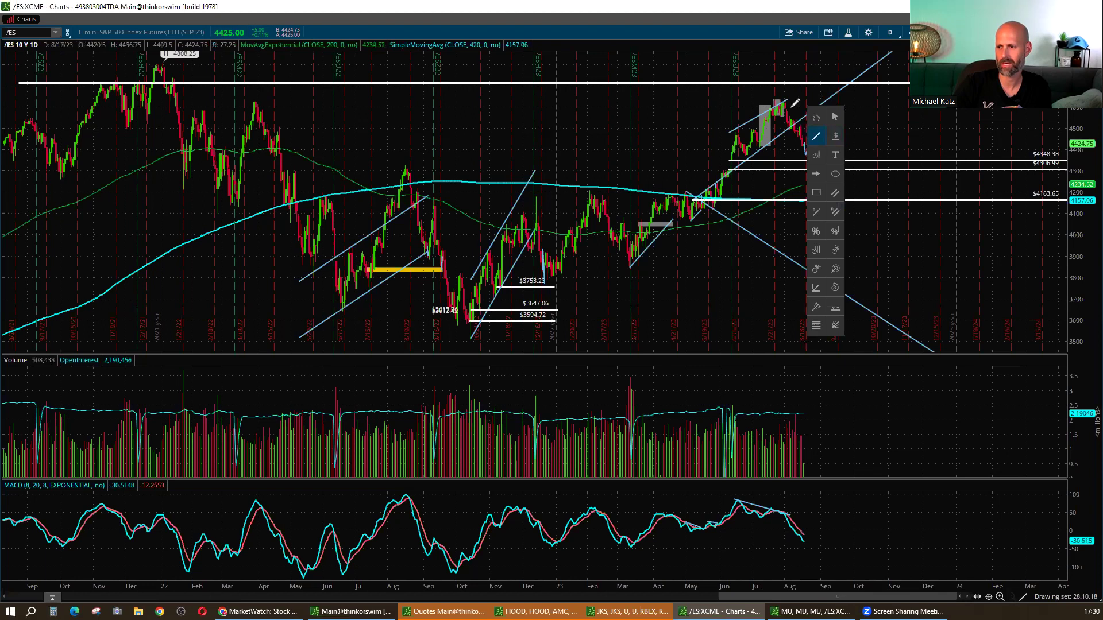
{"action": "left_click", "coordinate": [793, 102]}
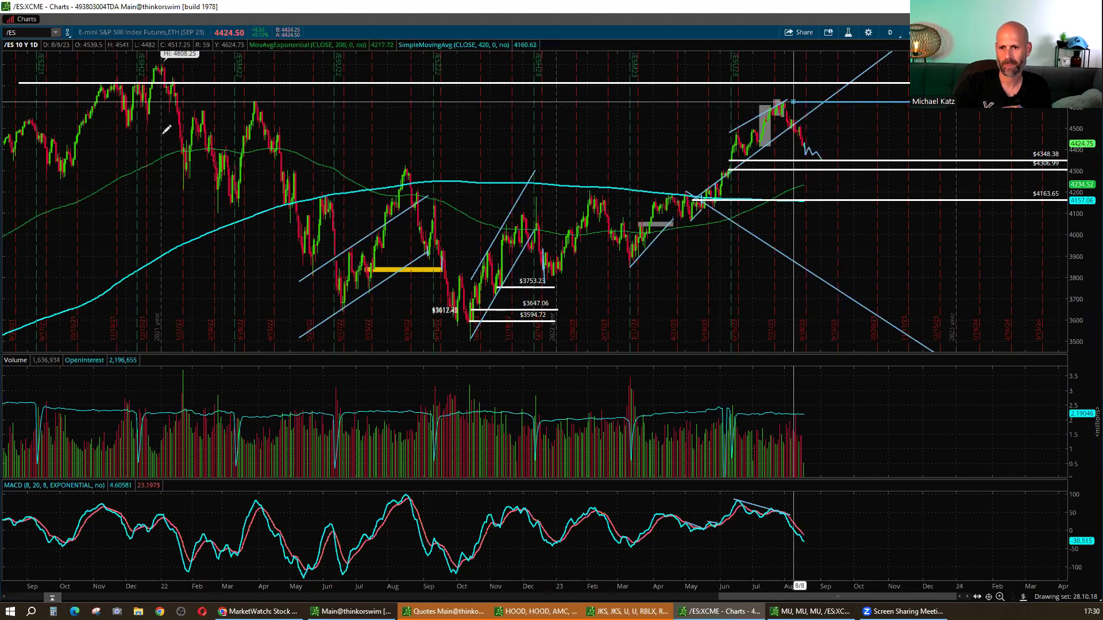
{"action": "left_click", "coordinate": [180, 103]}
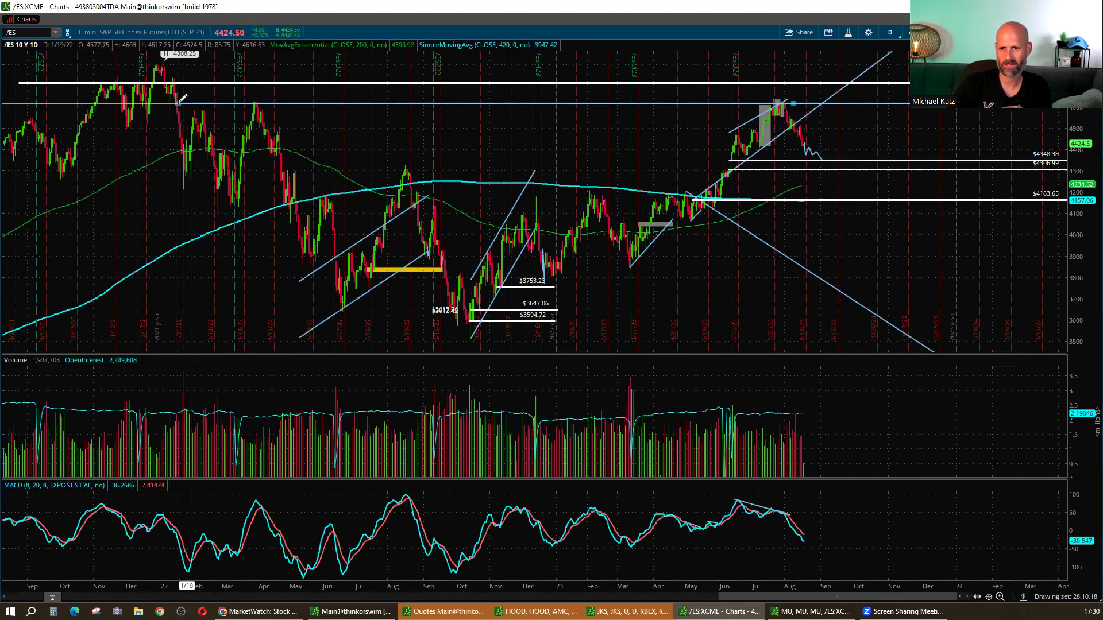
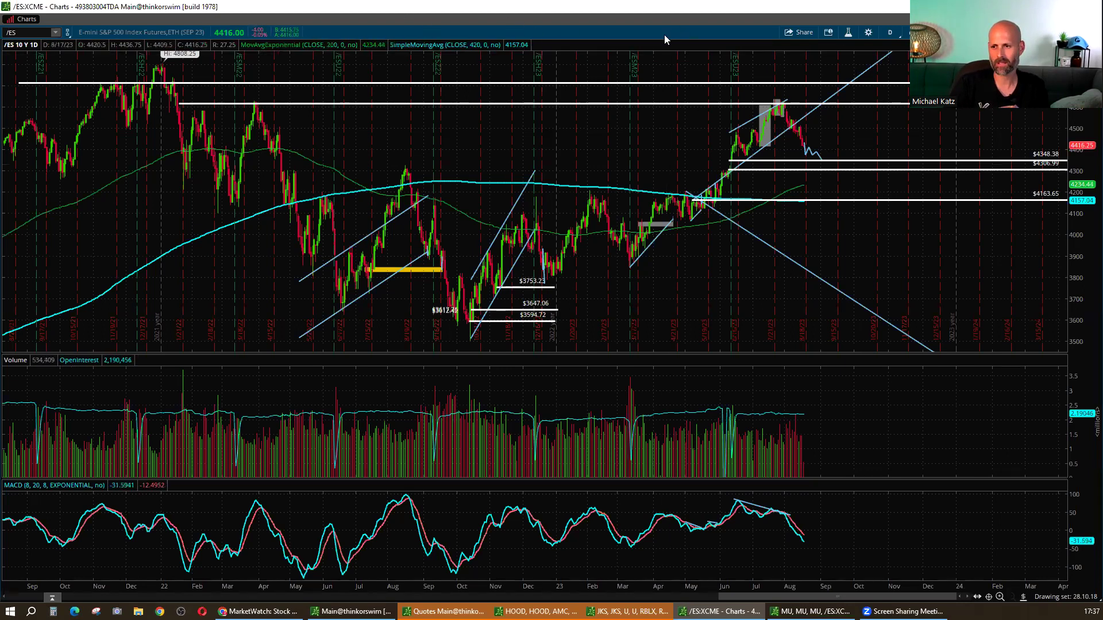
- Enlarge the /NQ 4-hour chart and examine its projection and MACD over the bars since mid-April
{"action": "double_click", "coordinate": [325, 34]}
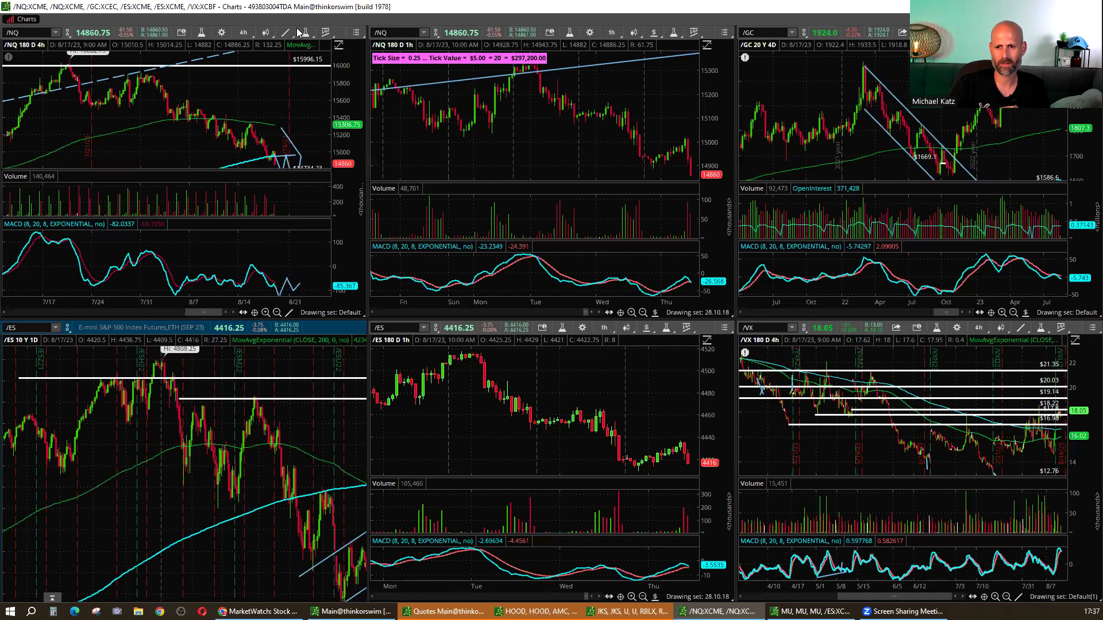
{"action": "double_click", "coordinate": [352, 35]}
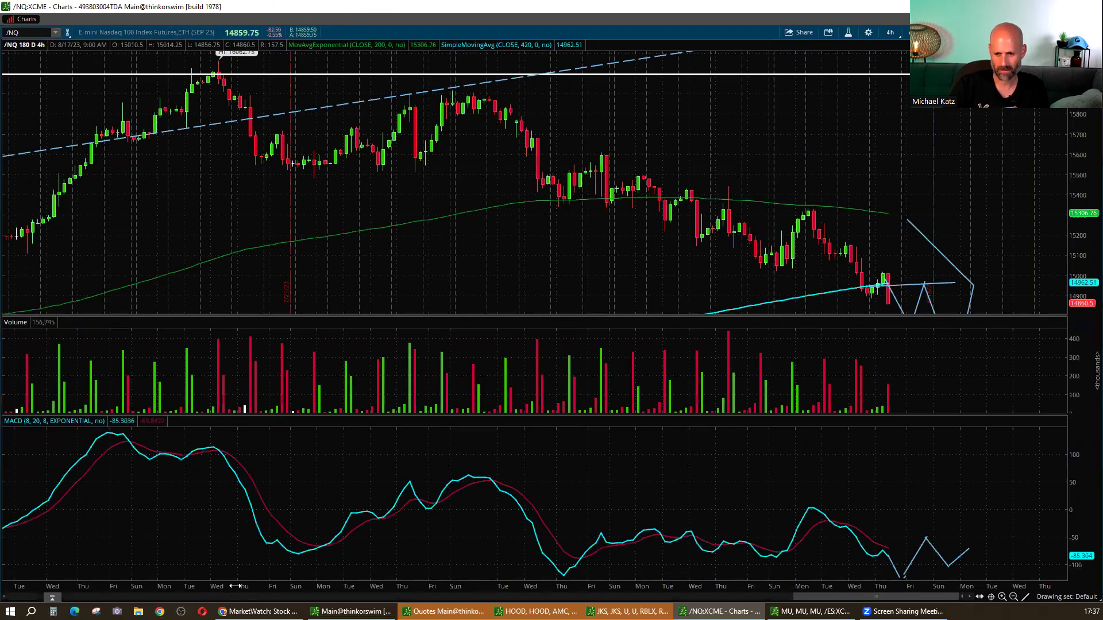
{"action": "left_click_drag", "start_coordinate": [649, 573], "coordinate": [563, 573]}
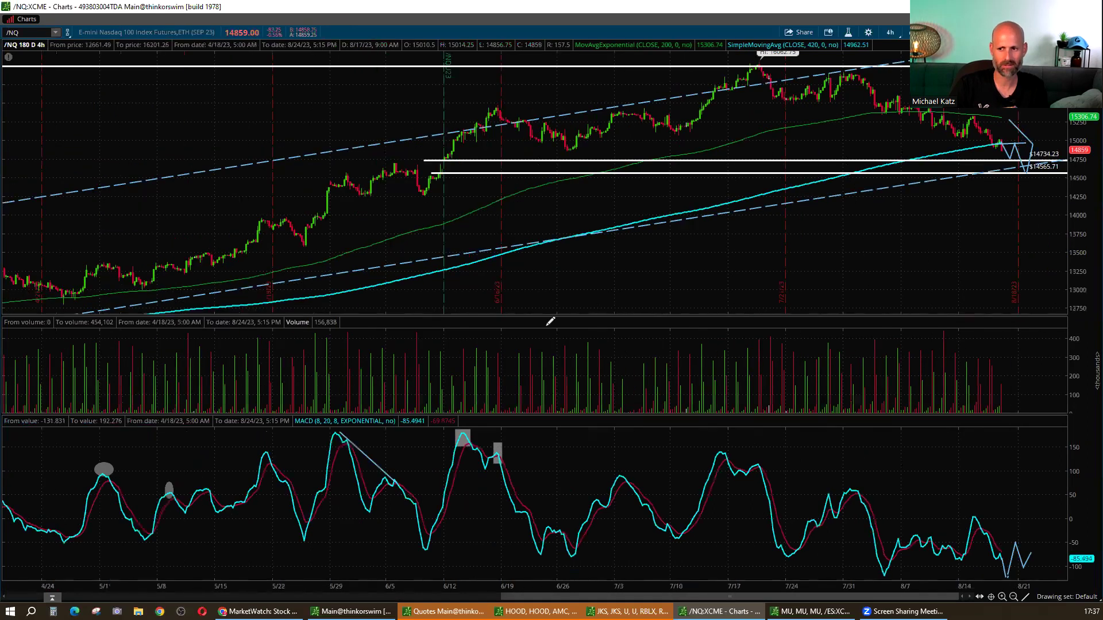
{"action": "mouse_move", "coordinate": [546, 331]}
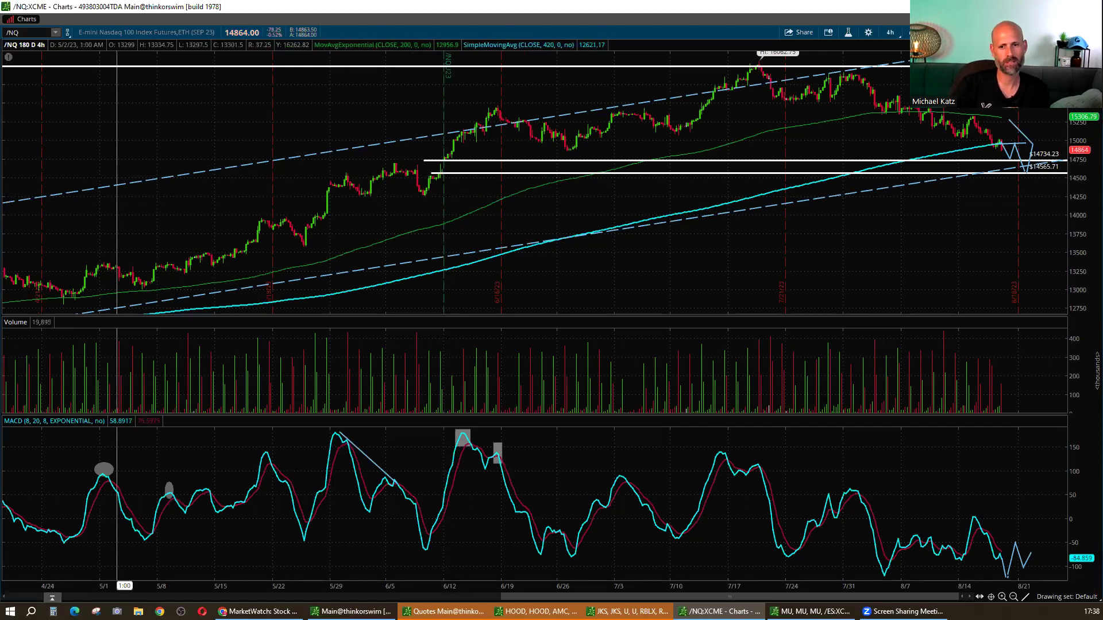
- Load the symbol TGT in the enlarged chart and set its time frame to 10 Y : 1D
{"action": "left_click", "coordinate": [37, 30]}
{"action": "type", "text": "TG"}
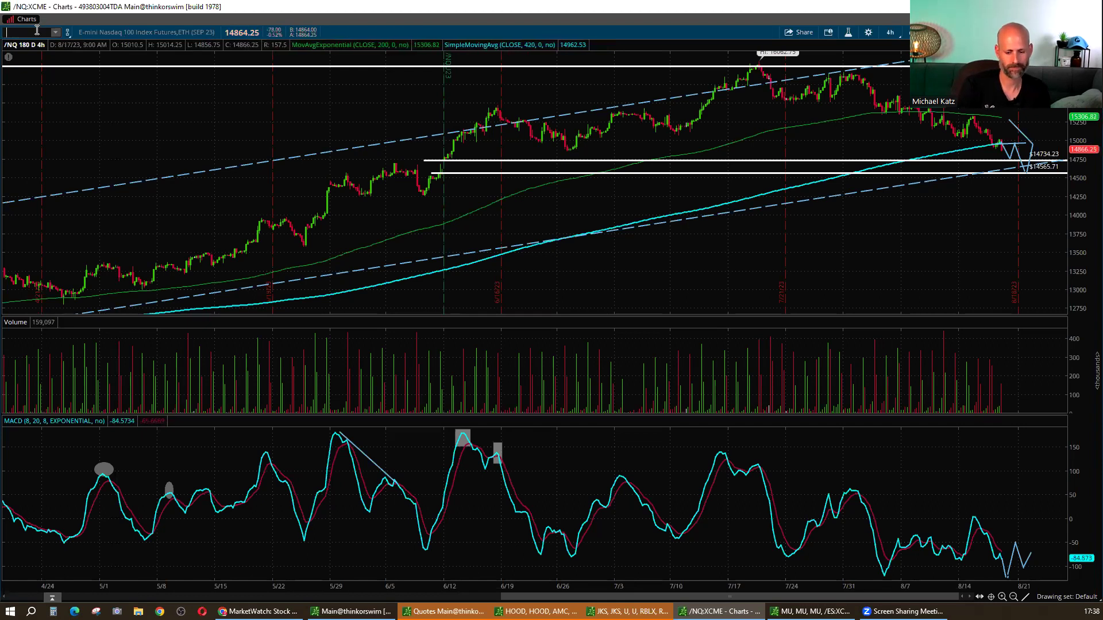
{"action": "type", "text": "TG"}
{"action": "key", "text": "Return"}
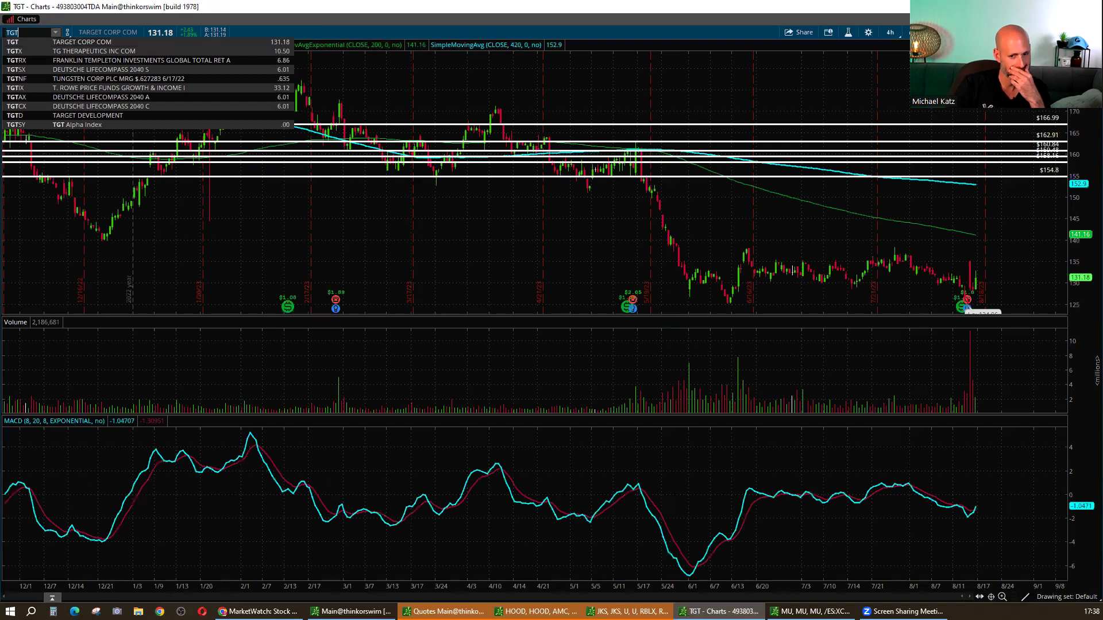
{"action": "left_click", "coordinate": [892, 33]}
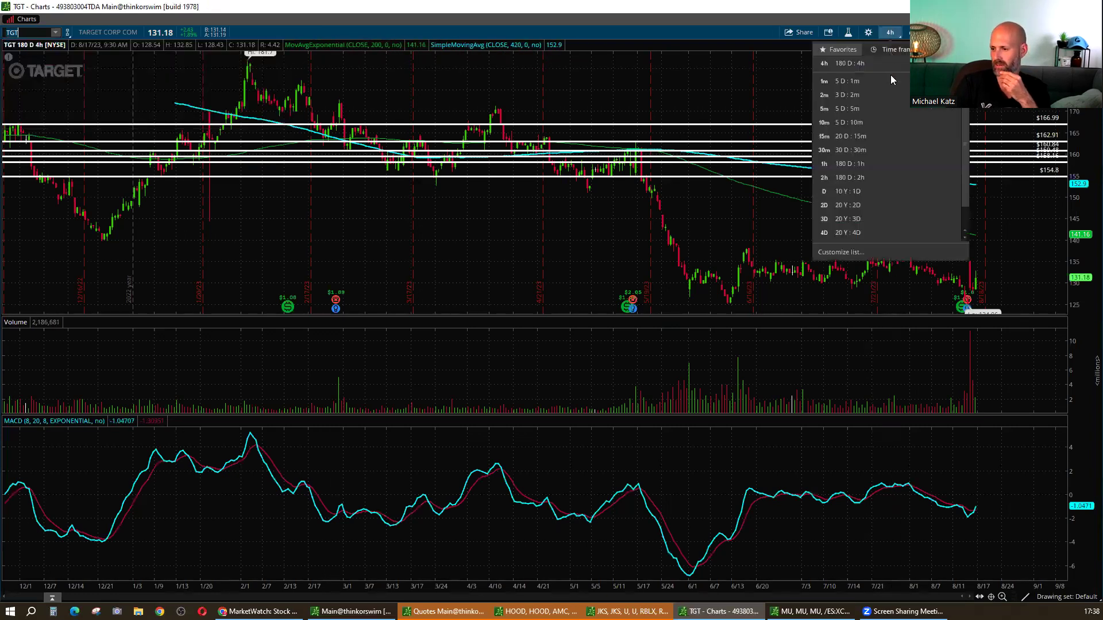
{"action": "left_click", "coordinate": [841, 196]}
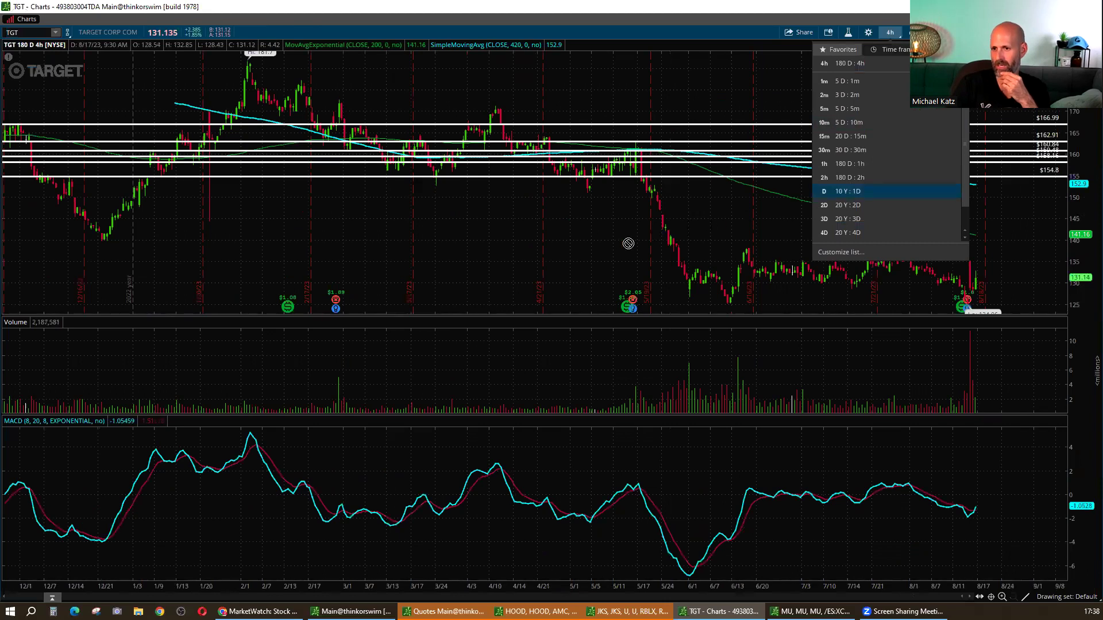
- Clear the TGT drawing set and mark a price level at 138.5 below the August 2020 gap
{"action": "right_click", "coordinate": [677, 139]}
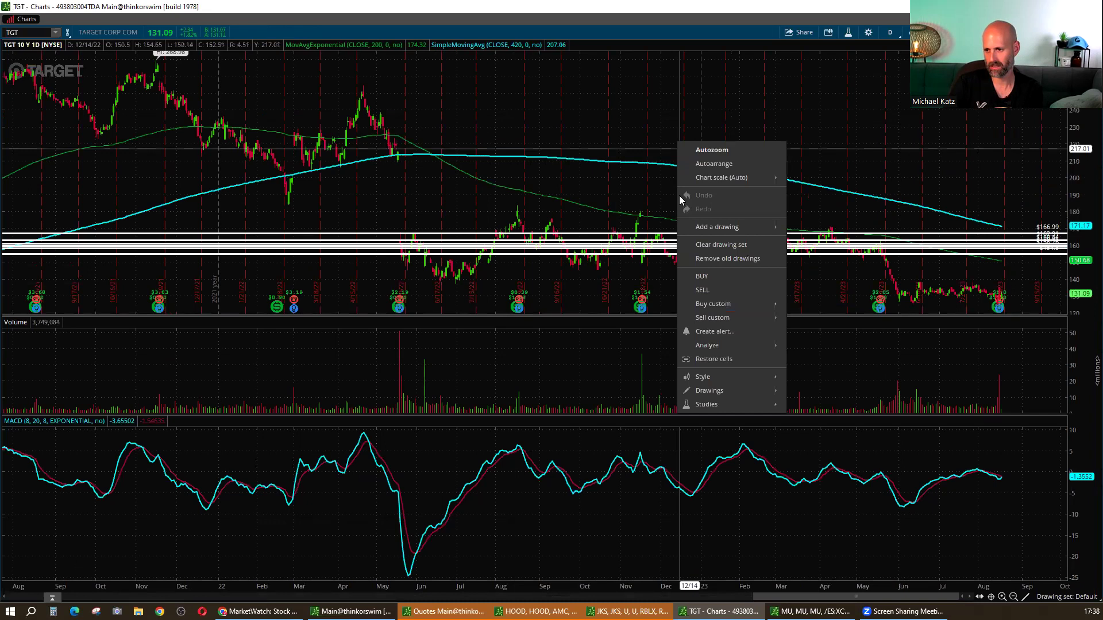
{"action": "left_click", "coordinate": [705, 246]}
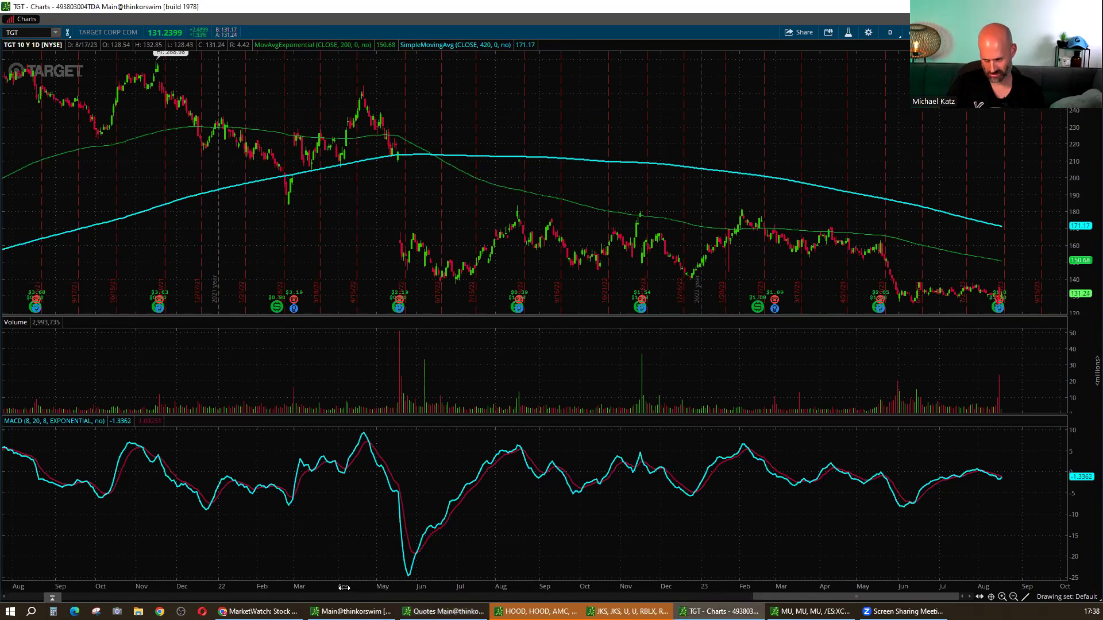
{"action": "scroll", "coordinate": [344, 587], "scroll_direction": "down", "scroll_amount": 3}
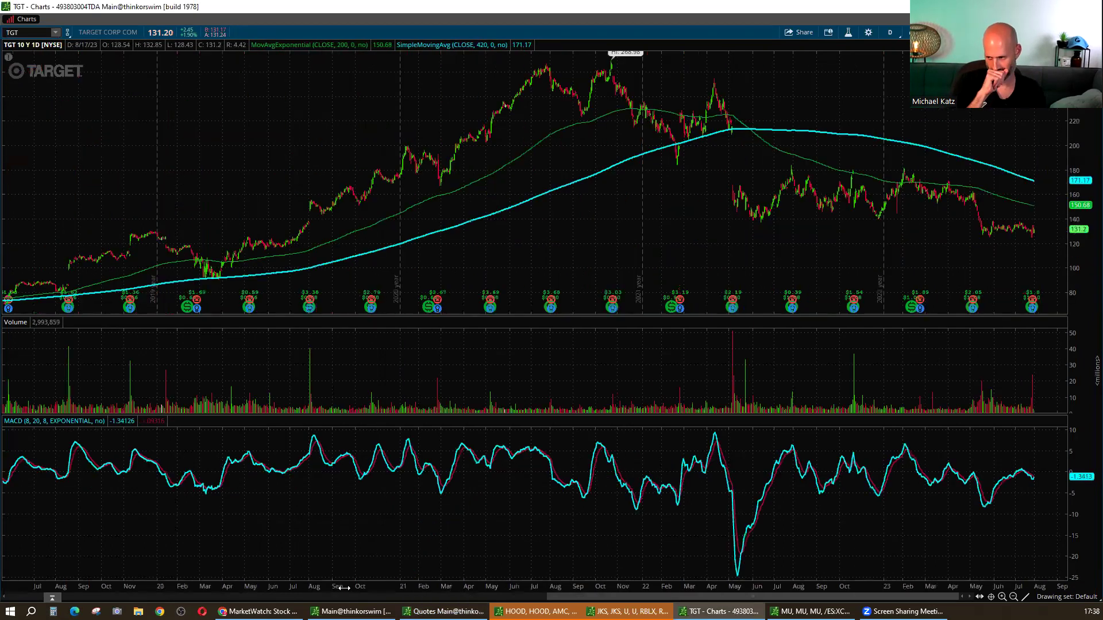
{"action": "scroll", "coordinate": [344, 587], "scroll_direction": "down", "scroll_amount": 3}
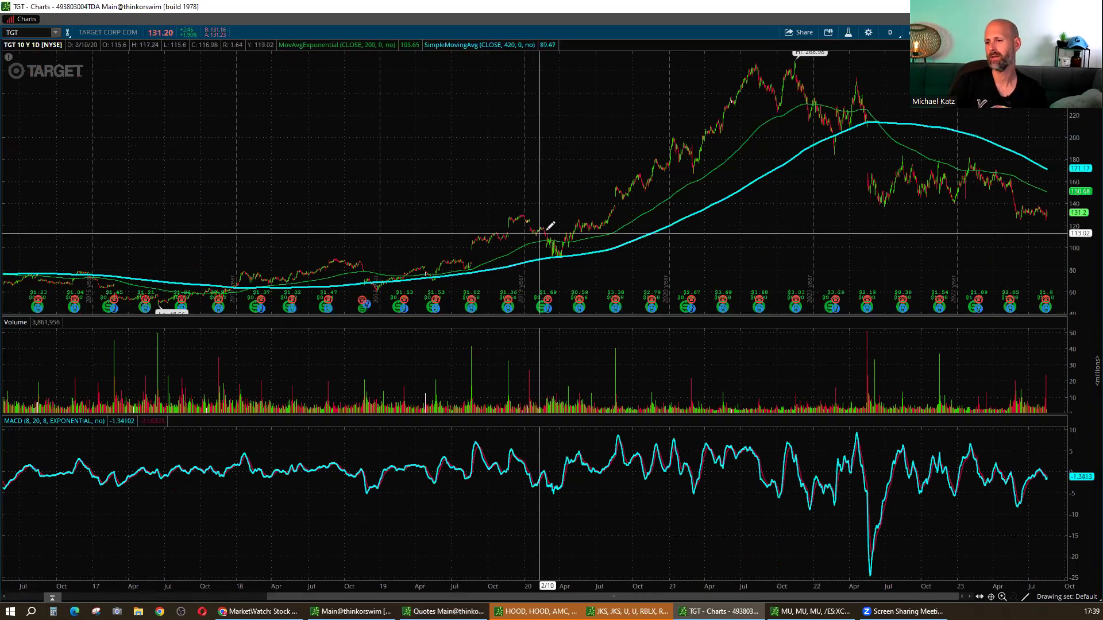
{"action": "middle_click", "coordinate": [626, 209]}
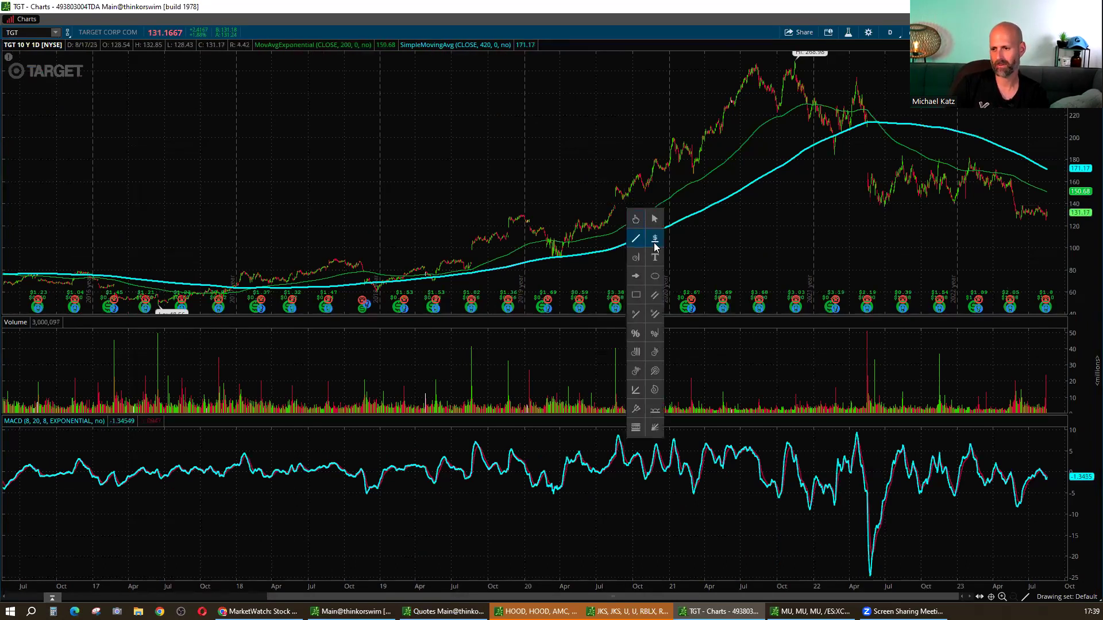
{"action": "left_click", "coordinate": [590, 204]}
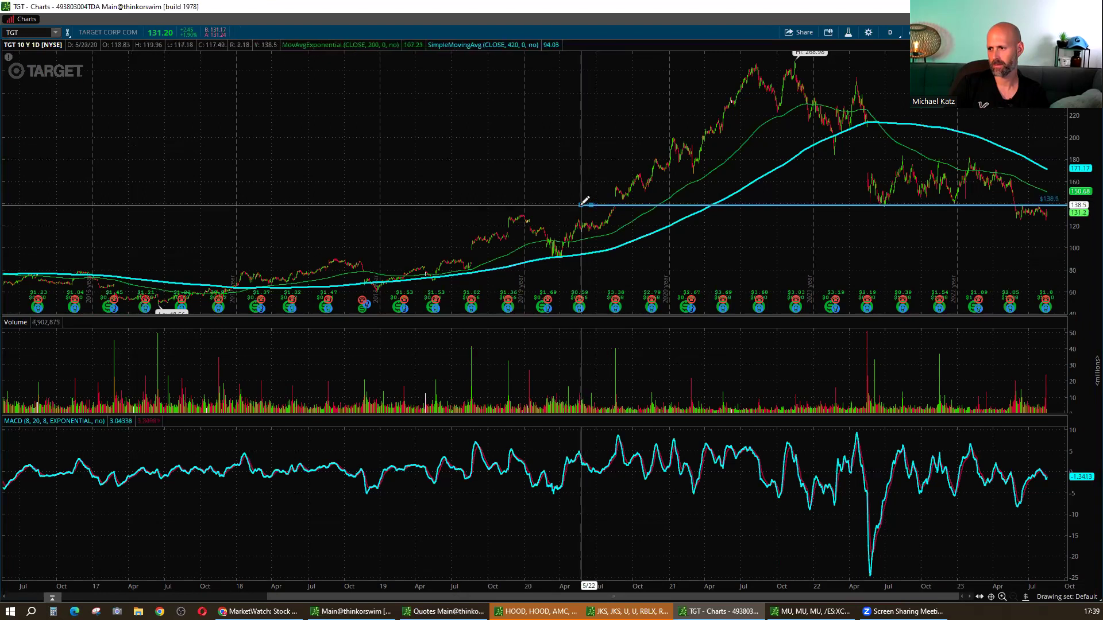
{"action": "left_click", "coordinate": [611, 207]}
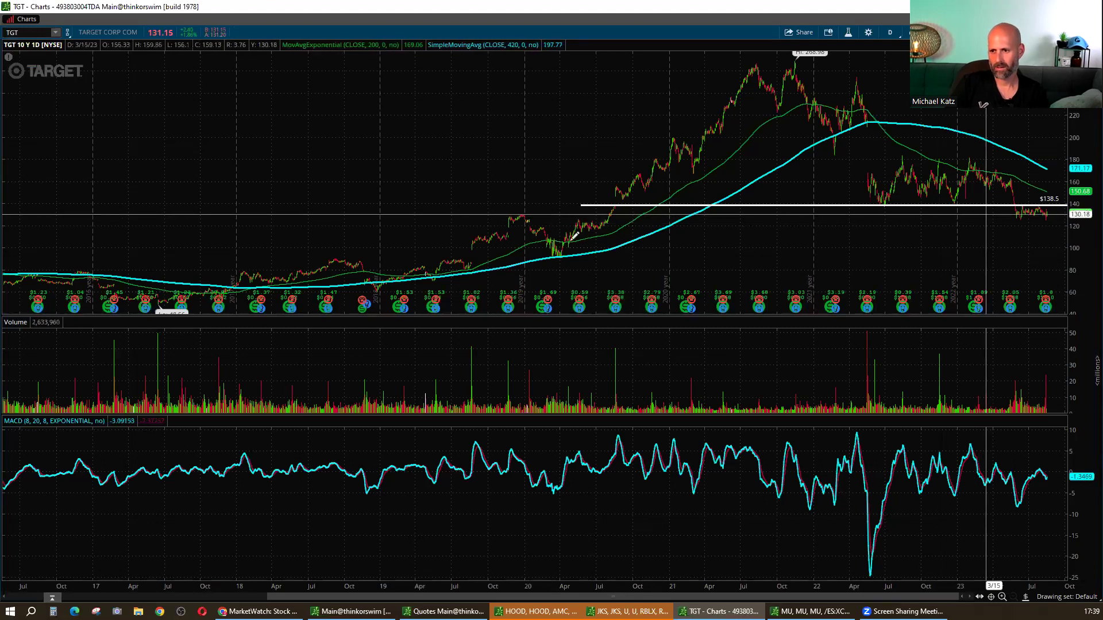
- Mark TGT price levels at 125.31 from the January 2020 gap and at 114.74 from the February 2020 gap
{"action": "left_click_drag", "start_coordinate": [667, 246], "coordinate": [497, 222]}
{"action": "left_click_drag", "start_coordinate": [9, 168], "coordinate": [777, 236]}
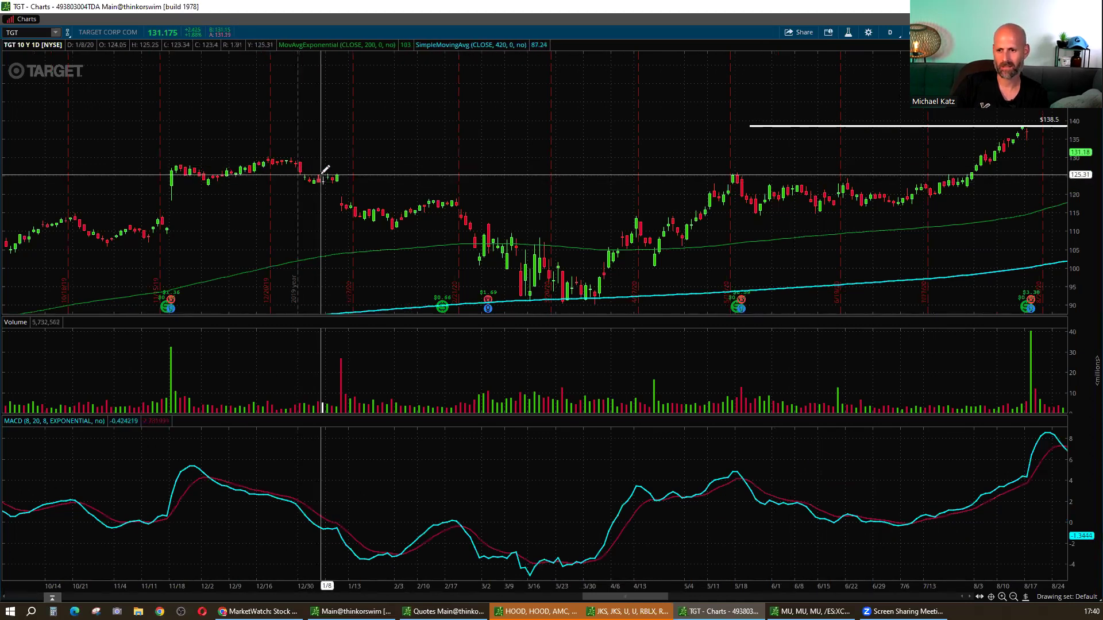
{"action": "left_click", "coordinate": [297, 174]}
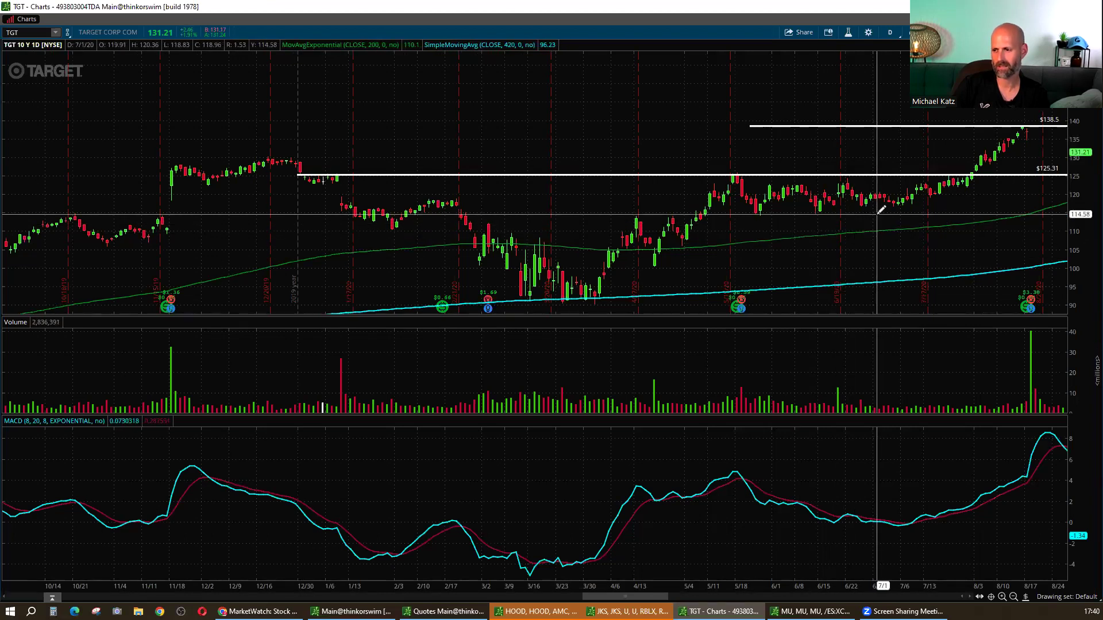
{"action": "left_click", "coordinate": [452, 212]}
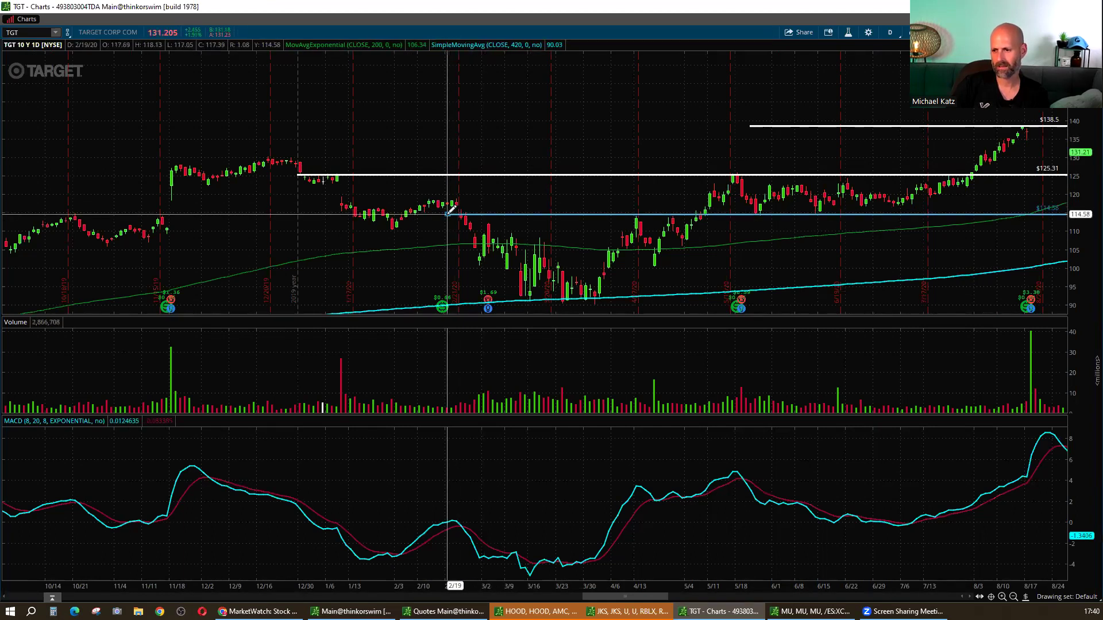
{"action": "left_click_drag", "start_coordinate": [450, 210], "coordinate": [446, 211]}
{"action": "left_click", "coordinate": [448, 210]}
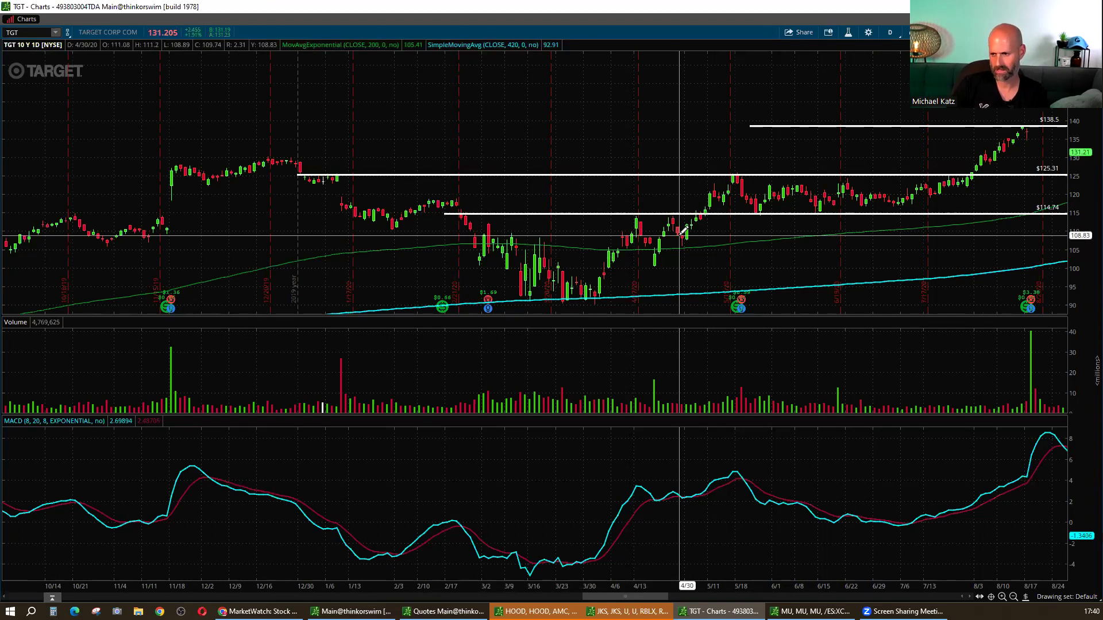
- Examine TGT's latest daily bars against the 138.5 and 125.31 levels
{"action": "scroll", "coordinate": [685, 229], "scroll_direction": "down", "scroll_amount": 5}
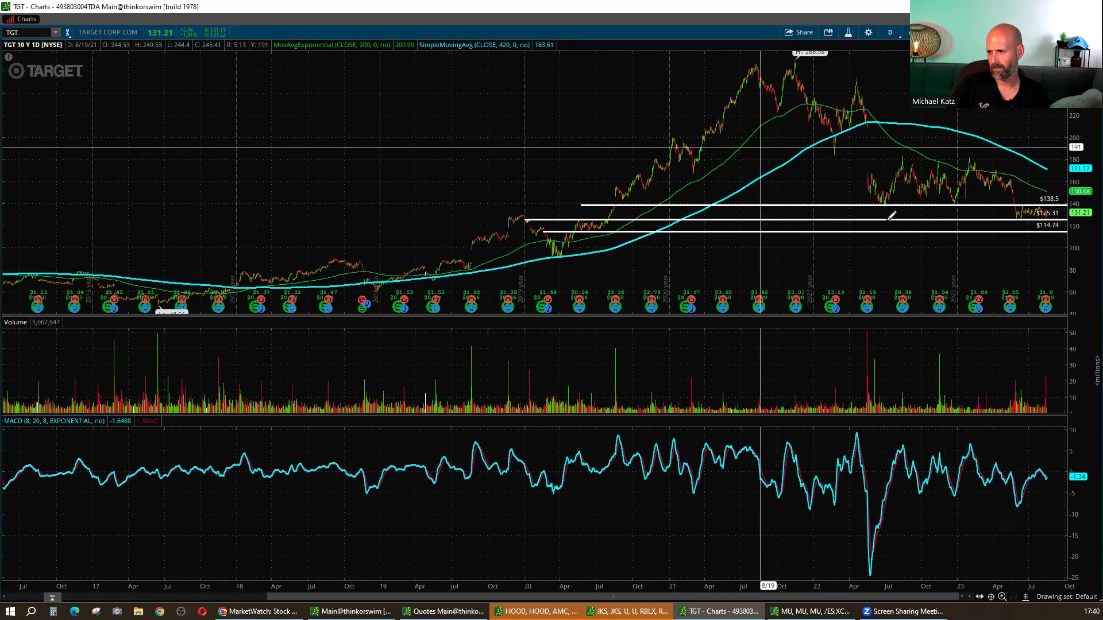
{"action": "scroll", "coordinate": [729, 184], "scroll_direction": "up", "scroll_amount": 5}
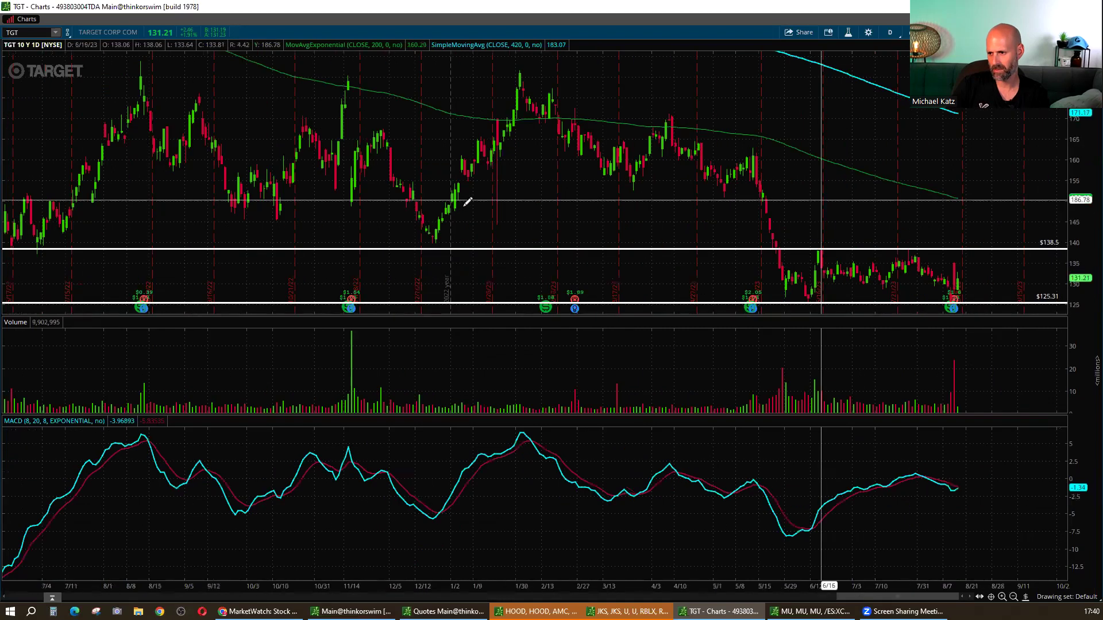
{"action": "left_click_drag", "start_coordinate": [405, 199], "coordinate": [1086, 273]}
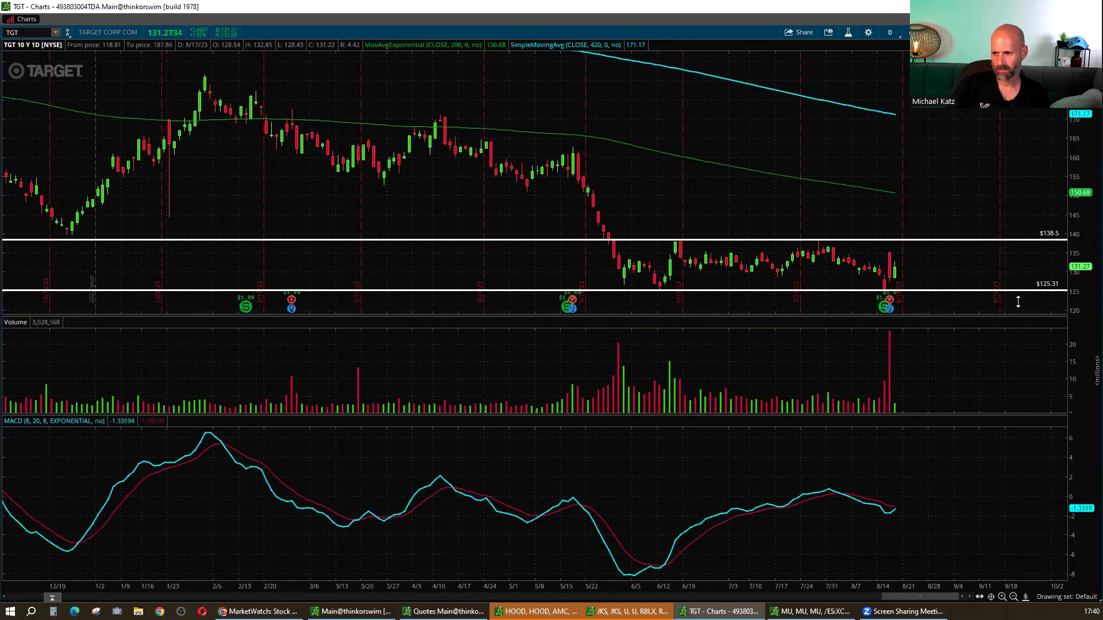
{"action": "left_click_drag", "start_coordinate": [1018, 301], "coordinate": [1018, 312]}
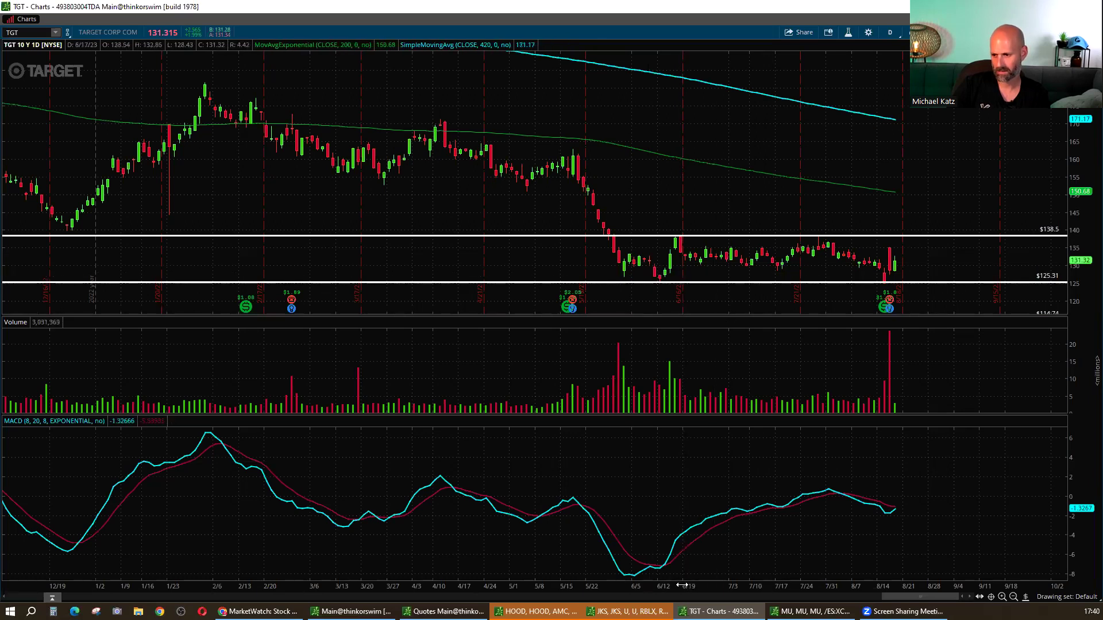
{"action": "left_click_drag", "start_coordinate": [701, 585], "coordinate": [686, 584]}
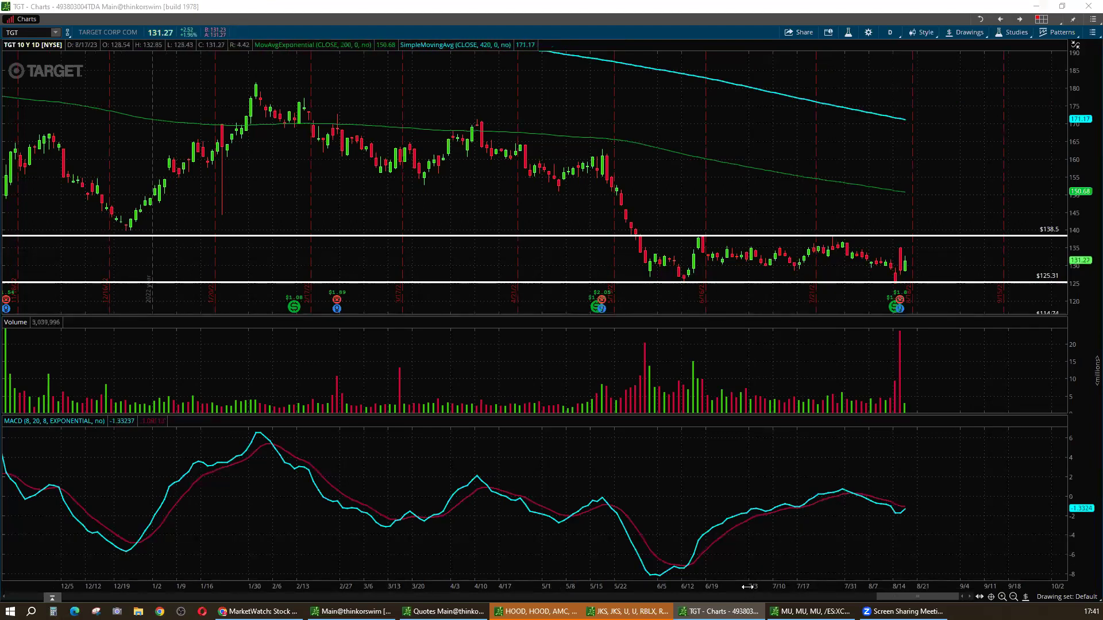
- Compare TGT's price action since February 2022 with the marked levels and moving averages, then inspect the bars since March 2023
{"action": "left_click_drag", "start_coordinate": [831, 579], "coordinate": [775, 471]}
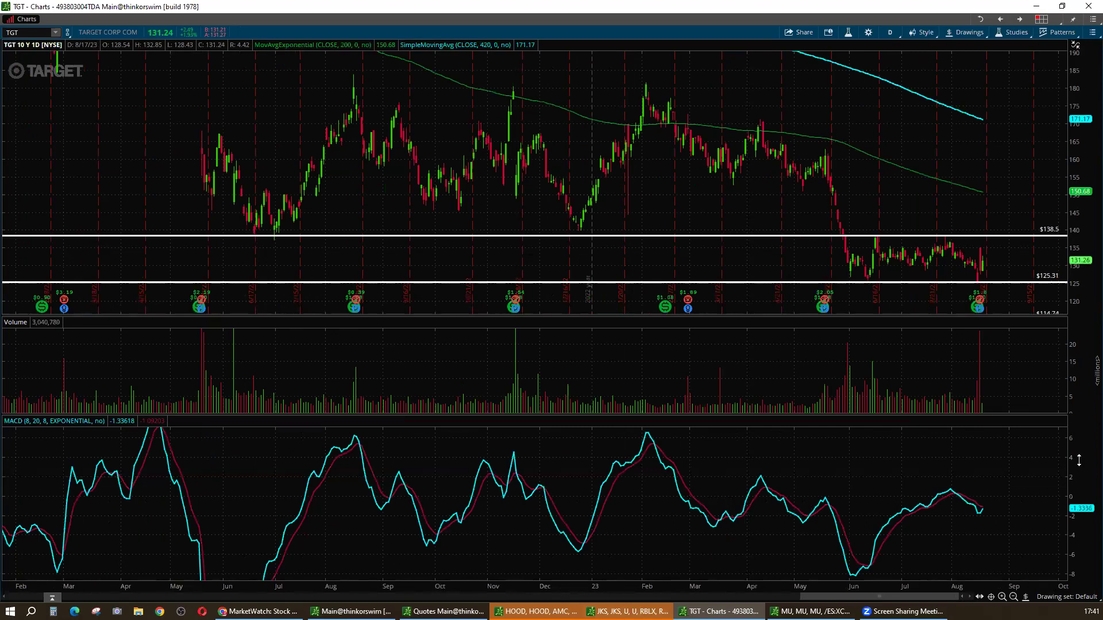
{"action": "left_click", "coordinate": [1078, 459]}
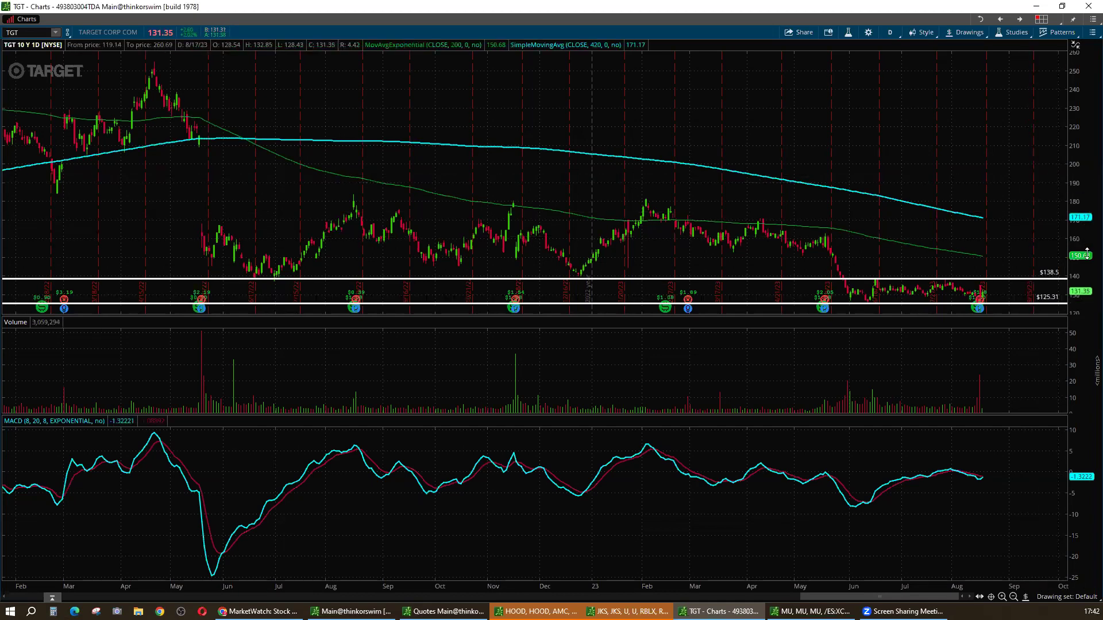
{"action": "left_click_drag", "start_coordinate": [1086, 252], "coordinate": [1087, 260]}
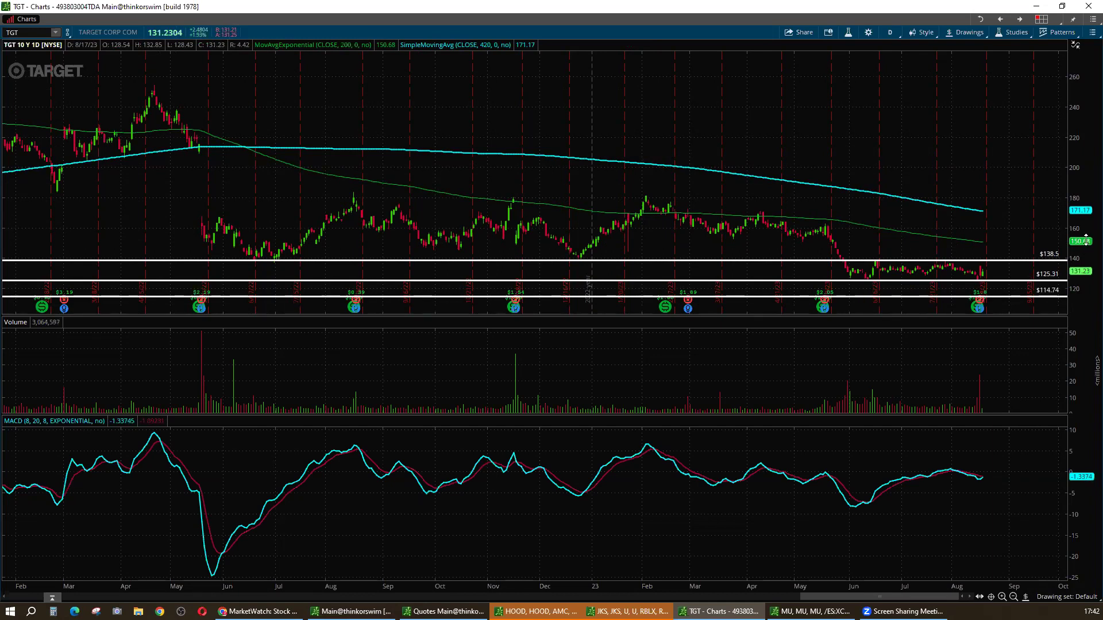
{"action": "left_click_drag", "start_coordinate": [1086, 239], "coordinate": [1087, 286]}
{"action": "left_click_drag", "start_coordinate": [720, 140], "coordinate": [1066, 313]}
{"action": "left_click_drag", "start_coordinate": [1082, 237], "coordinate": [1080, 290]}
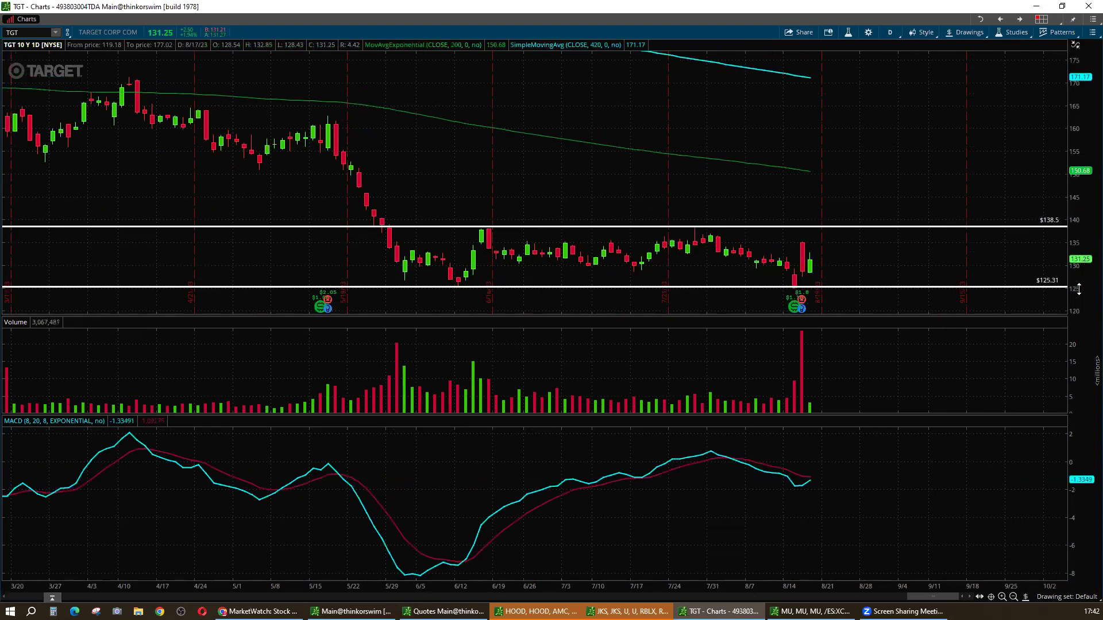
- Switch TGT to the 180-day 4-hour chart and examine price since December against the 138.5 and 125.31 levels
{"action": "left_click", "coordinate": [892, 34]}
{"action": "left_click", "coordinate": [844, 191]}
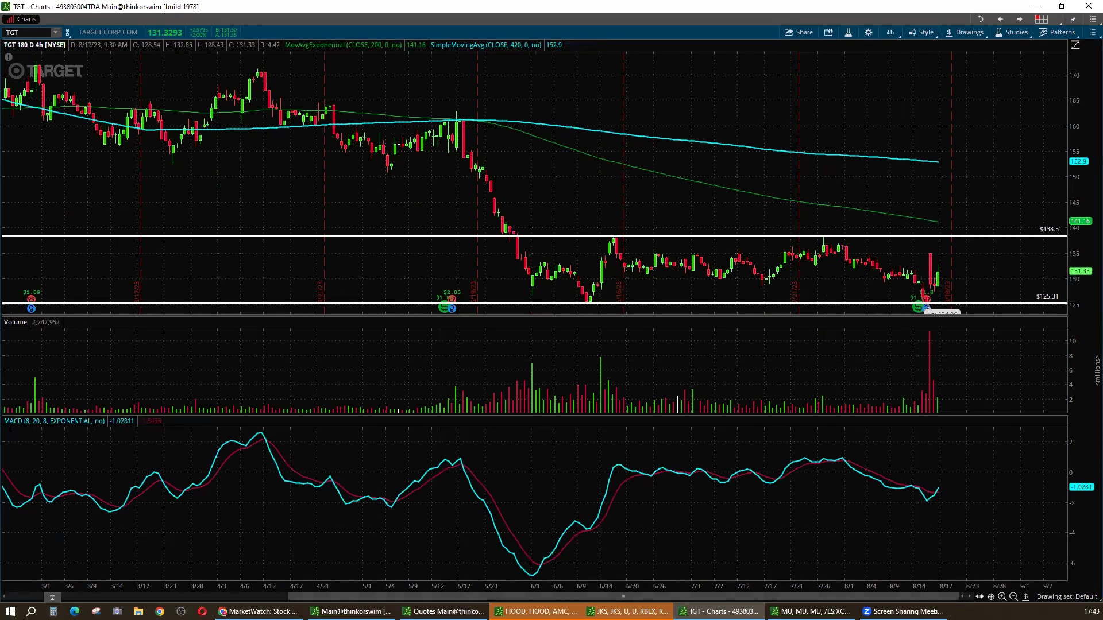
{"action": "left_click_drag", "start_coordinate": [659, 586], "coordinate": [741, 585]}
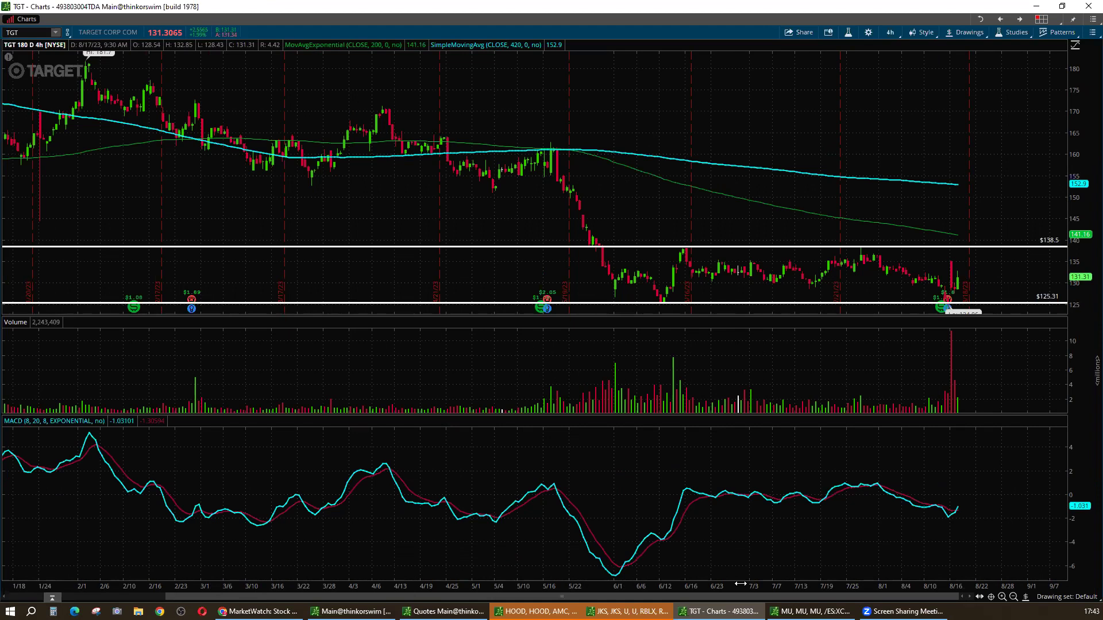
{"action": "left_click_drag", "start_coordinate": [741, 584], "coordinate": [996, 598]}
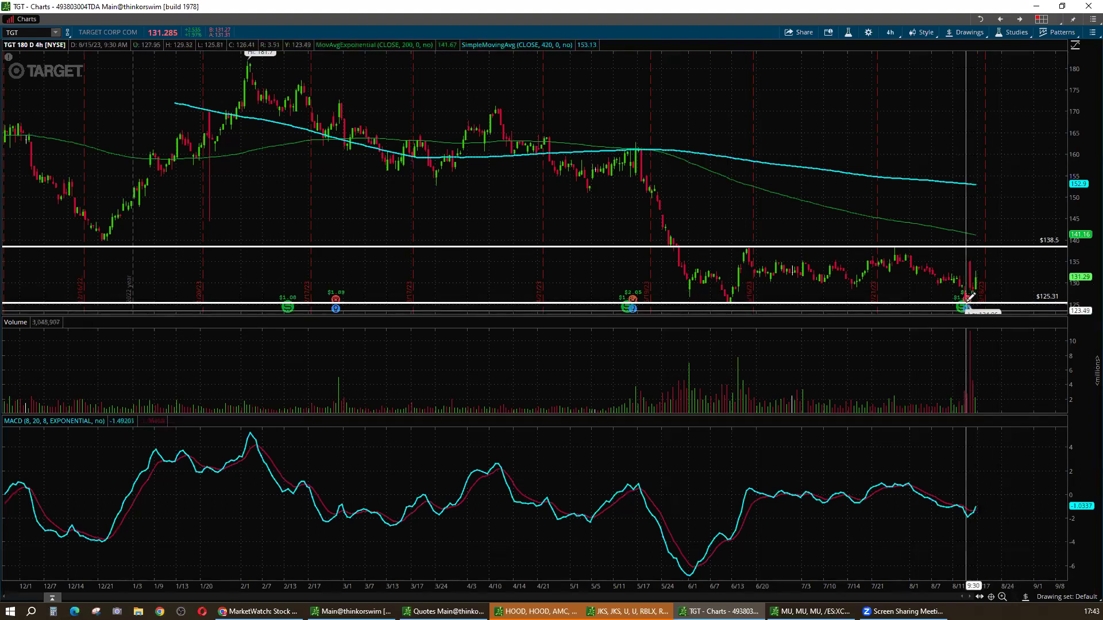
{"action": "mouse_move", "coordinate": [972, 303]}
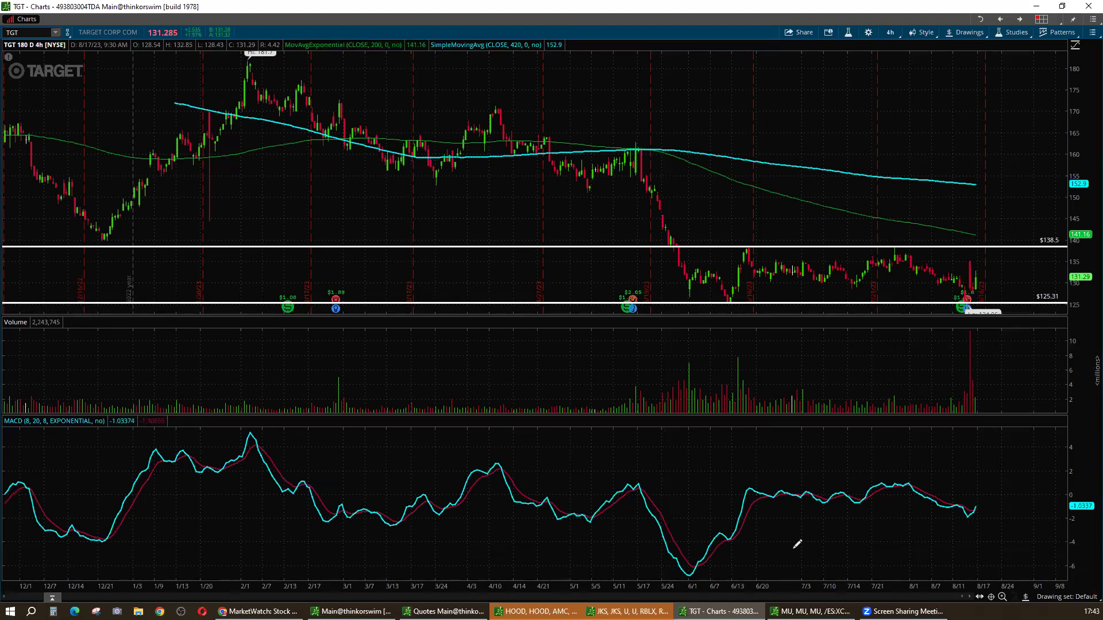
- Return TGT to the 10-year daily chart and frame the bars from October 2022 to the latest session
{"action": "left_click", "coordinate": [889, 32]}
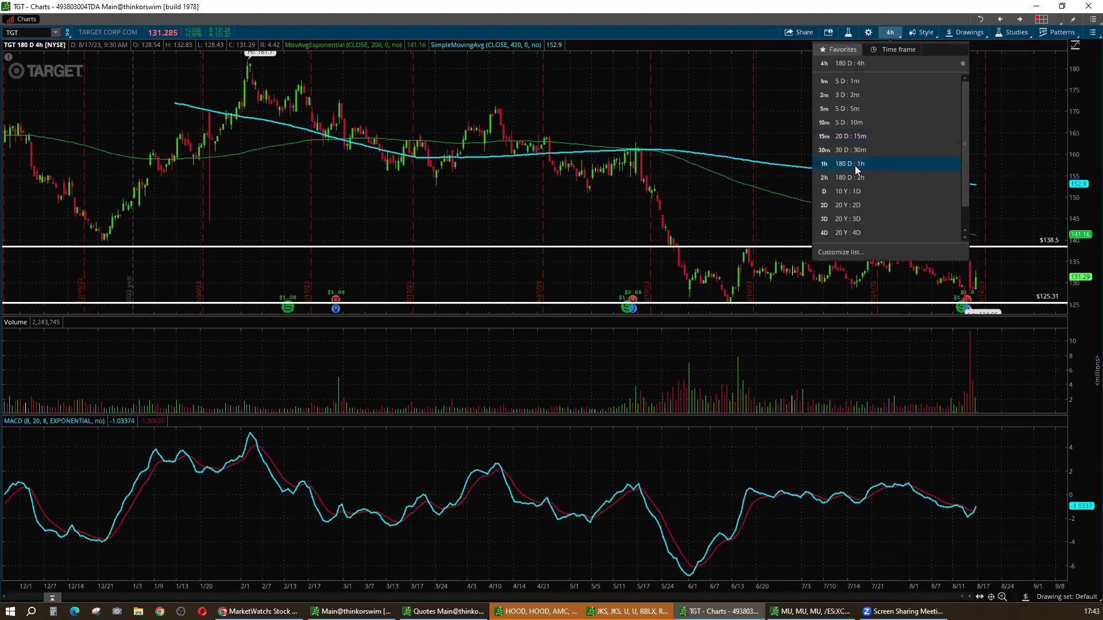
{"action": "left_click", "coordinate": [861, 191]}
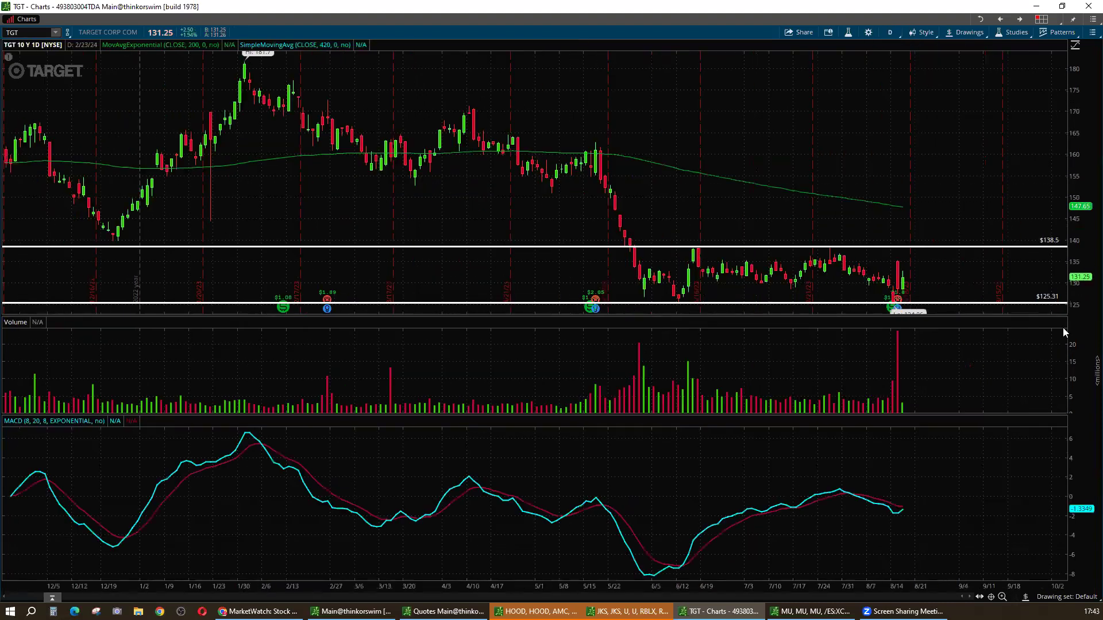
{"action": "scroll", "coordinate": [1083, 272], "scroll_direction": "down", "scroll_amount": 3}
{"action": "left_click_drag", "start_coordinate": [1080, 283], "coordinate": [1080, 284]}
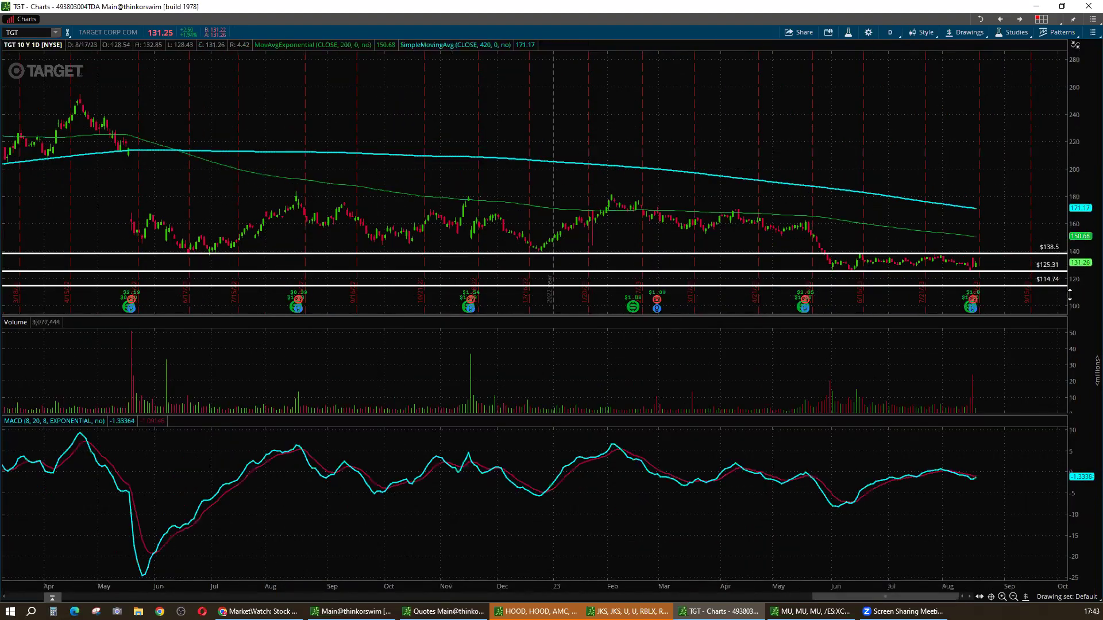
{"action": "left_click_drag", "start_coordinate": [684, 576], "coordinate": [505, 517]}
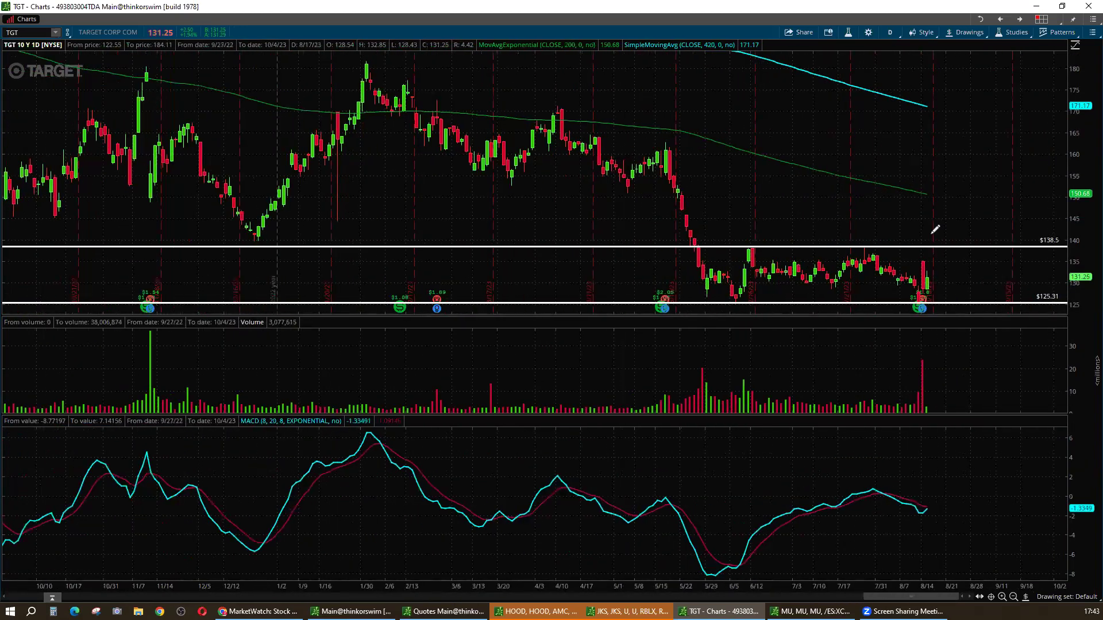
- Draw a bullish projected path with trendlines from about 129.4 to 141.56, back to 138.48 on 8/25/23, and up to 149.45 on 8/28/23
{"action": "right_click", "coordinate": [949, 275]}
{"action": "left_click", "coordinate": [947, 286]}
{"action": "left_click", "coordinate": [930, 285]}
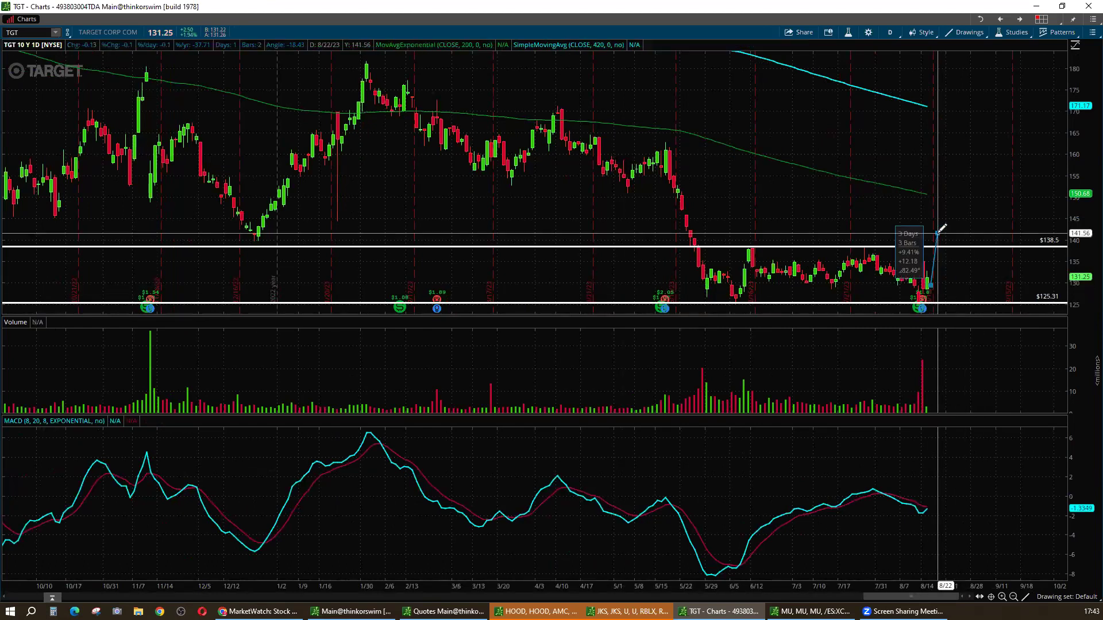
{"action": "left_click", "coordinate": [938, 233]}
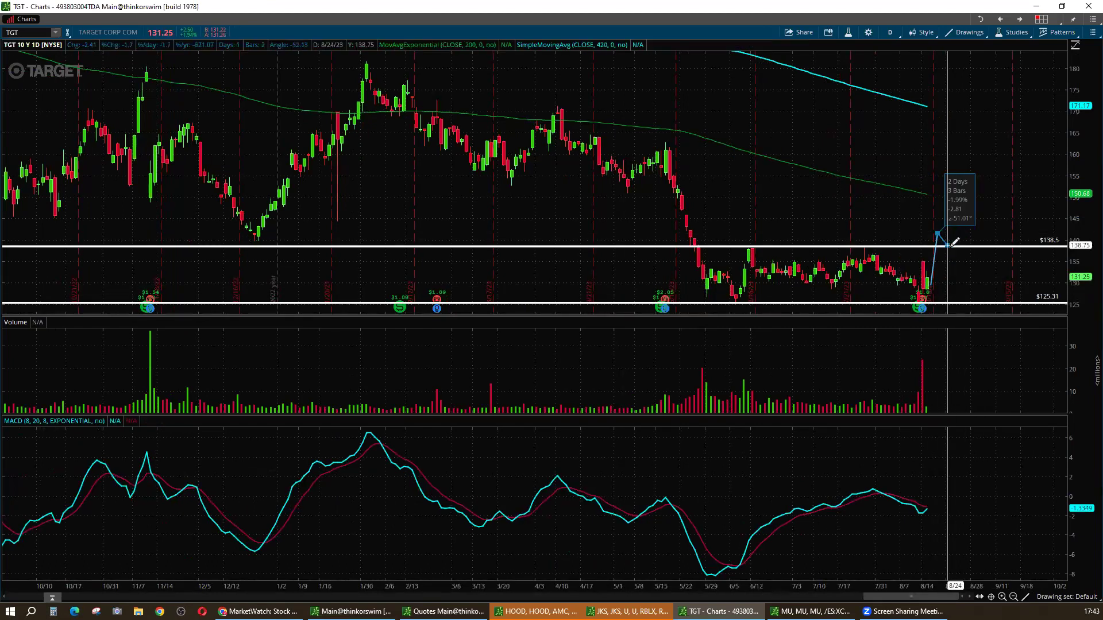
{"action": "left_click", "coordinate": [952, 245]}
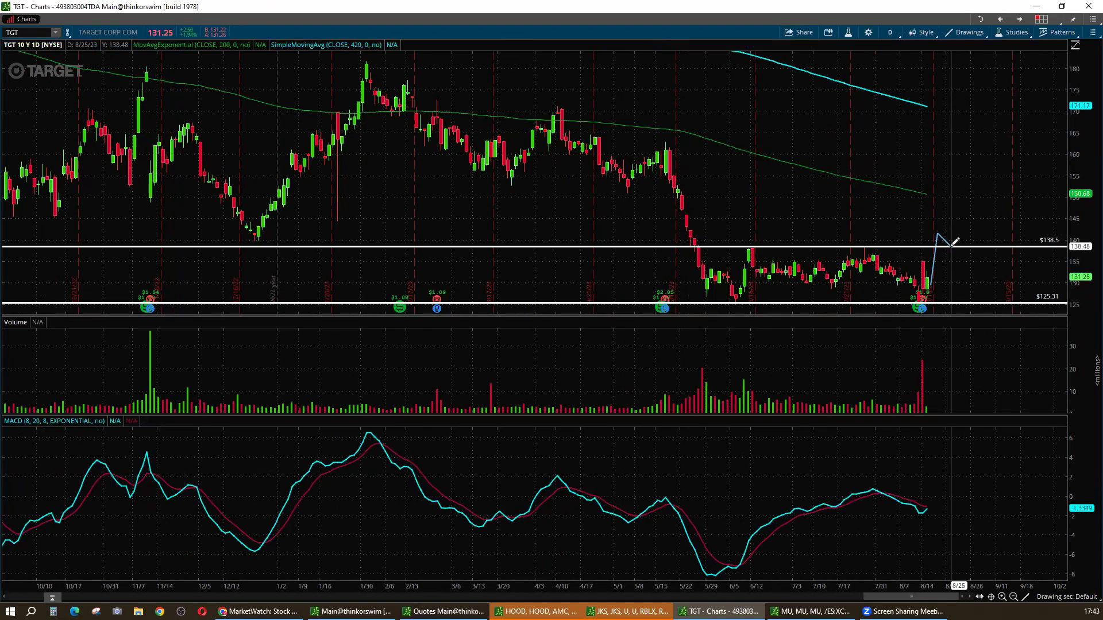
{"action": "left_click", "coordinate": [951, 246]}
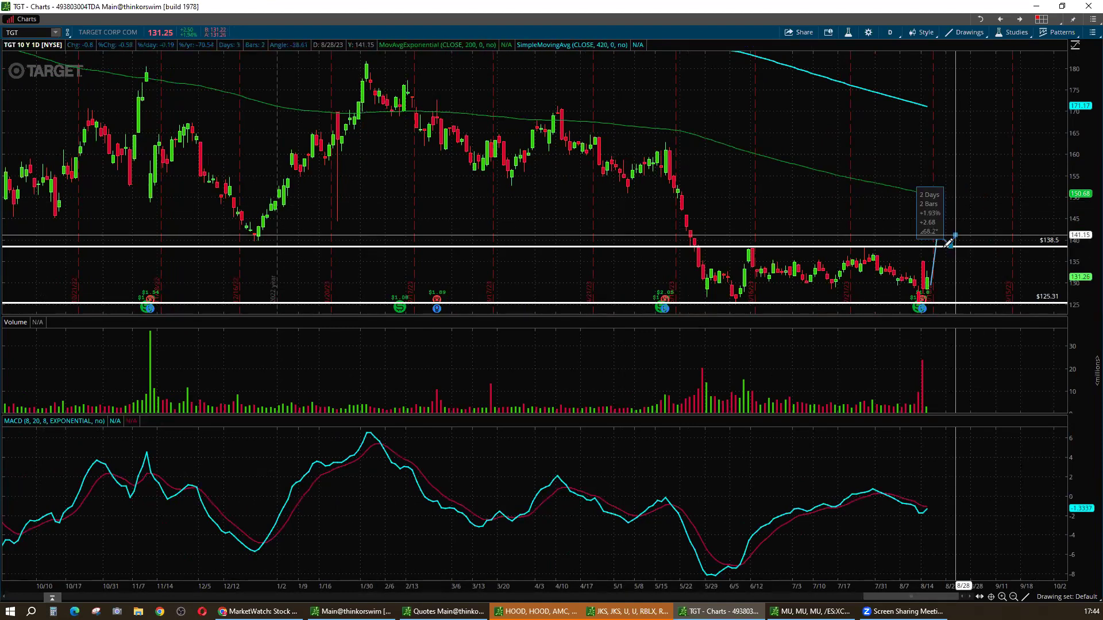
{"action": "left_click", "coordinate": [959, 198]}
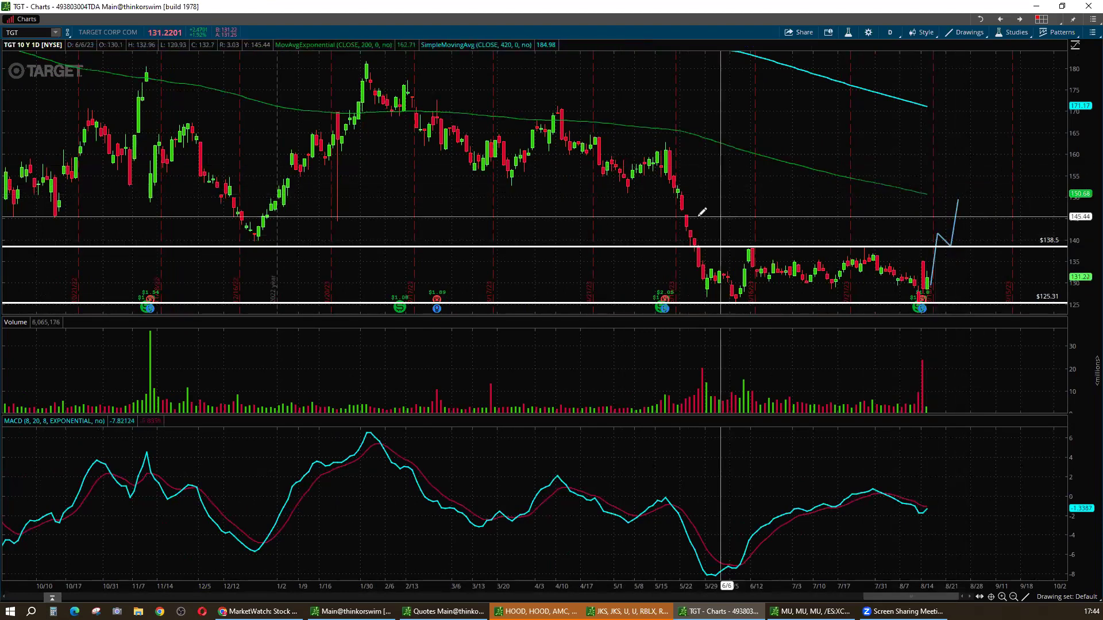
- Mark TGT price levels at 147.04 and about 145.84 from the mid-May 2023 decline
{"action": "middle_click", "coordinate": [670, 212]}
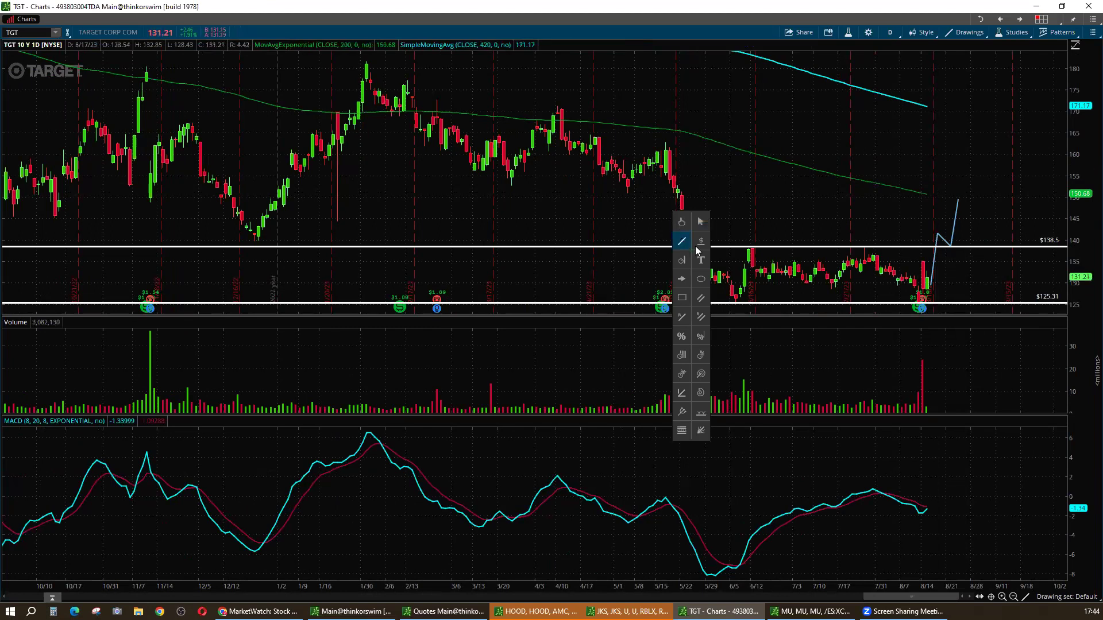
{"action": "left_click", "coordinate": [698, 242]}
{"action": "left_click", "coordinate": [662, 210]}
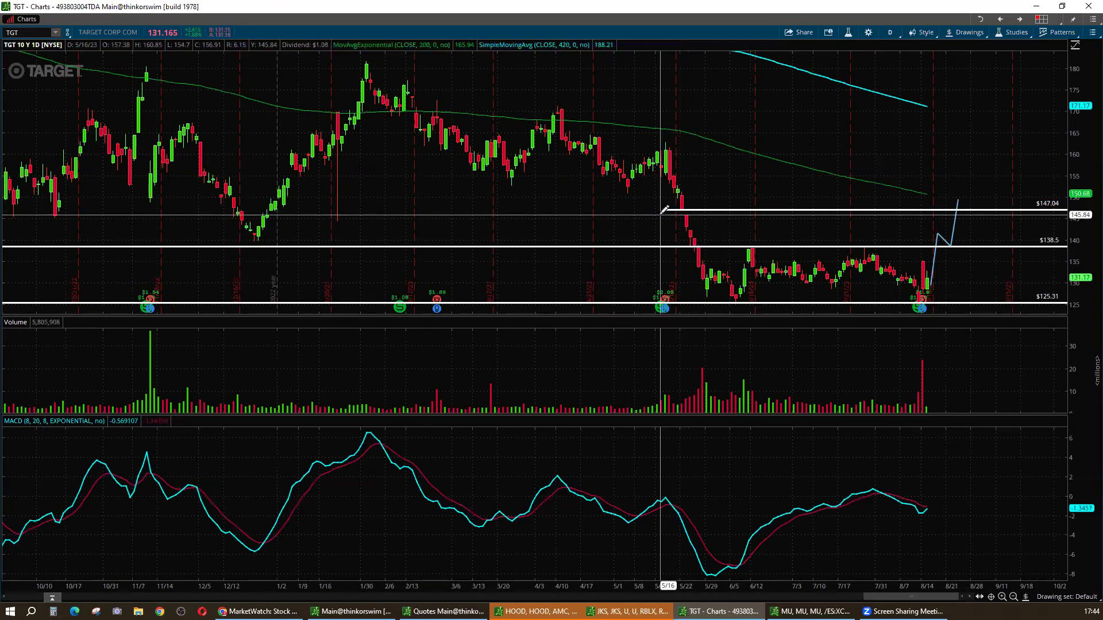
{"action": "left_click", "coordinate": [662, 213]}
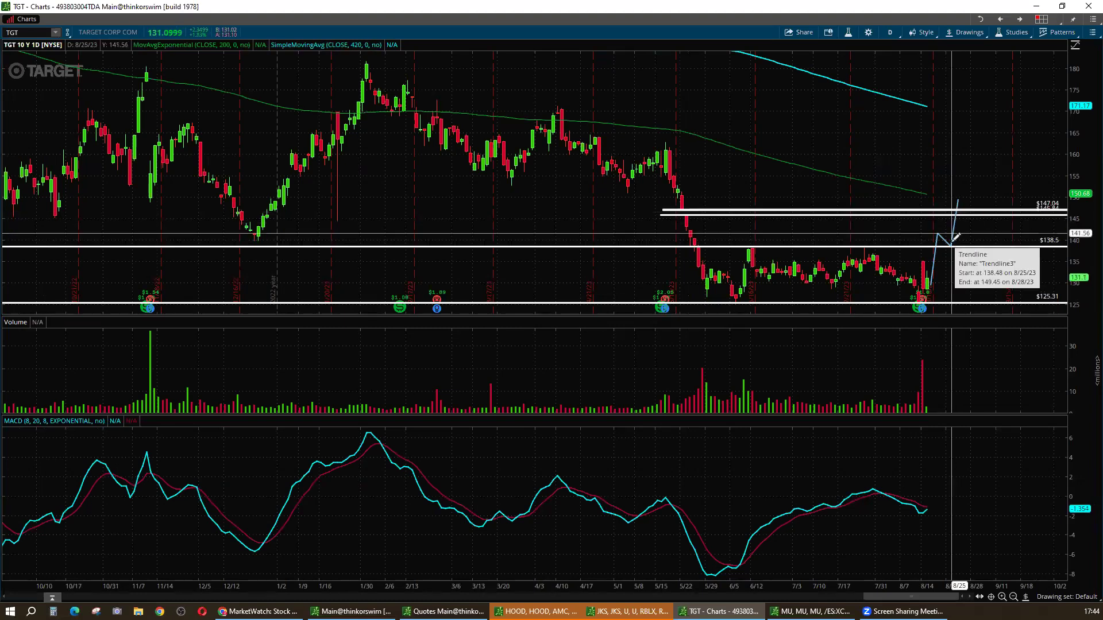
- Draw a bearish projected path with trendlines from about 127 to 122.2, back to about 124.9, and down to about 119.27 on 8/28/23
{"action": "left_click_drag", "start_coordinate": [1080, 244], "coordinate": [1085, 322]}
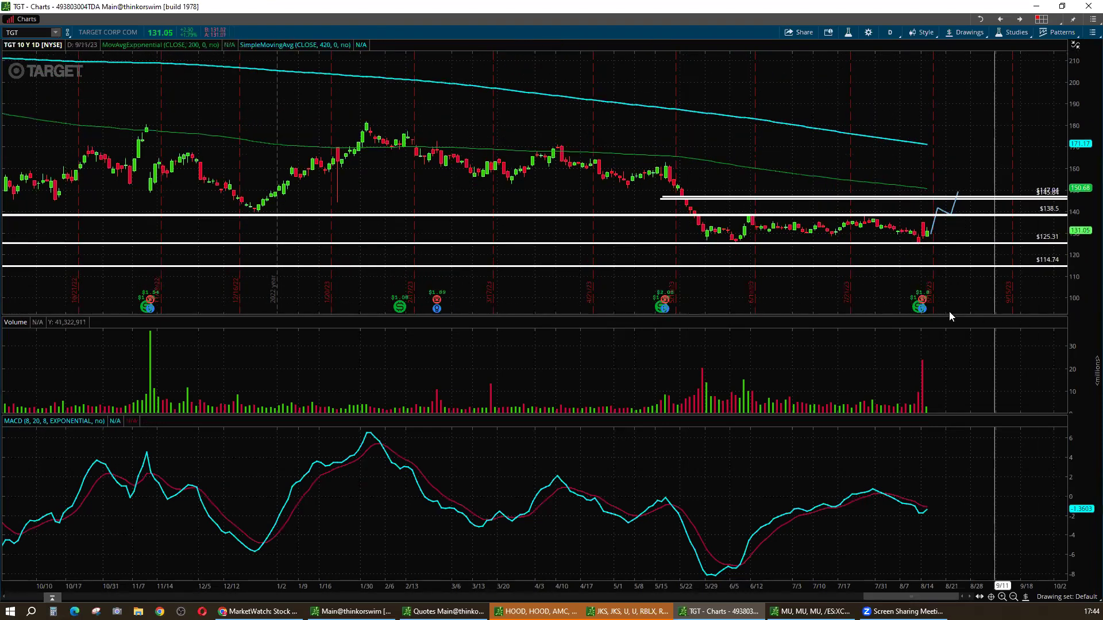
{"action": "right_click", "coordinate": [960, 292]}
{"action": "left_click", "coordinate": [971, 323]}
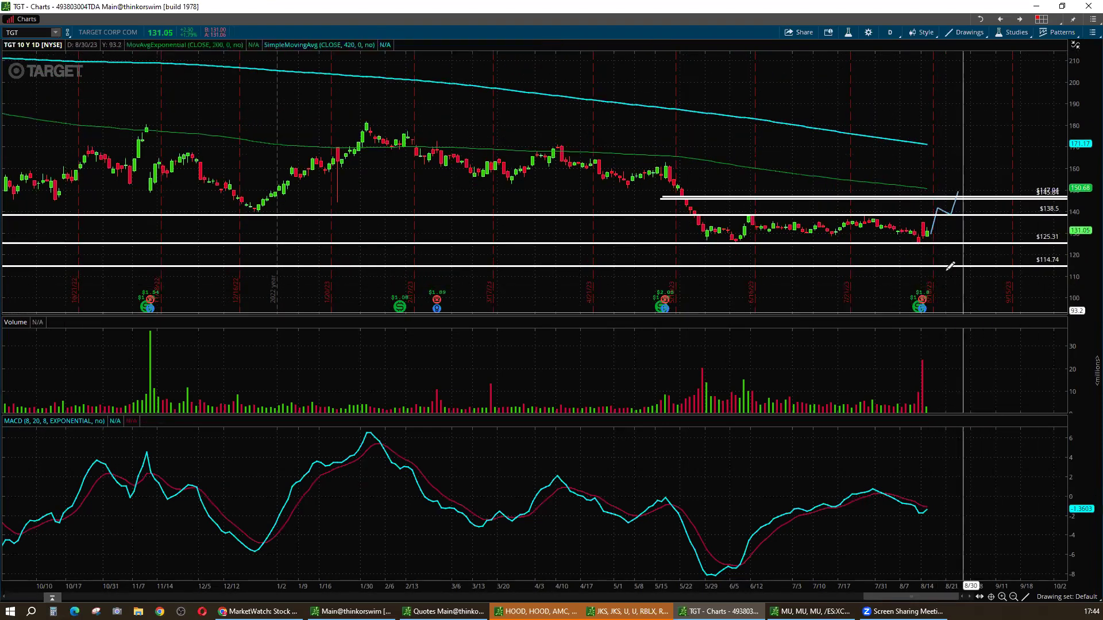
{"action": "left_click", "coordinate": [940, 236]}
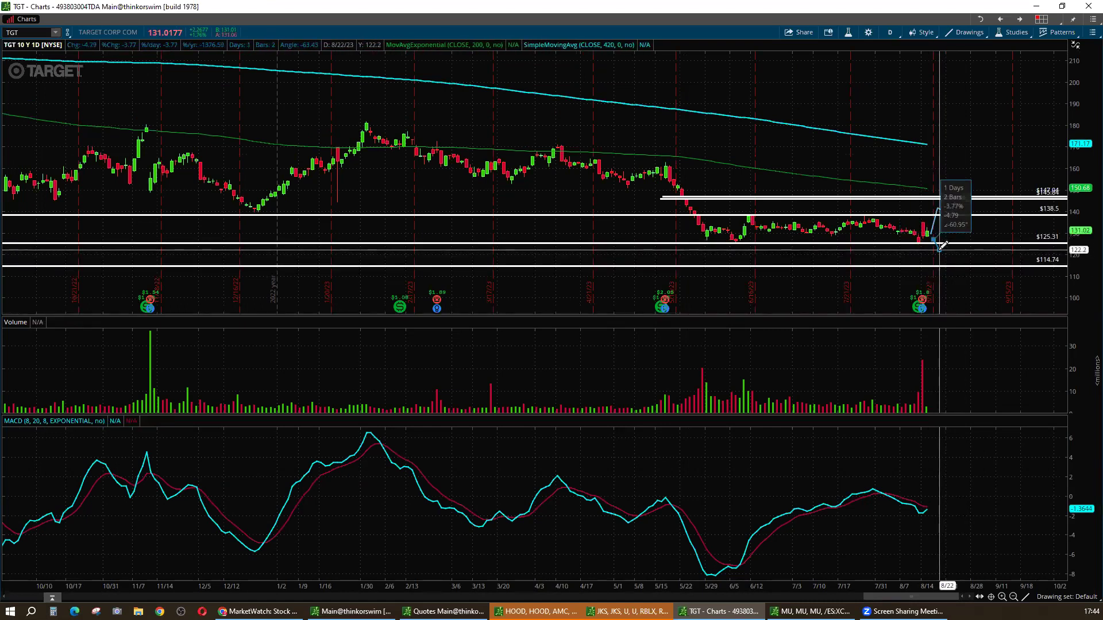
{"action": "left_click", "coordinate": [939, 250]}
{"action": "left_click", "coordinate": [952, 244]}
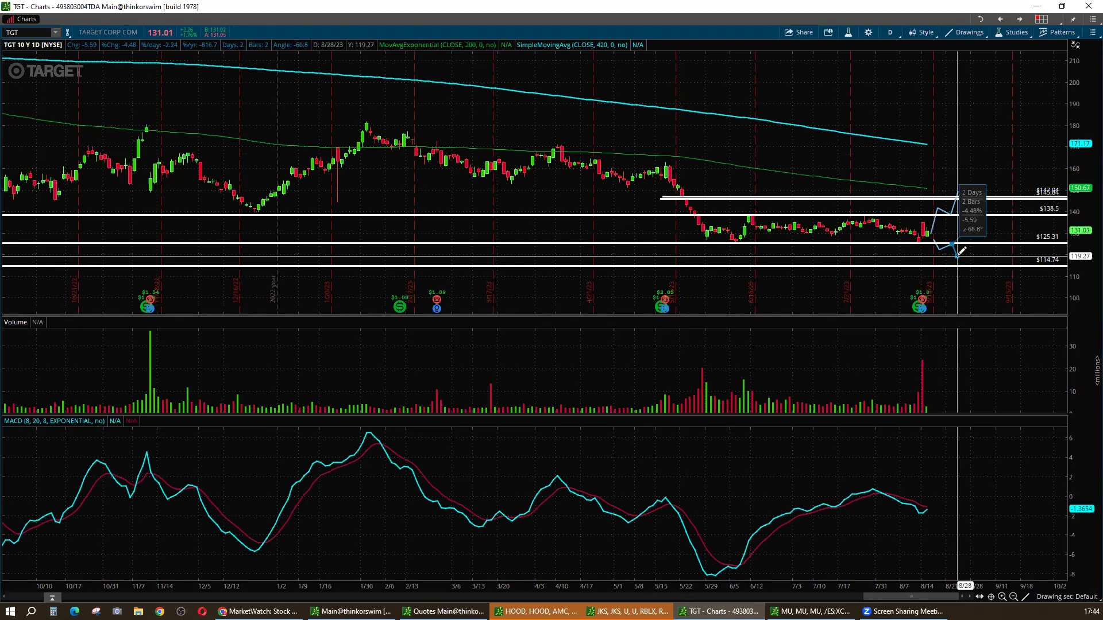
{"action": "left_click", "coordinate": [957, 256]}
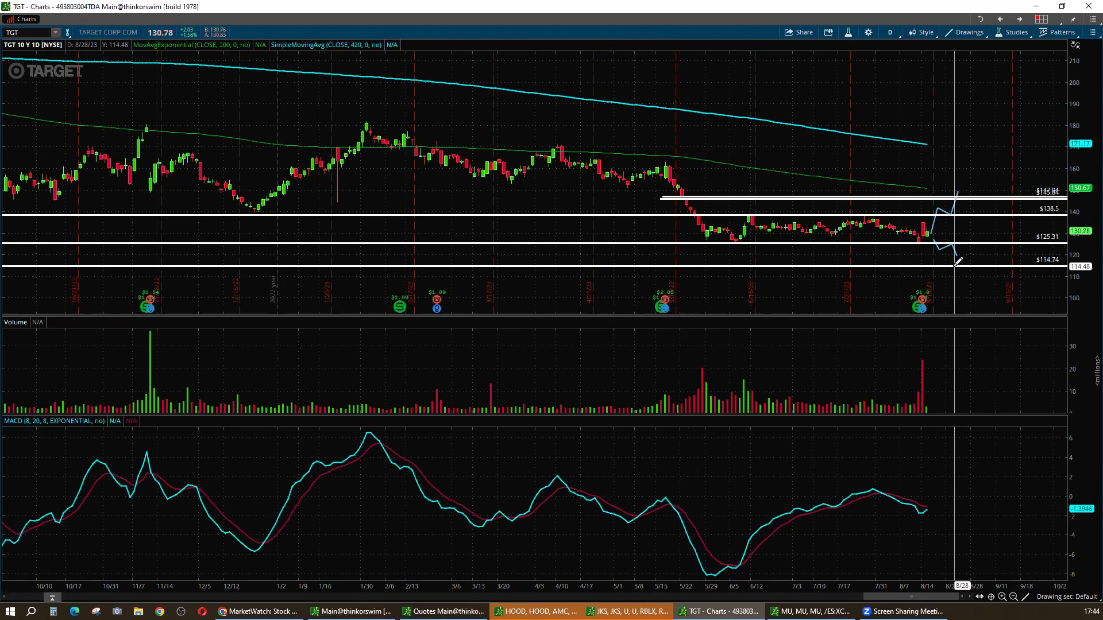
- Review TGT's multi-year daily history, then switch to the 20-year weekly chart and compare price with the marked levels and moving averages
{"action": "scroll", "coordinate": [1086, 546], "scroll_direction": "down", "scroll_amount": 2}
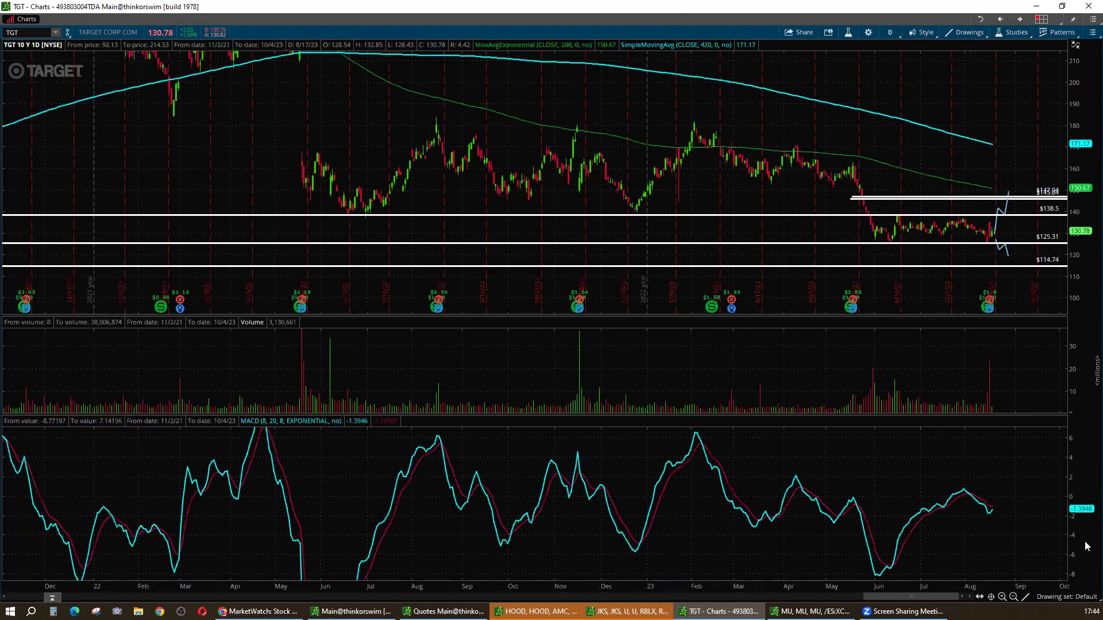
{"action": "scroll", "coordinate": [1086, 572], "scroll_direction": "down", "scroll_amount": 3}
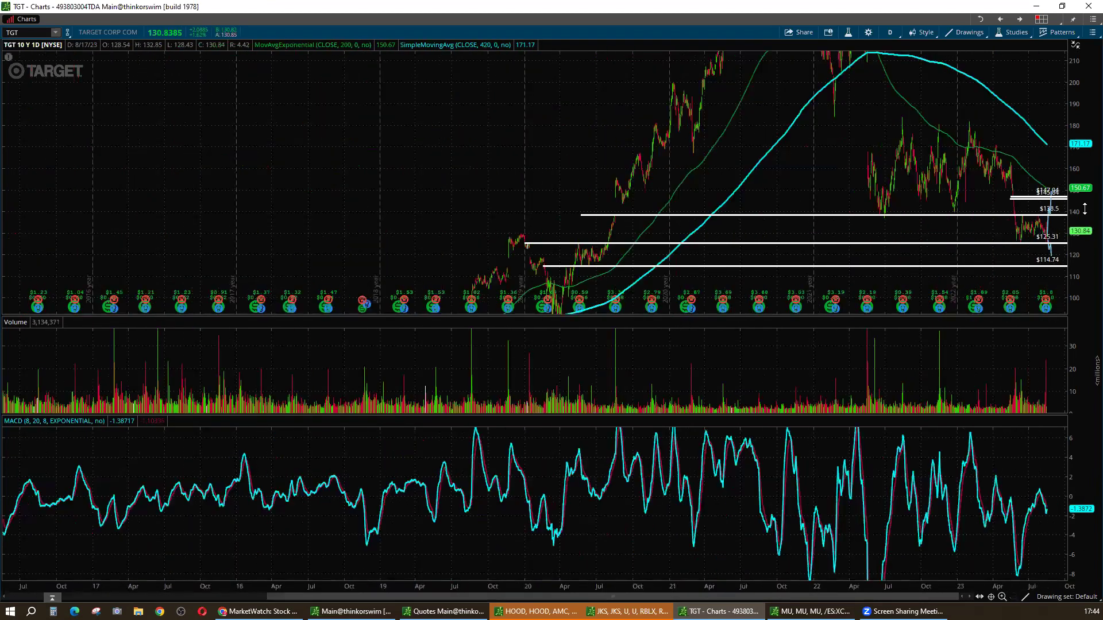
{"action": "left_click", "coordinate": [890, 33]}
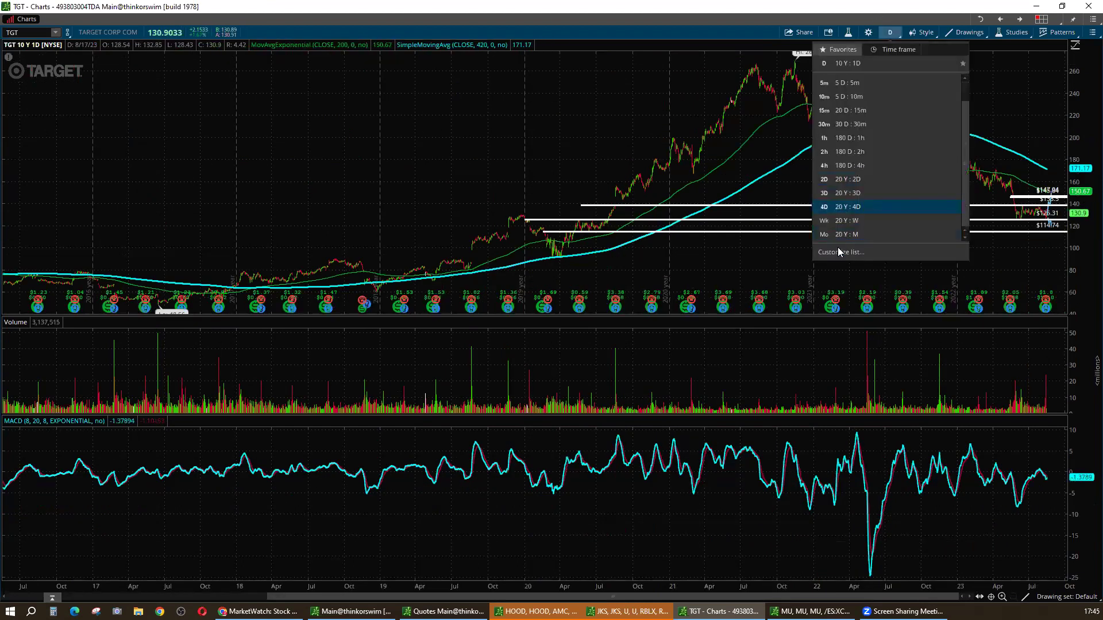
{"action": "left_click", "coordinate": [854, 220]}
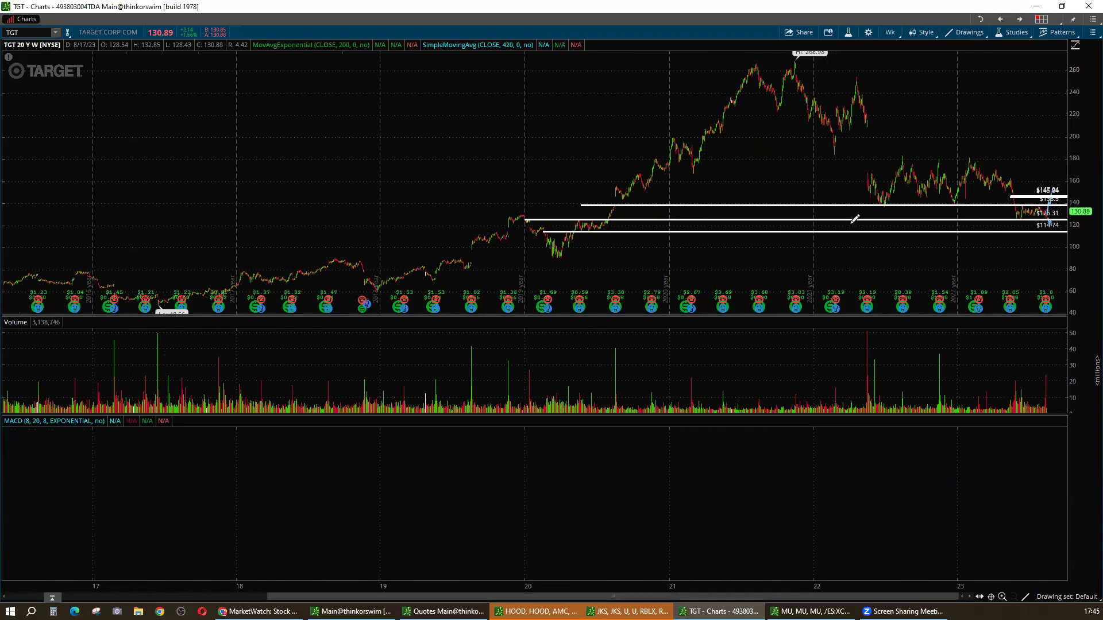
{"action": "left_click_drag", "start_coordinate": [1086, 299], "coordinate": [741, 298]}
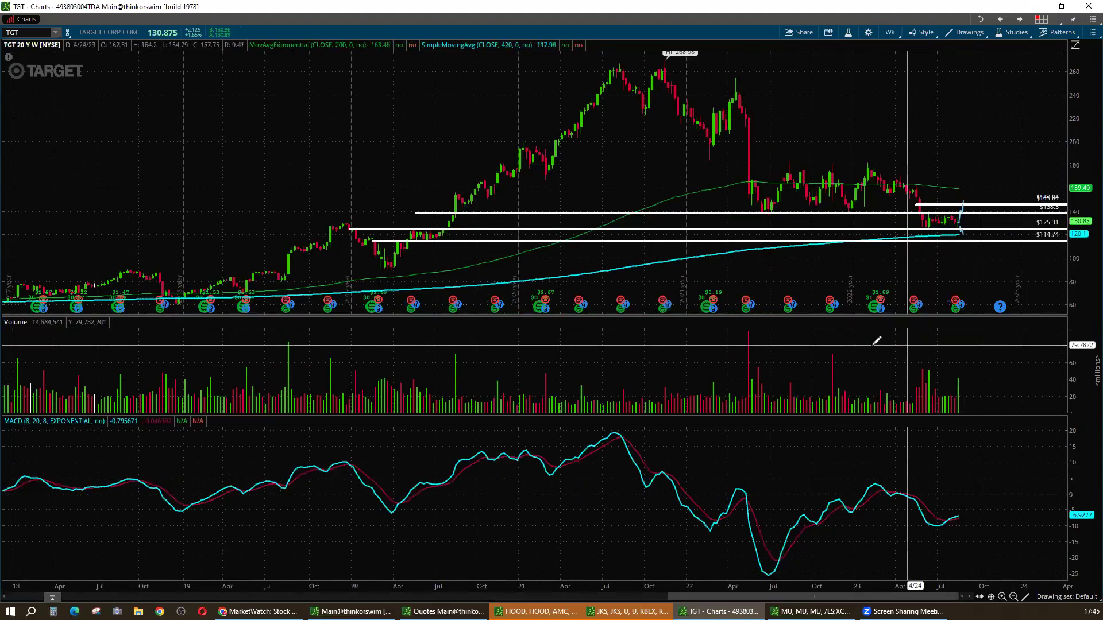
{"action": "left_click_drag", "start_coordinate": [240, 586], "coordinate": [284, 585]}
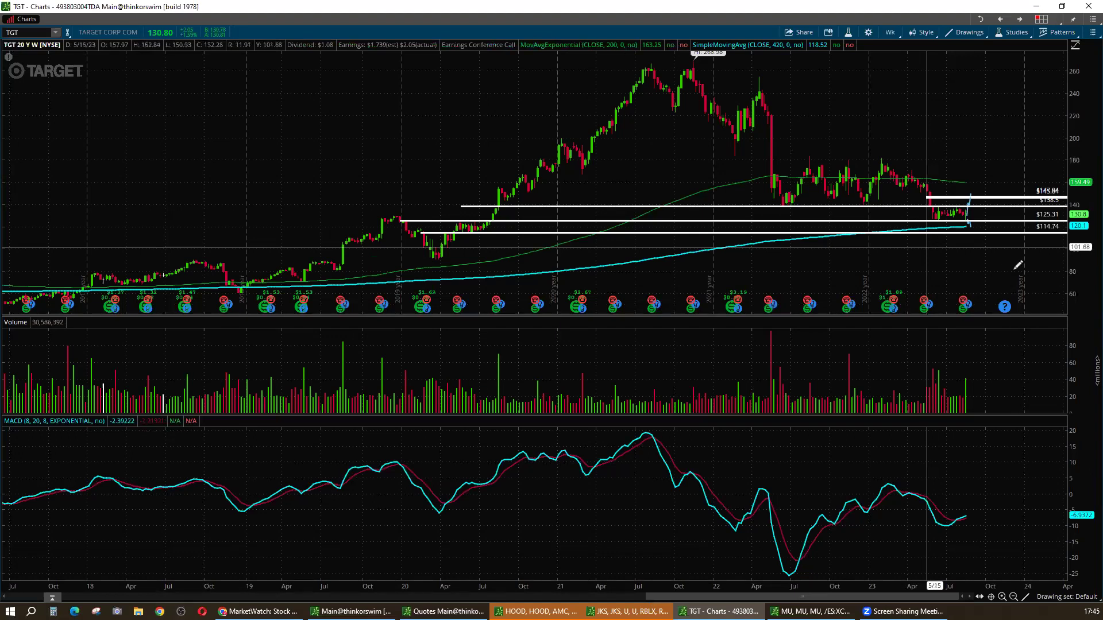
- Load the TRKA chart and set its time frame to 180 days with 1-hour bars
{"action": "left_click", "coordinate": [36, 33]}
{"action": "type", "text": "TRKA"}
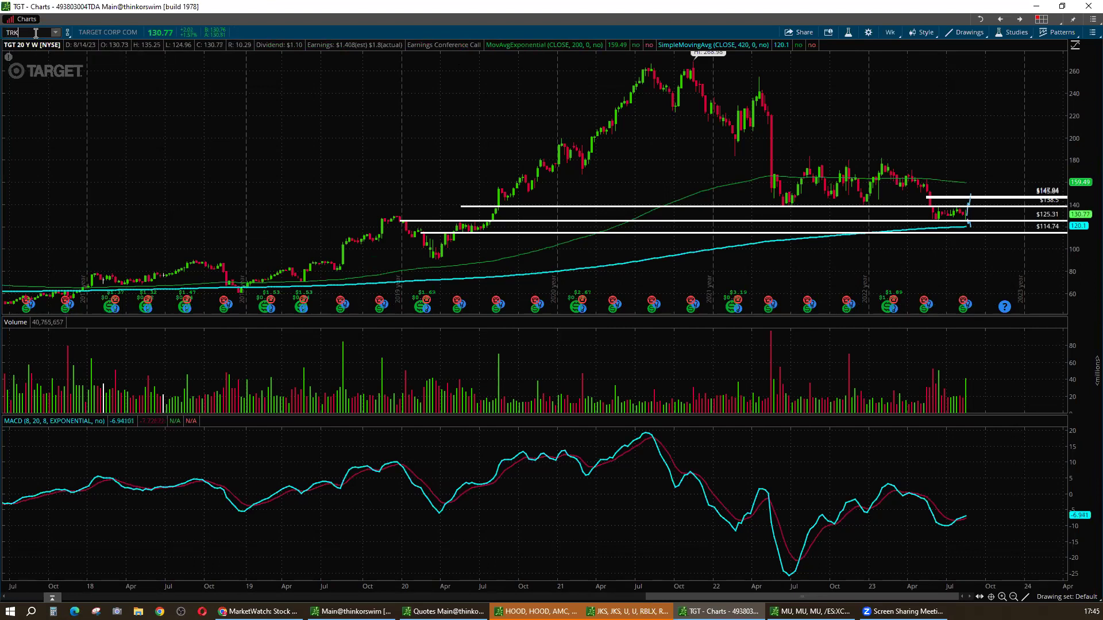
{"action": "key", "text": "Return"}
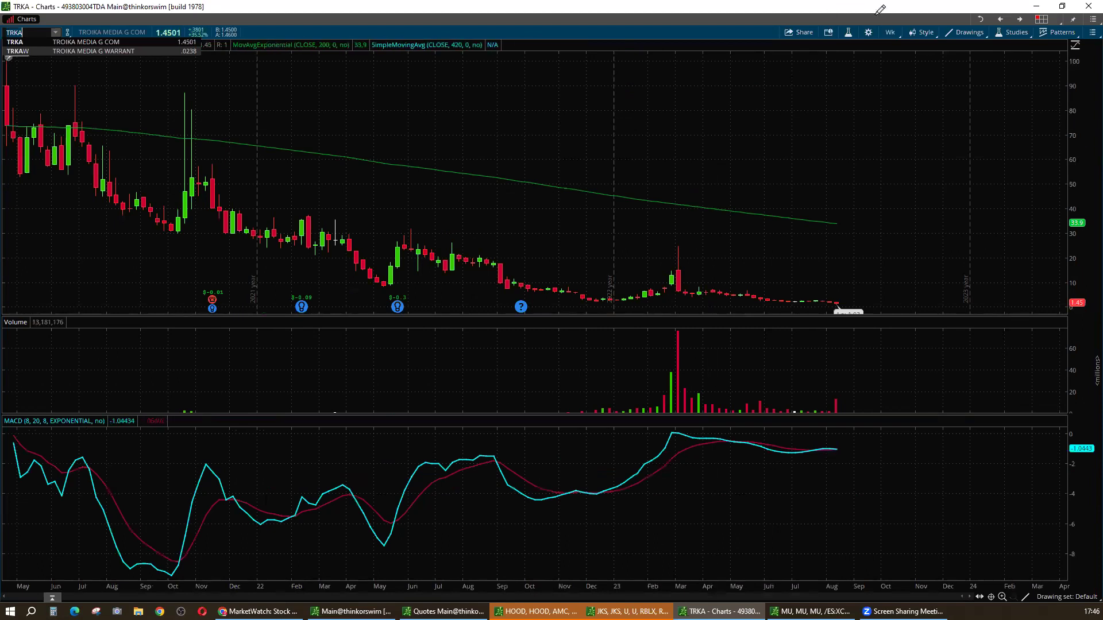
{"action": "left_click", "coordinate": [888, 36]}
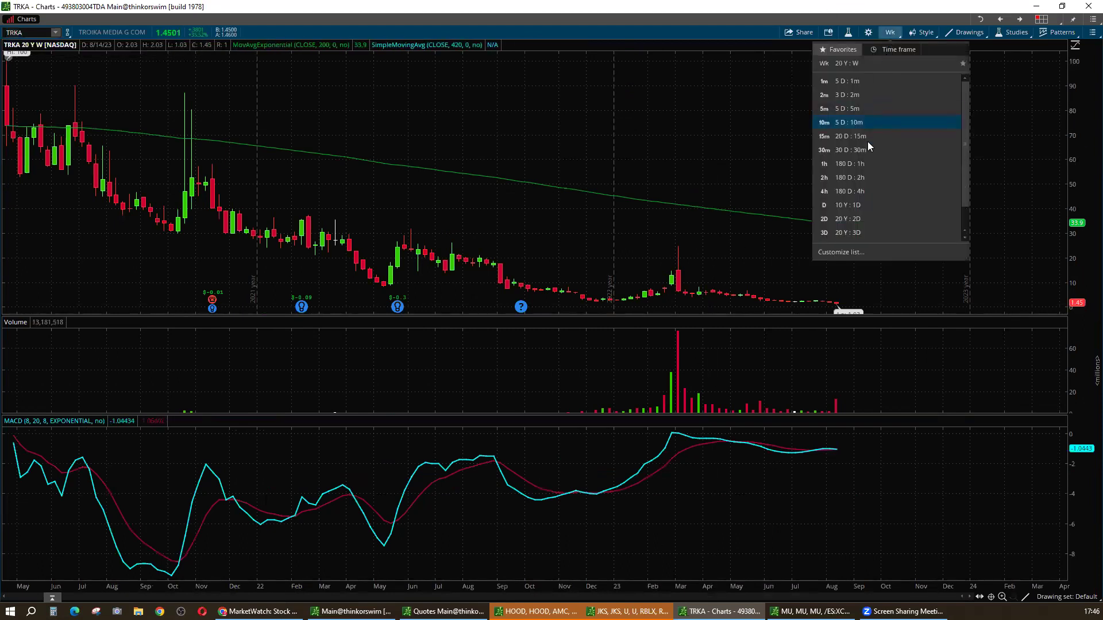
{"action": "left_click", "coordinate": [861, 163]}
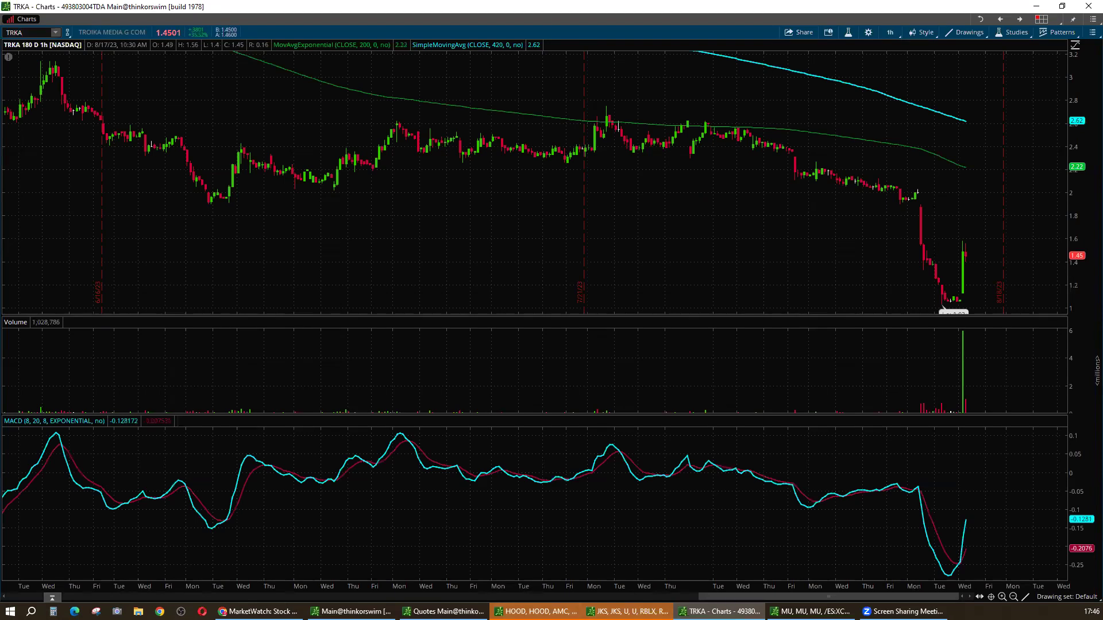
- Examine TRKA's hourly price action since late January 2023 against its moving averages, then inspect the latest bars
{"action": "scroll", "coordinate": [942, 309], "scroll_direction": "down", "scroll_amount": 3}
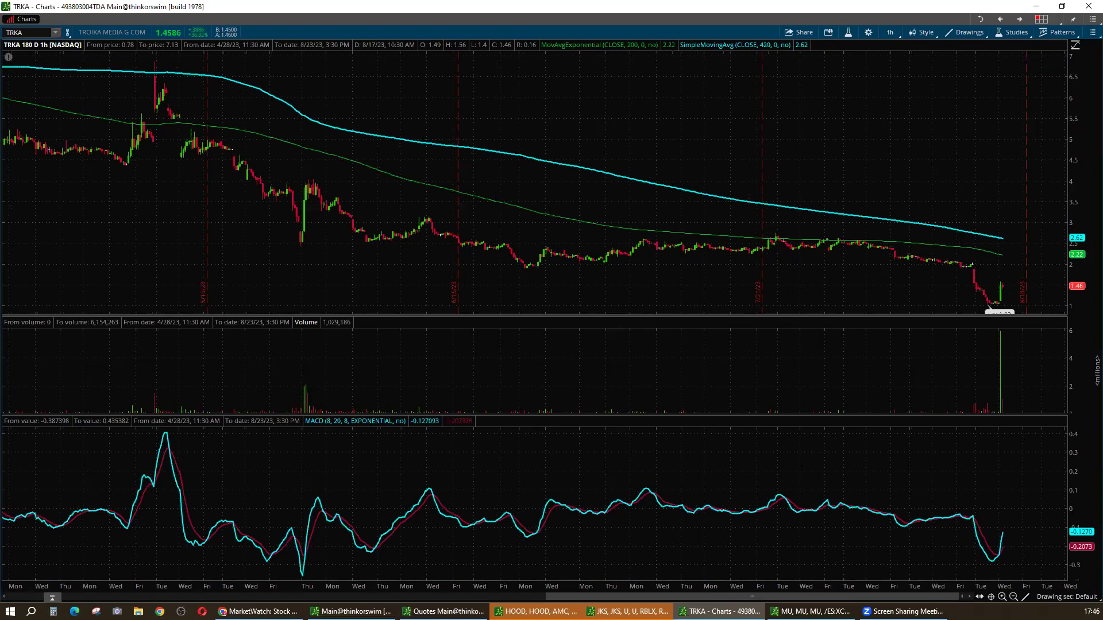
{"action": "scroll", "coordinate": [377, 251], "scroll_direction": "down", "scroll_amount": 2}
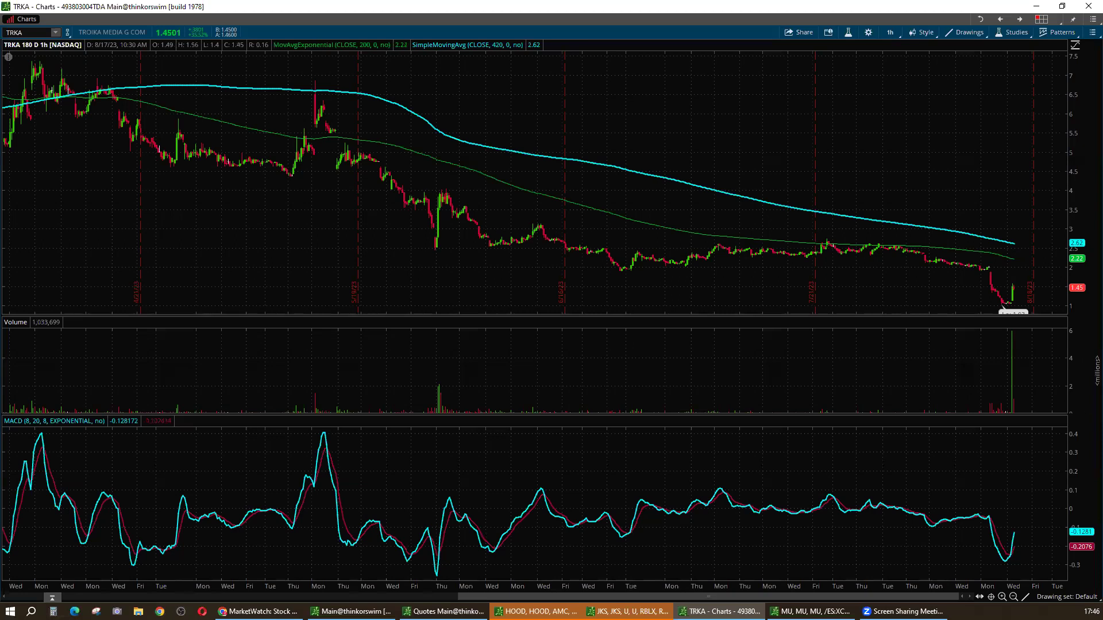
{"action": "scroll", "coordinate": [903, 212], "scroll_direction": "down", "scroll_amount": 5}
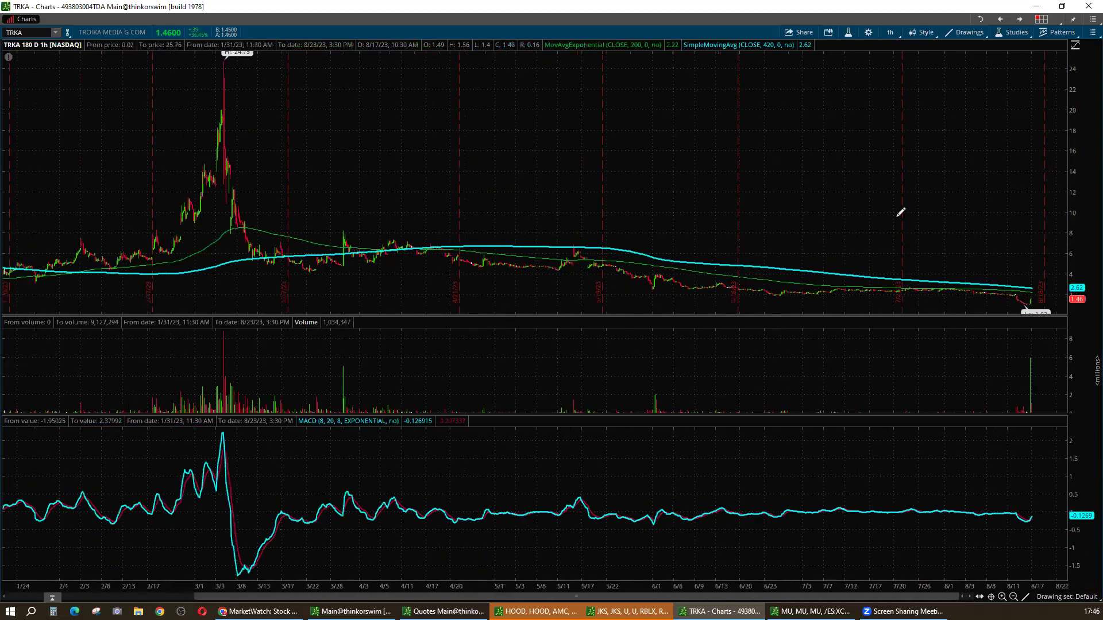
{"action": "scroll", "coordinate": [844, 226], "scroll_direction": "up", "scroll_amount": 5}
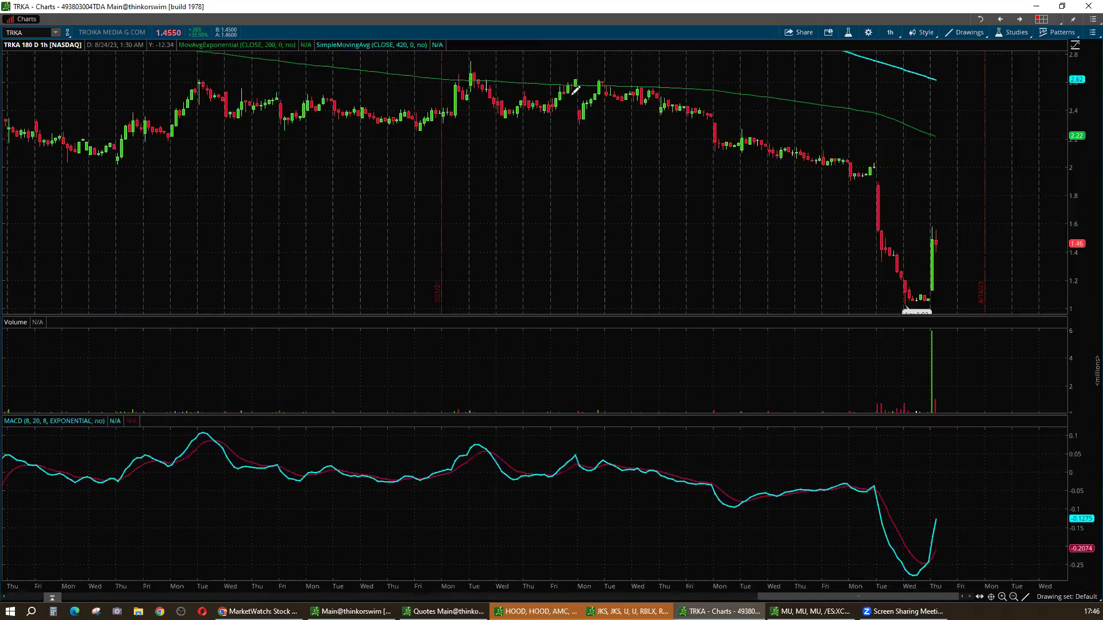
- Switch the TRKA chart to the 5-day, 1-minute time frame
{"action": "left_click", "coordinate": [888, 33]}
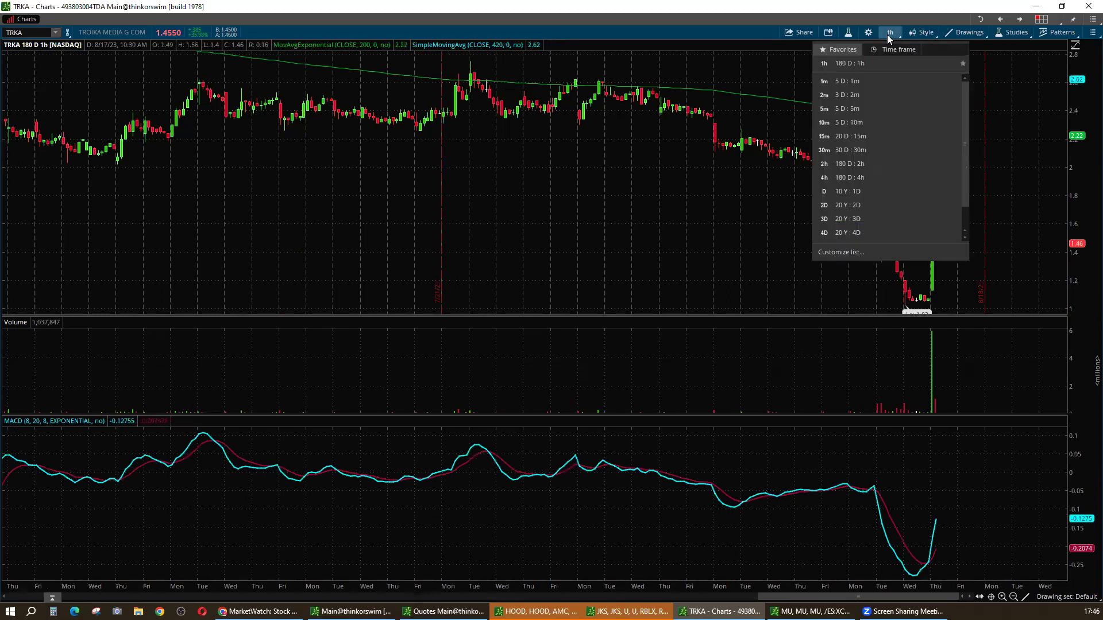
{"action": "left_click", "coordinate": [878, 85]}
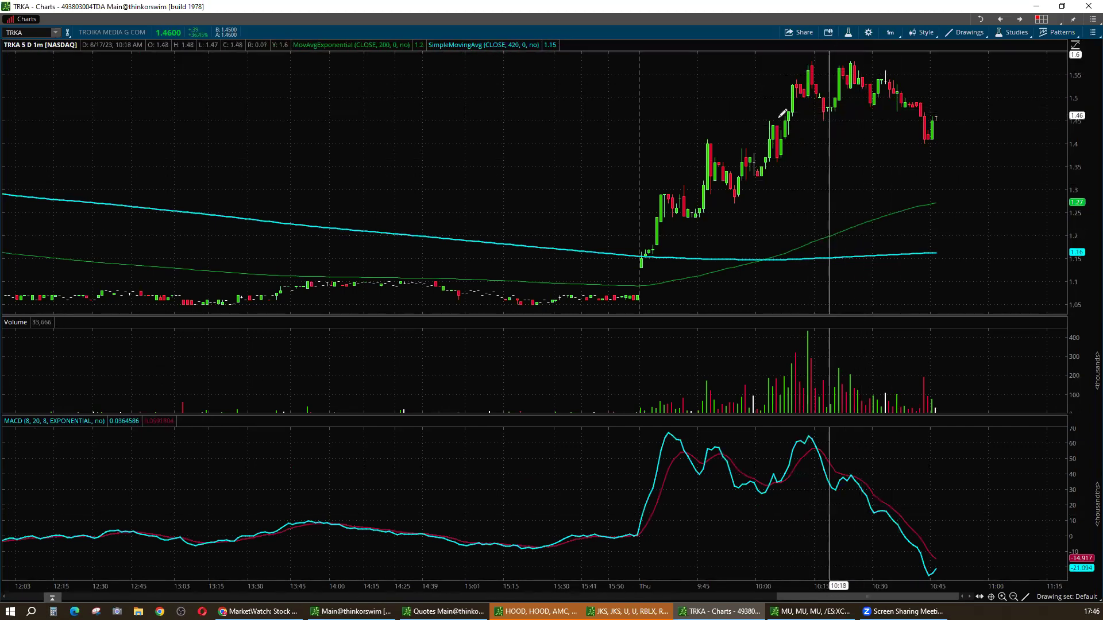
- Load the /NQ futures chart and set its time frame to 180 days with 4-hour bars
{"action": "left_click", "coordinate": [35, 35]}
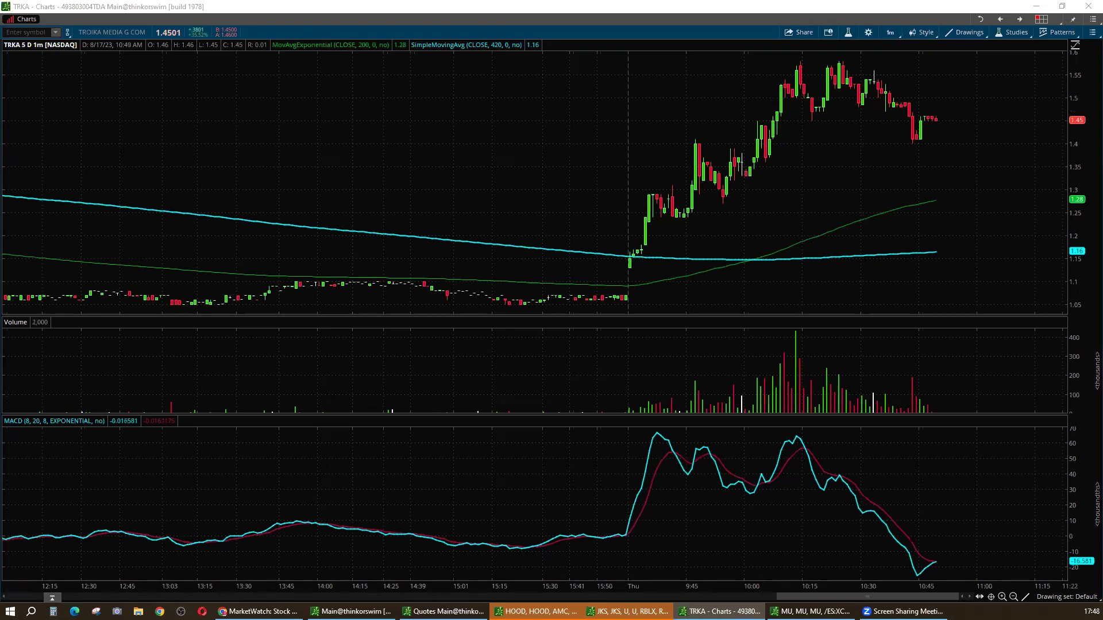
{"action": "left_click", "coordinate": [44, 33]}
{"action": "type", "text": "/NQ"}
{"action": "key", "text": "Return"}
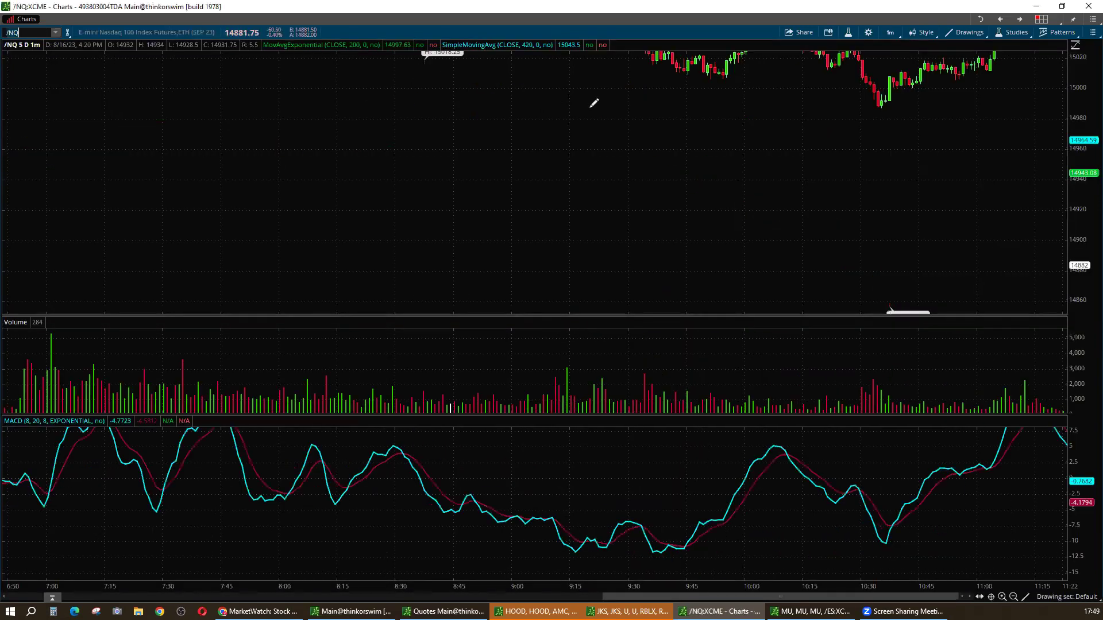
{"action": "left_click", "coordinate": [891, 31]}
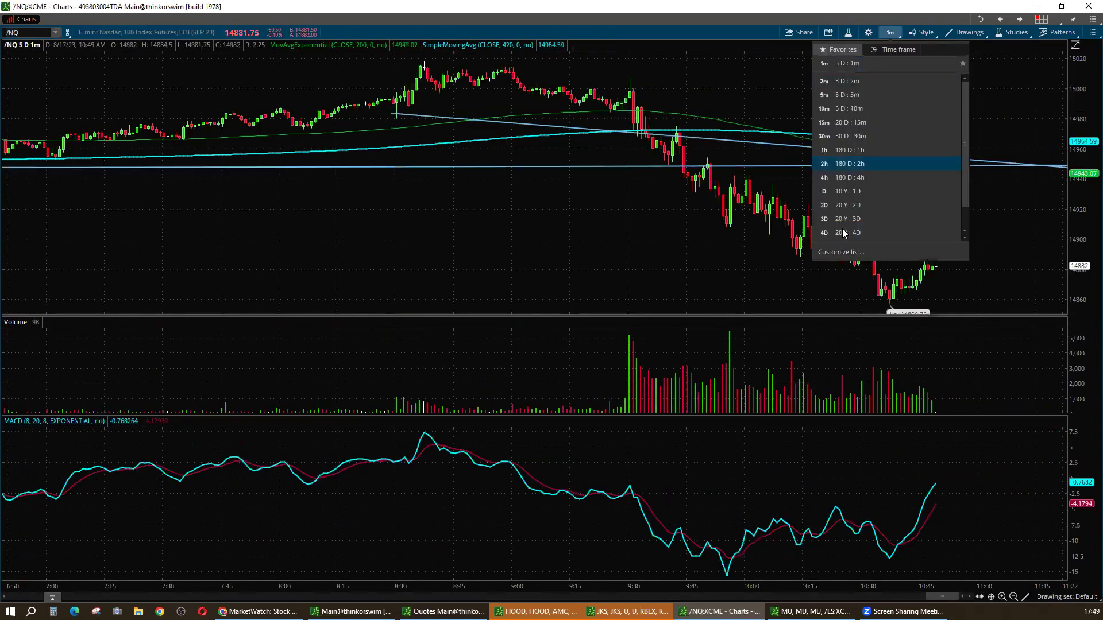
{"action": "left_click", "coordinate": [868, 178]}
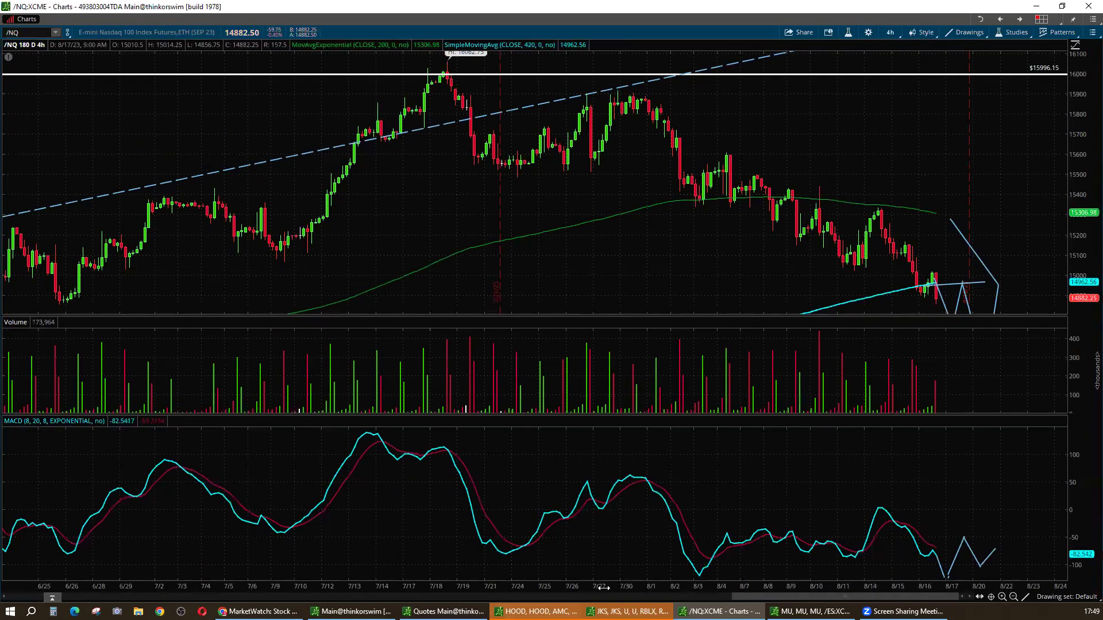
- Examine /NQ's recent 4-hour price action and projected paths against the marked 14734.23 and 14565.71 levels and the moving averages
{"action": "scroll", "coordinate": [993, 568], "scroll_direction": "down", "scroll_amount": 1}
{"action": "scroll", "coordinate": [993, 568], "scroll_direction": "down", "scroll_amount": 3}
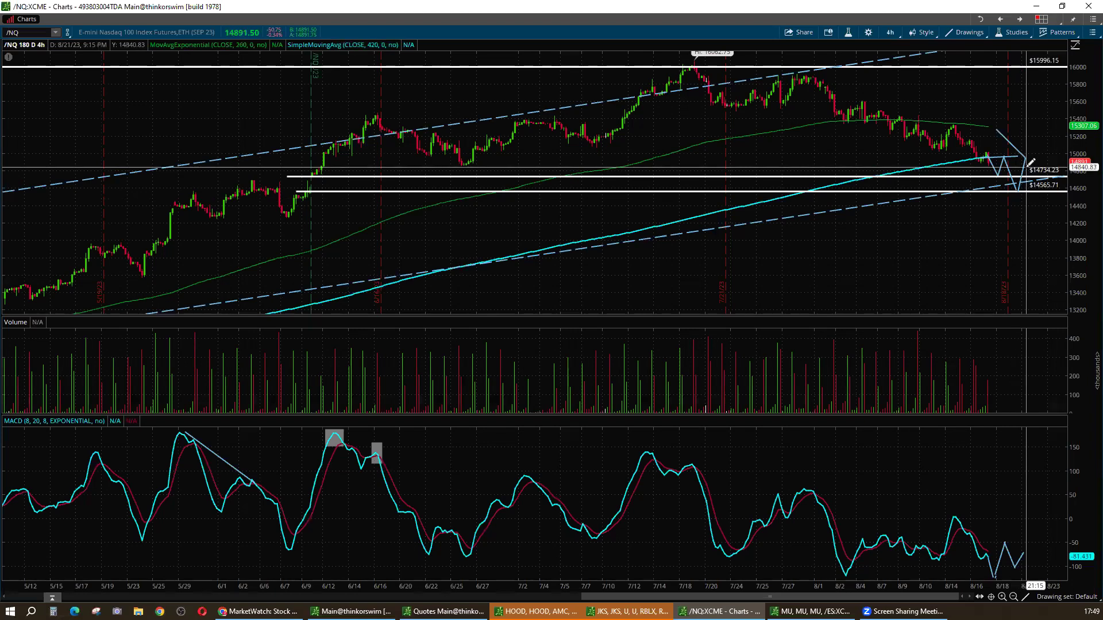
{"action": "mouse_move", "coordinate": [1030, 163]}
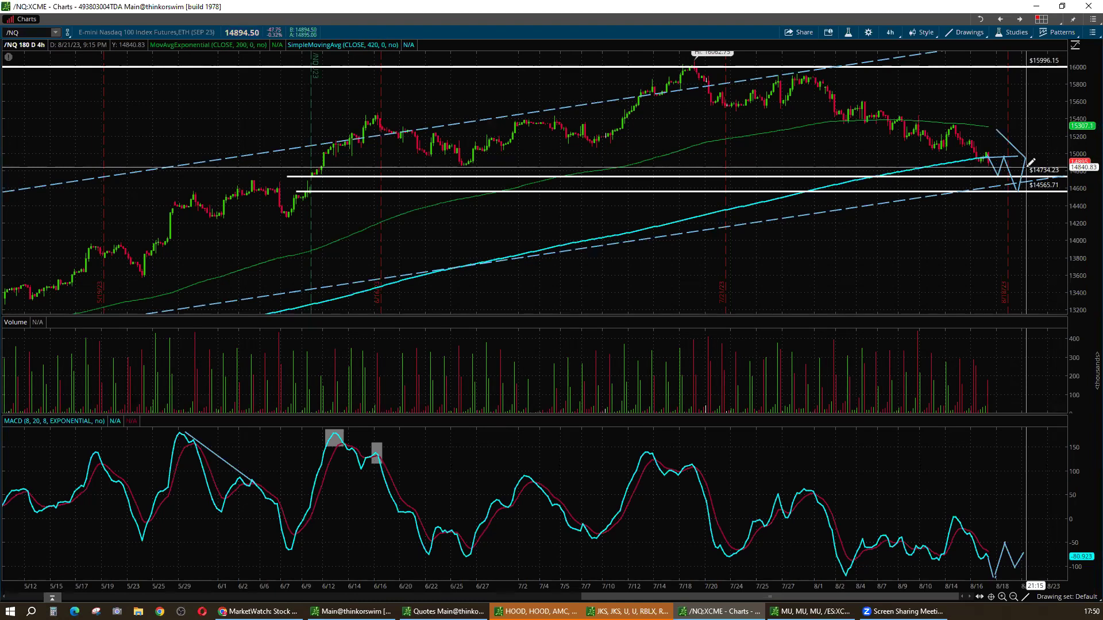
{"action": "scroll", "coordinate": [993, 256], "scroll_direction": "up", "scroll_amount": 5}
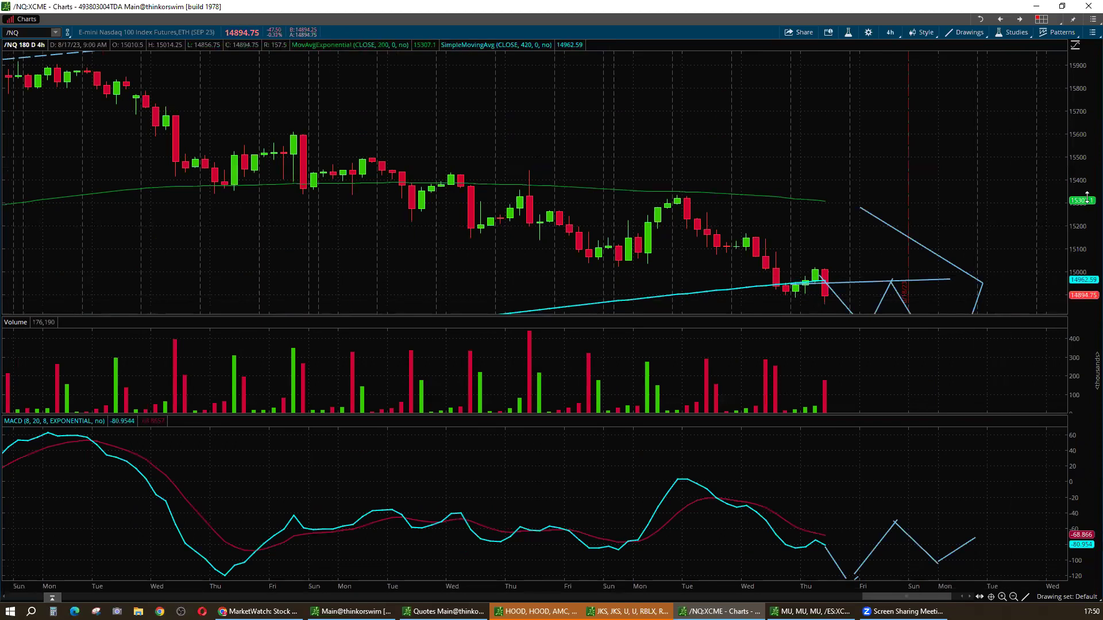
{"action": "left_click_drag", "start_coordinate": [1083, 206], "coordinate": [1080, 263]}
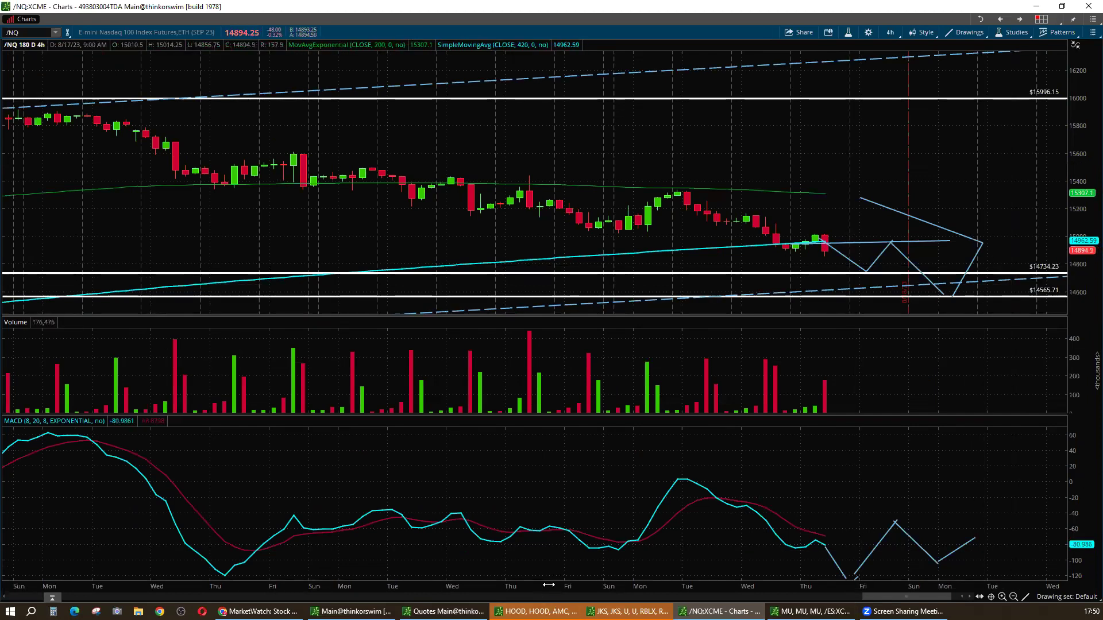
{"action": "left_click_drag", "start_coordinate": [790, 586], "coordinate": [764, 586]}
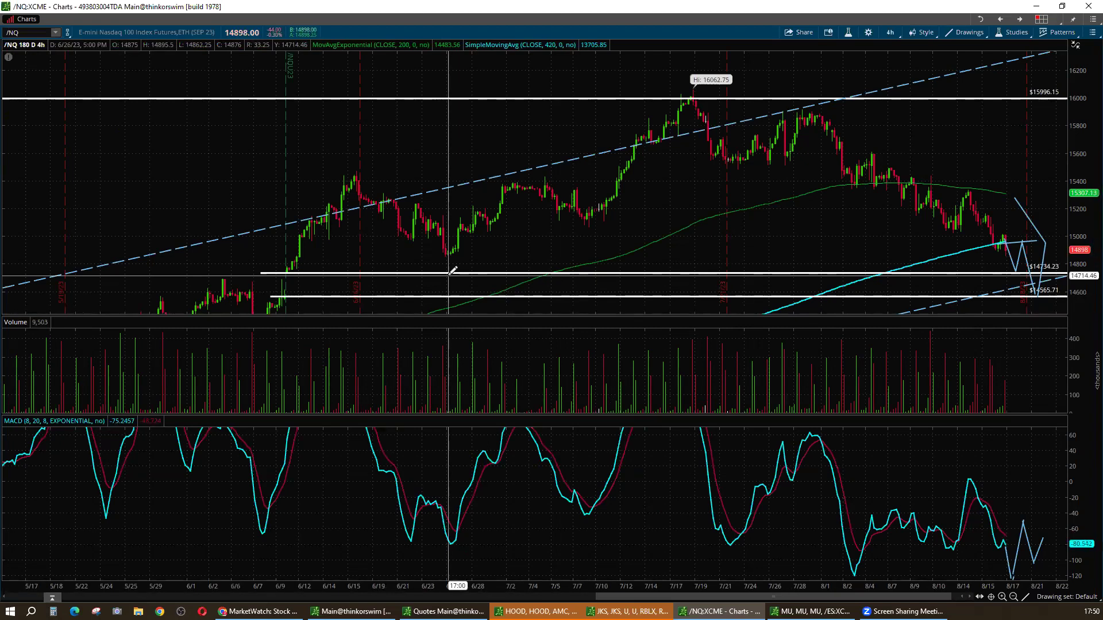
- Load the TGT 4-hour chart and compress its price scale to show both projected paths and the marked levels
{"action": "left_click", "coordinate": [21, 31]}
{"action": "type", "text": "TGT"}
{"action": "key", "text": "Return"}
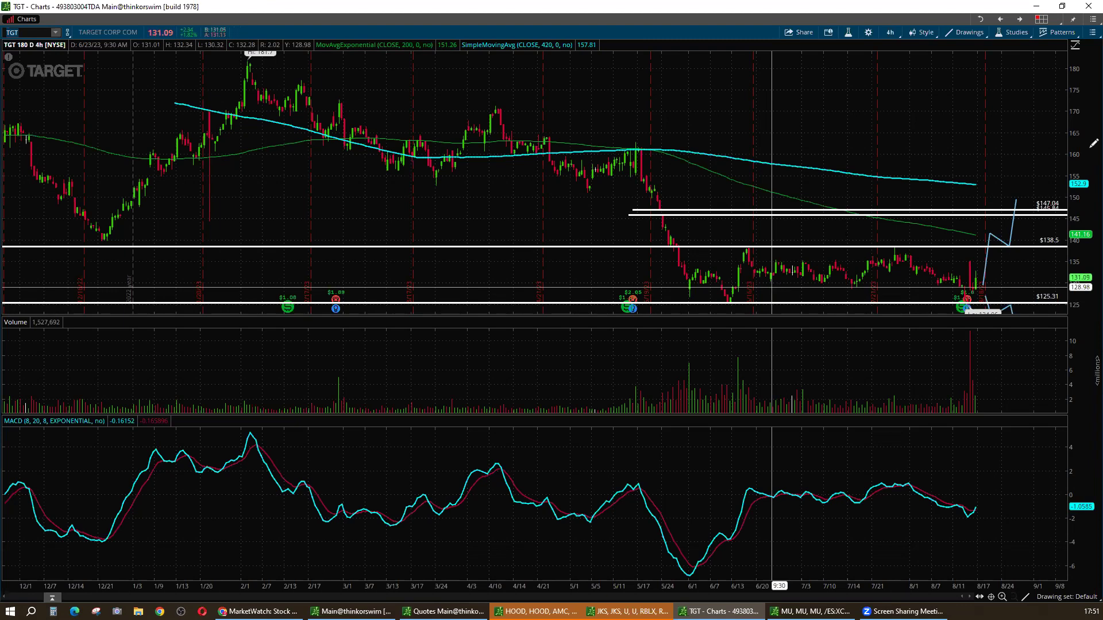
{"action": "left_click_drag", "start_coordinate": [1078, 222], "coordinate": [1078, 262]}
{"action": "left_click_drag", "start_coordinate": [998, 268], "coordinate": [1016, 226]}
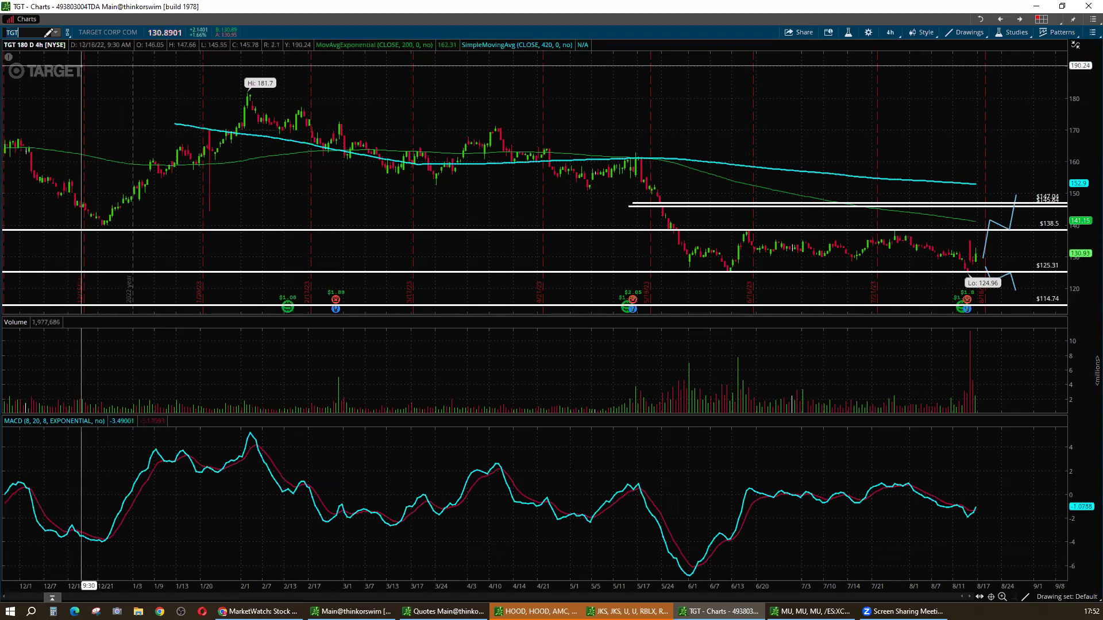
- Load the INPX chart and set its time frame to 5 days with 1-minute bars
{"action": "left_click", "coordinate": [39, 34]}
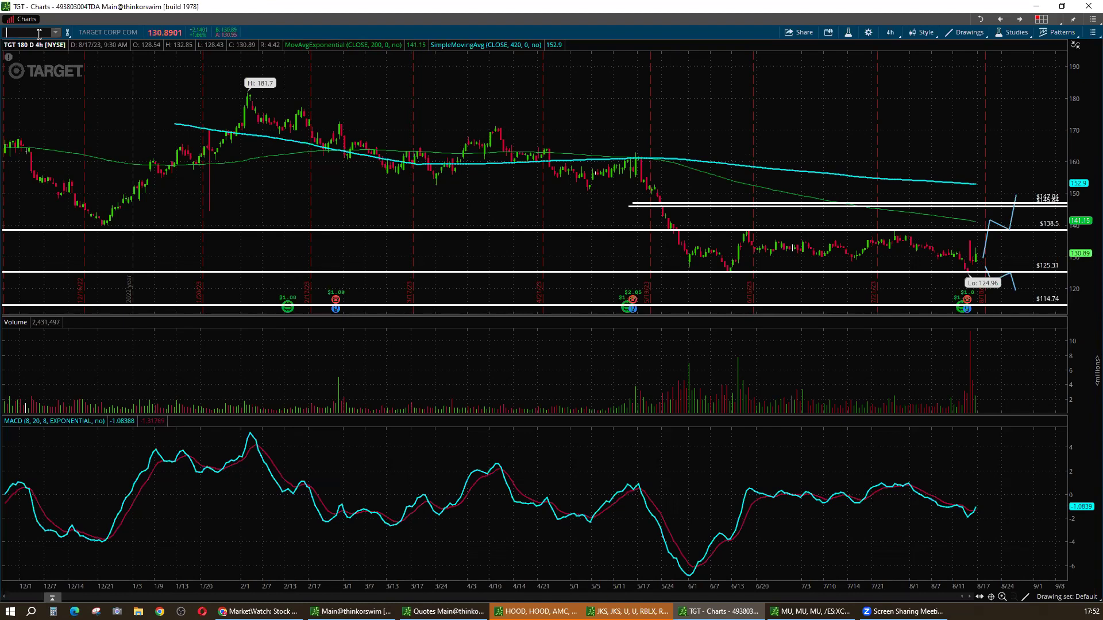
{"action": "type", "text": "INPX"}
{"action": "key", "text": "Return"}
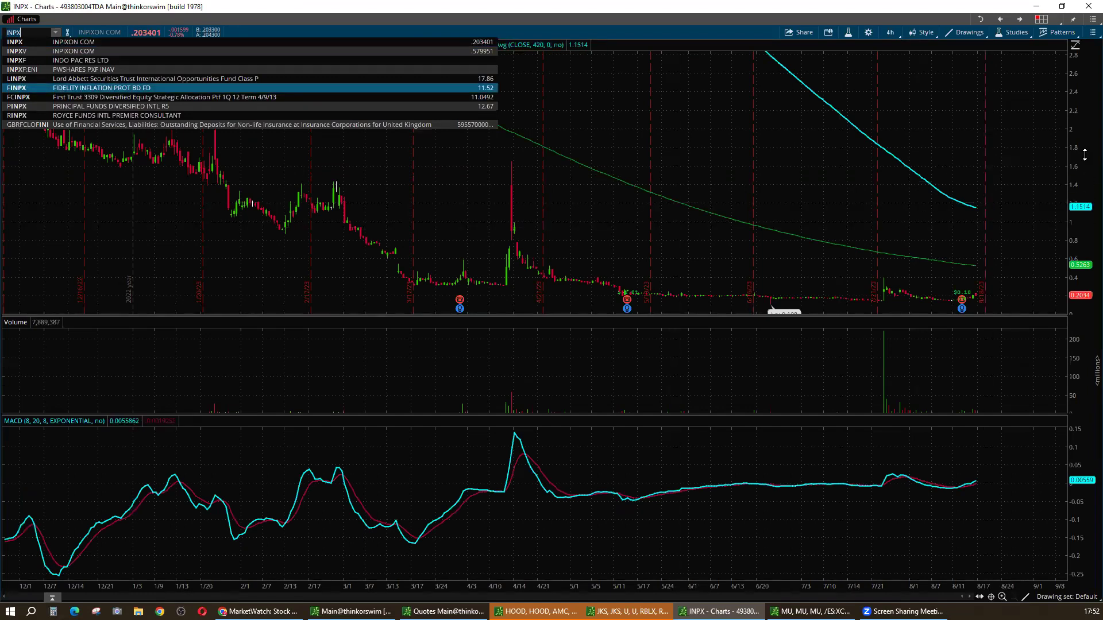
{"action": "left_click", "coordinate": [945, 10]}
{"action": "left_click", "coordinate": [890, 33]}
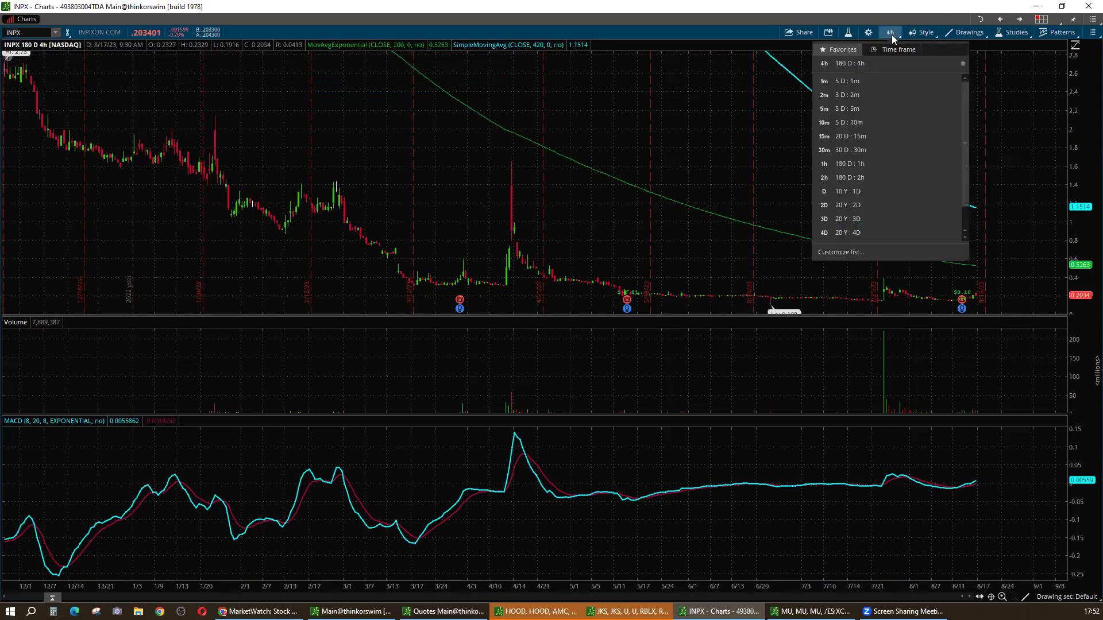
{"action": "left_click", "coordinate": [902, 82]}
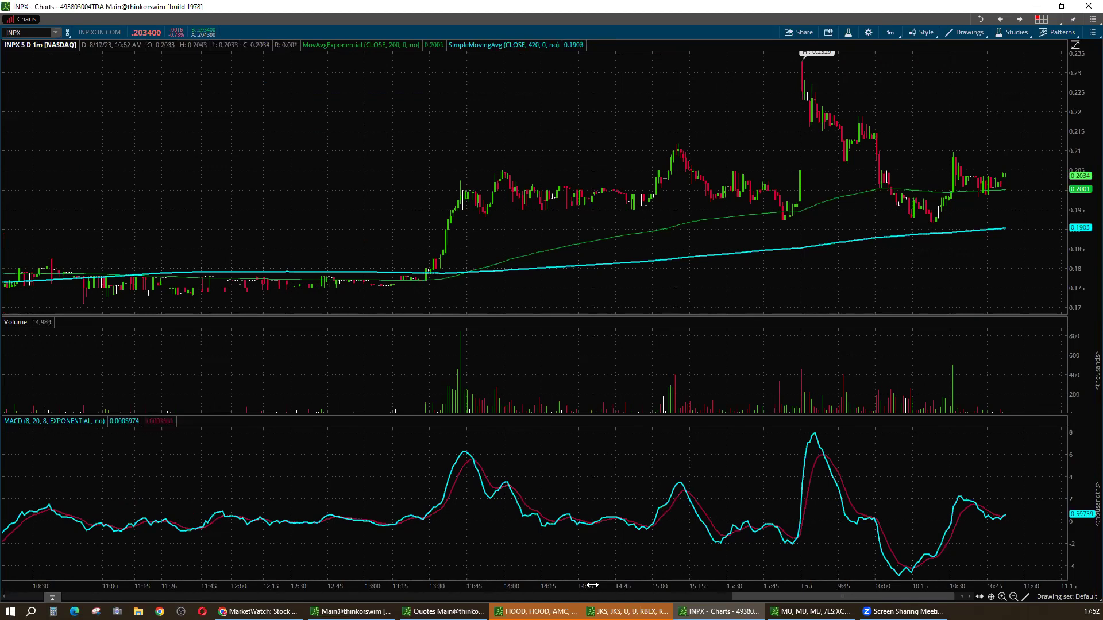
- Review INPX's 1-minute action, then switch to 180 days with 1-hour bars and inspect price from the July spike onward
{"action": "left_click_drag", "start_coordinate": [592, 586], "coordinate": [719, 585]}
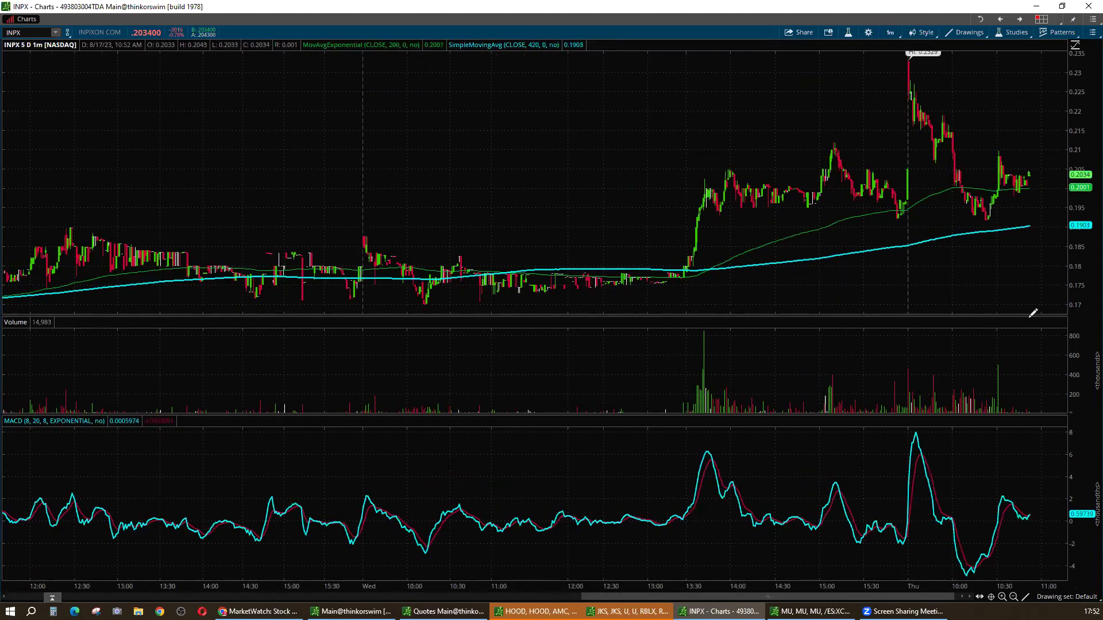
{"action": "left_click", "coordinate": [890, 32]}
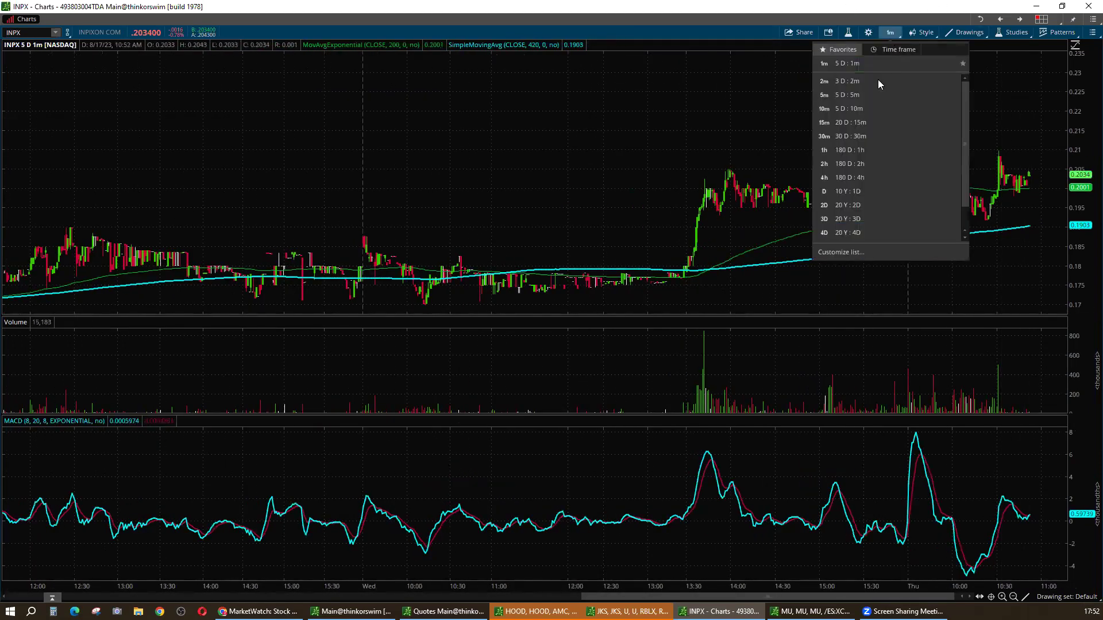
{"action": "left_click", "coordinate": [863, 149]}
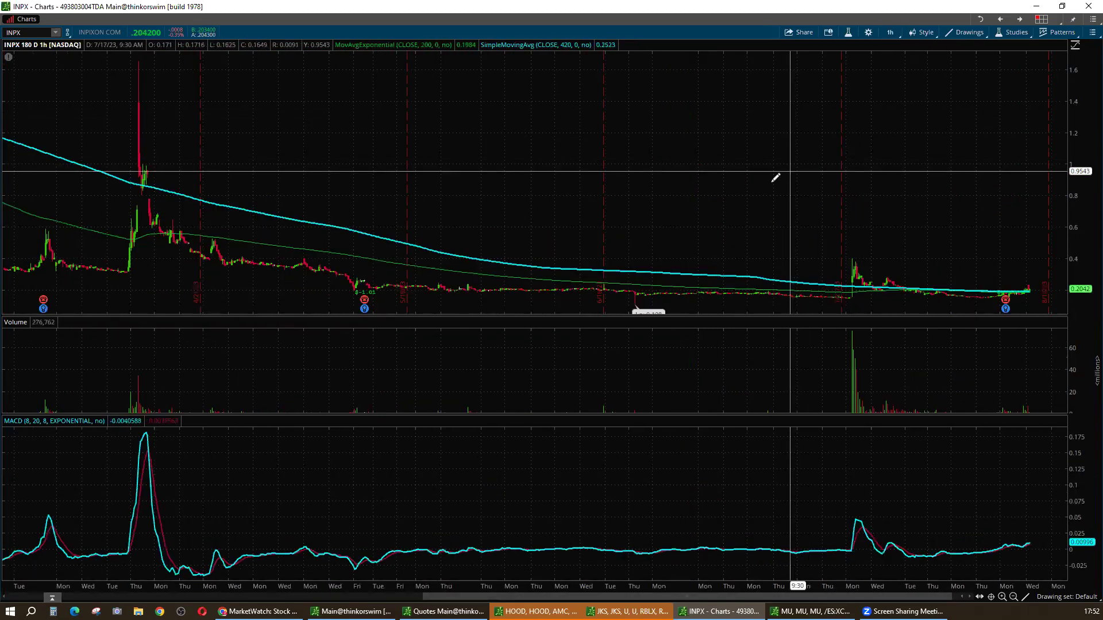
{"action": "left_click_drag", "start_coordinate": [770, 183], "coordinate": [930, 473]}
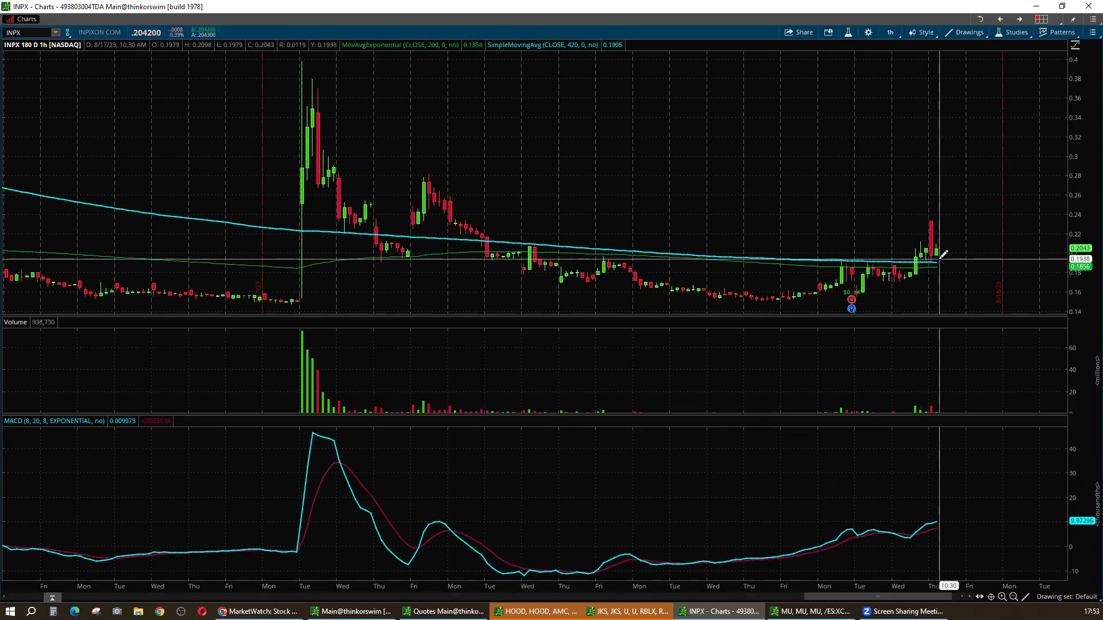
- Set the INPX chart to 20 days with 15-minute bars and compare the latest bars with the moving averages
{"action": "left_click", "coordinate": [892, 33]}
{"action": "left_click", "coordinate": [879, 137]}
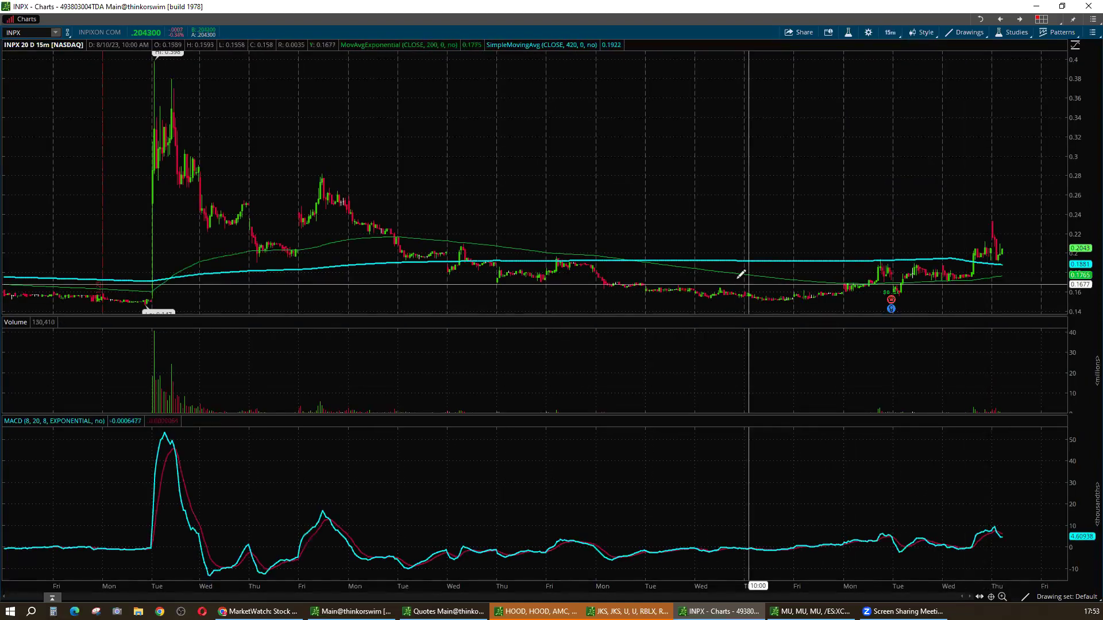
{"action": "scroll", "coordinate": [930, 324], "scroll_direction": "up", "scroll_amount": 5}
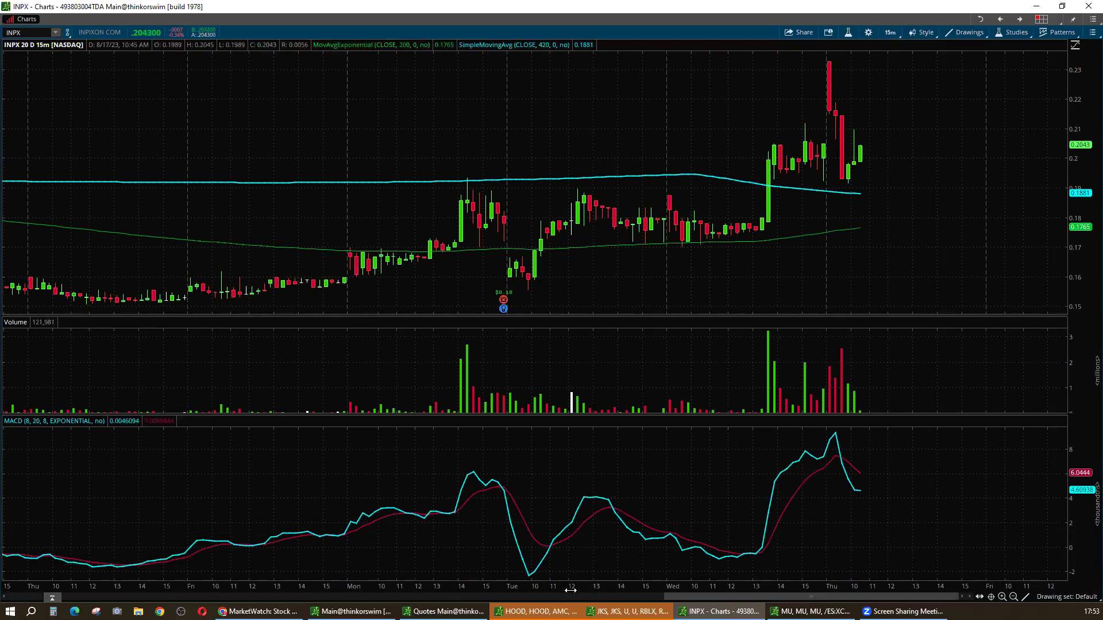
{"action": "scroll", "coordinate": [739, 594], "scroll_direction": "down", "scroll_amount": 5}
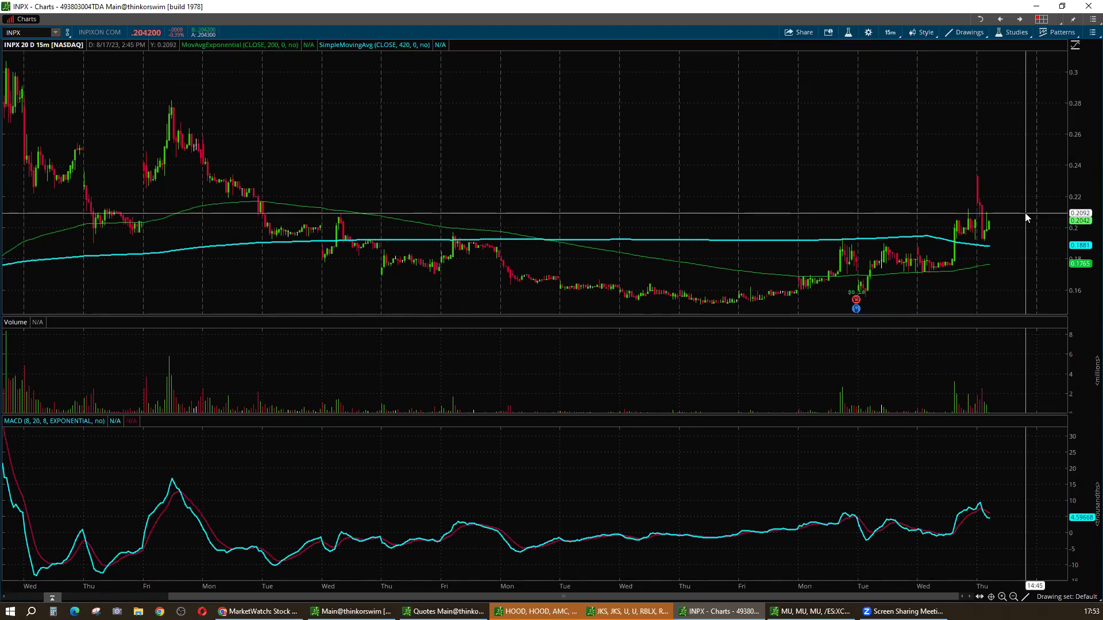
- Draw rectangle zones at about 0.207 to 0.2114 from 7/27/23 past the latest bar, and at about 0.19 across the mid-August highs
{"action": "mouse_move", "coordinate": [1034, 241]}
{"action": "left_click", "coordinate": [1042, 310]}
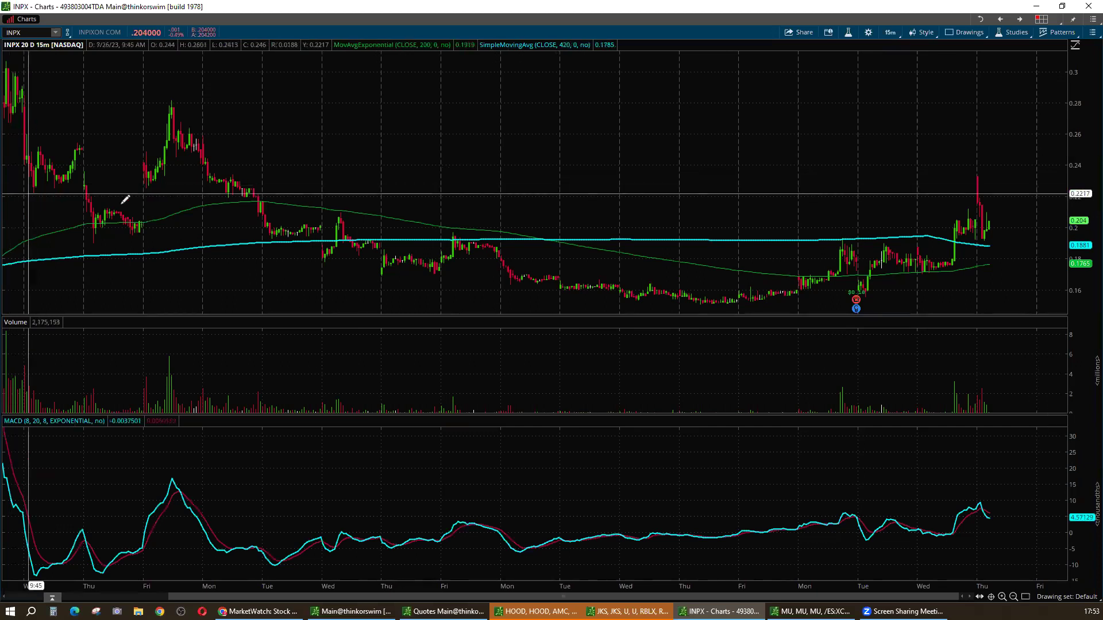
{"action": "left_click", "coordinate": [99, 211]}
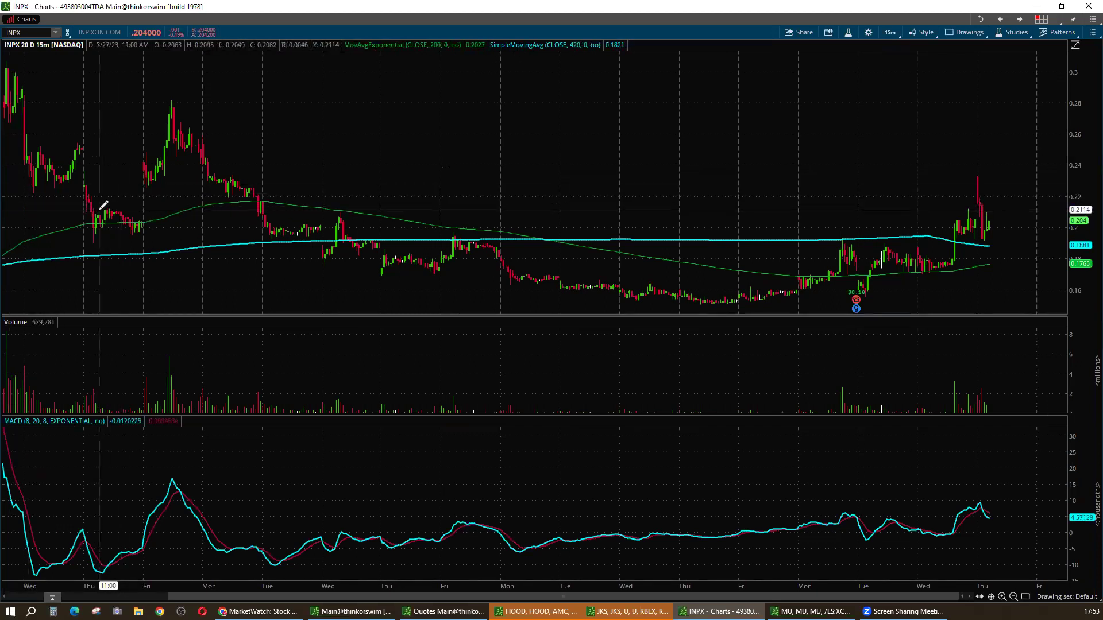
{"action": "left_click", "coordinate": [1038, 217]}
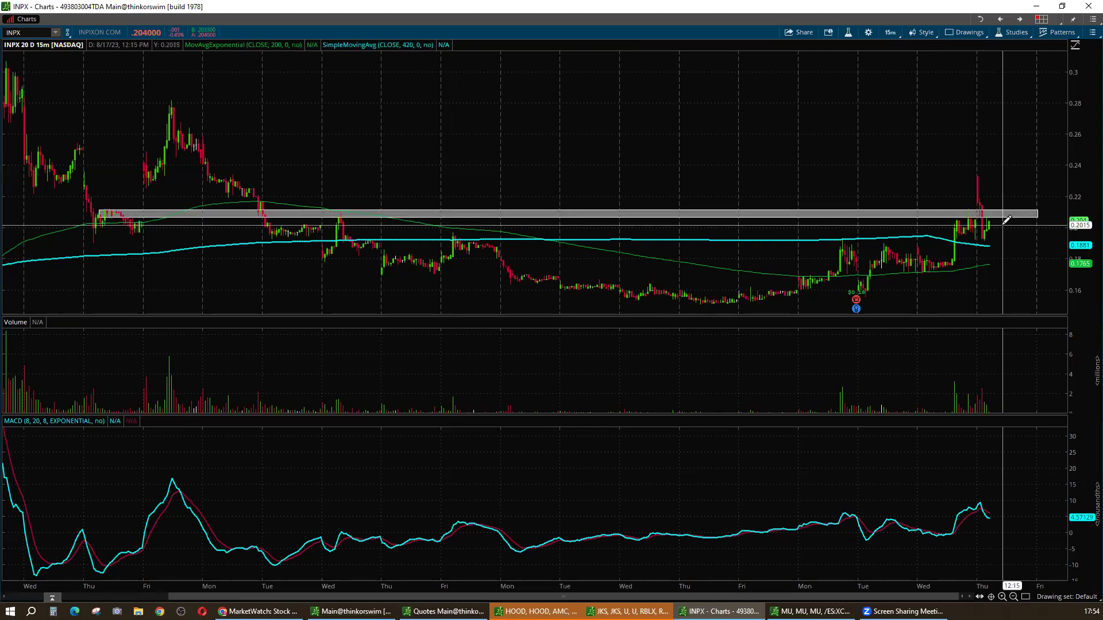
{"action": "left_click_drag", "start_coordinate": [1001, 211], "coordinate": [1000, 204]}
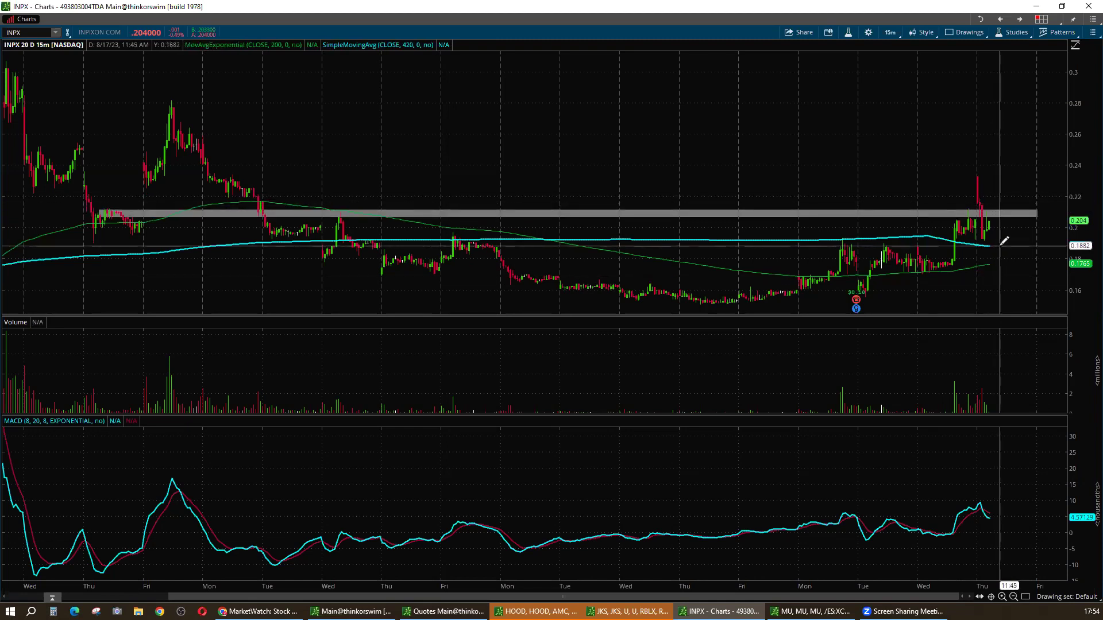
{"action": "left_click_drag", "start_coordinate": [1000, 246], "coordinate": [829, 244]}
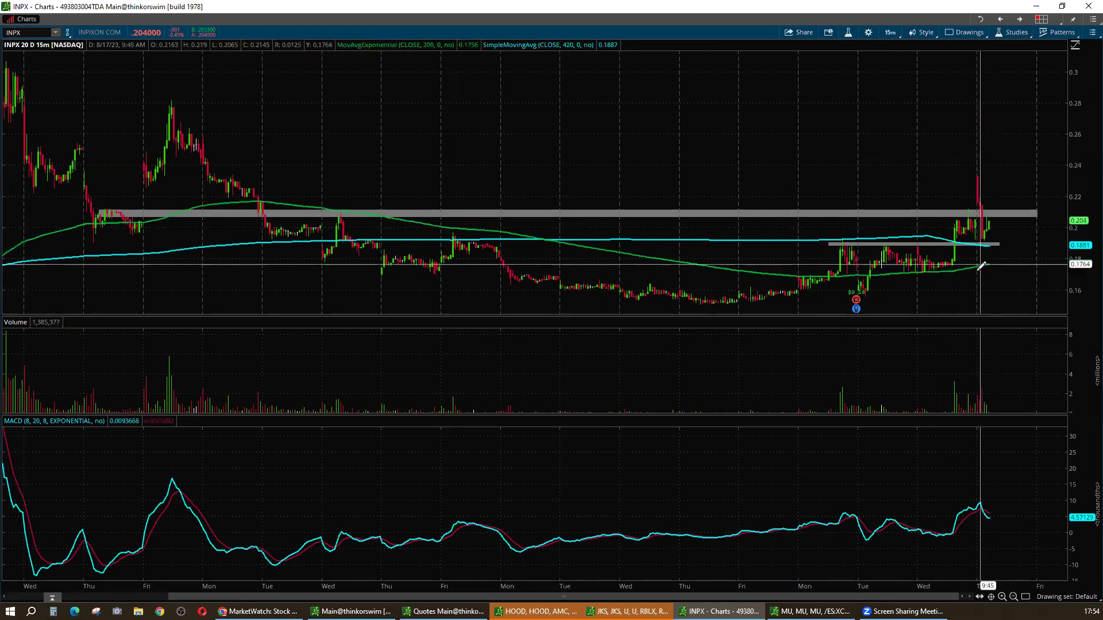
- Load the COIN chart and set its time frame to 10 years with daily bars
{"action": "left_click", "coordinate": [36, 29]}
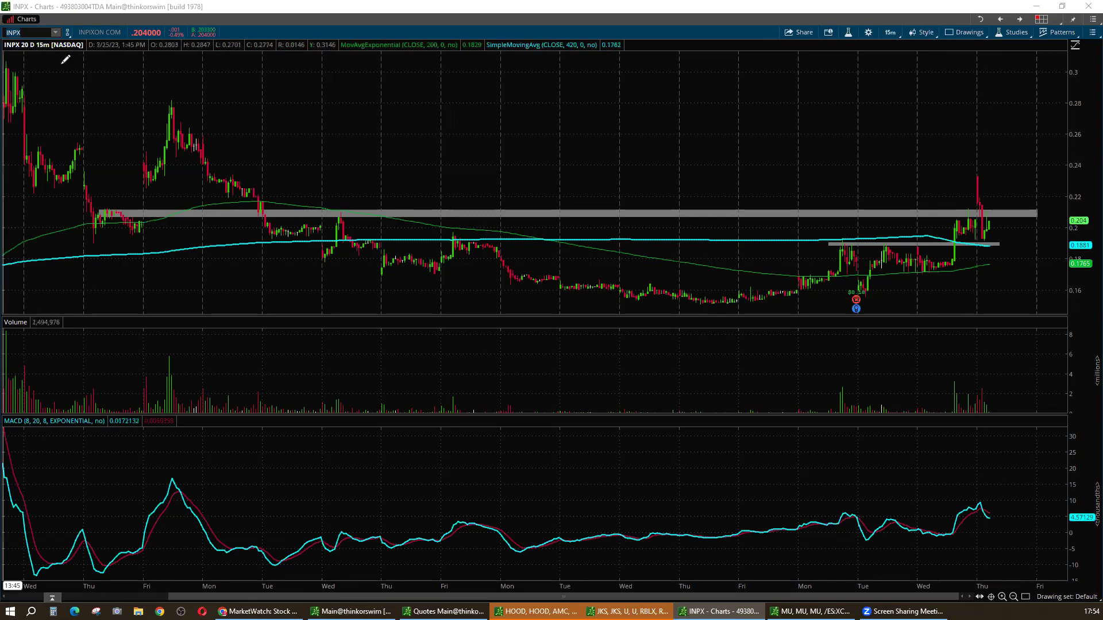
{"action": "left_click", "coordinate": [40, 34]}
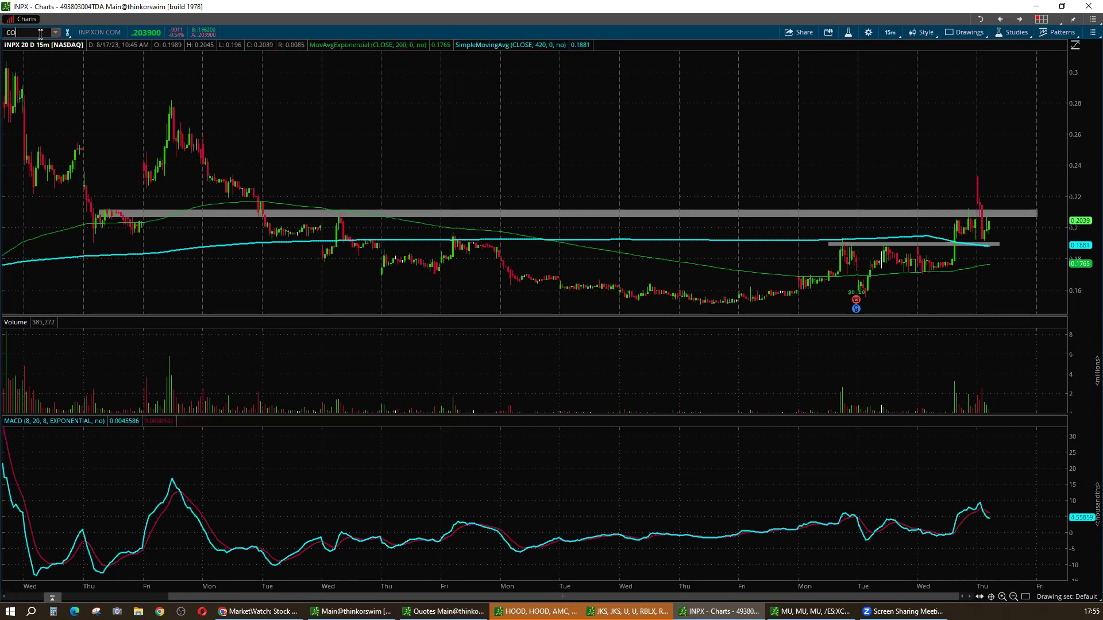
{"action": "key", "text": "Return"}
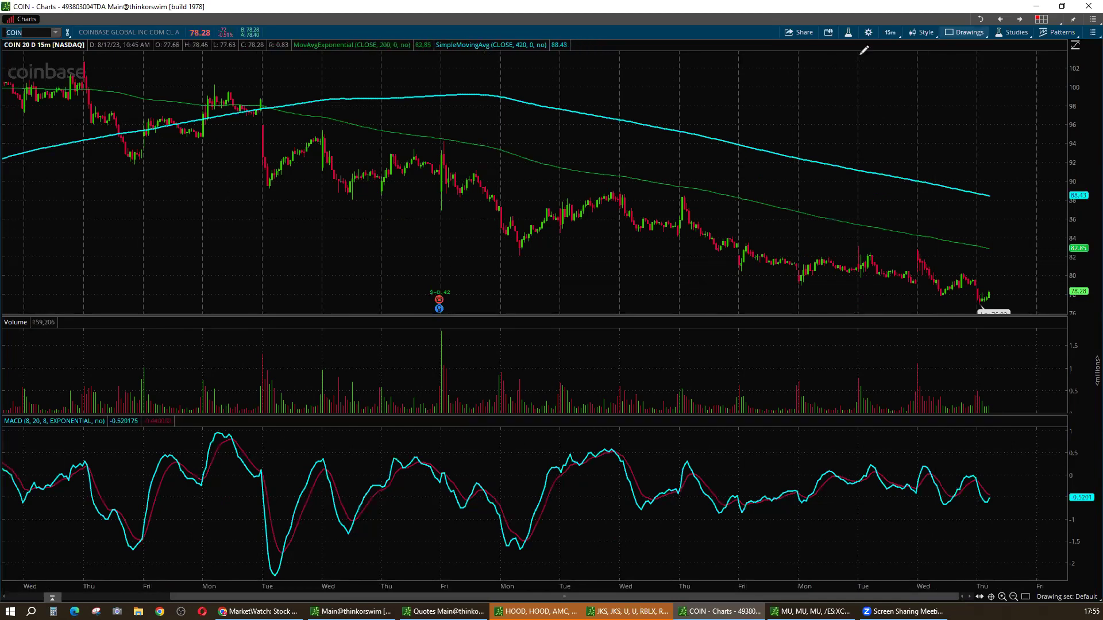
{"action": "left_click", "coordinate": [890, 32]}
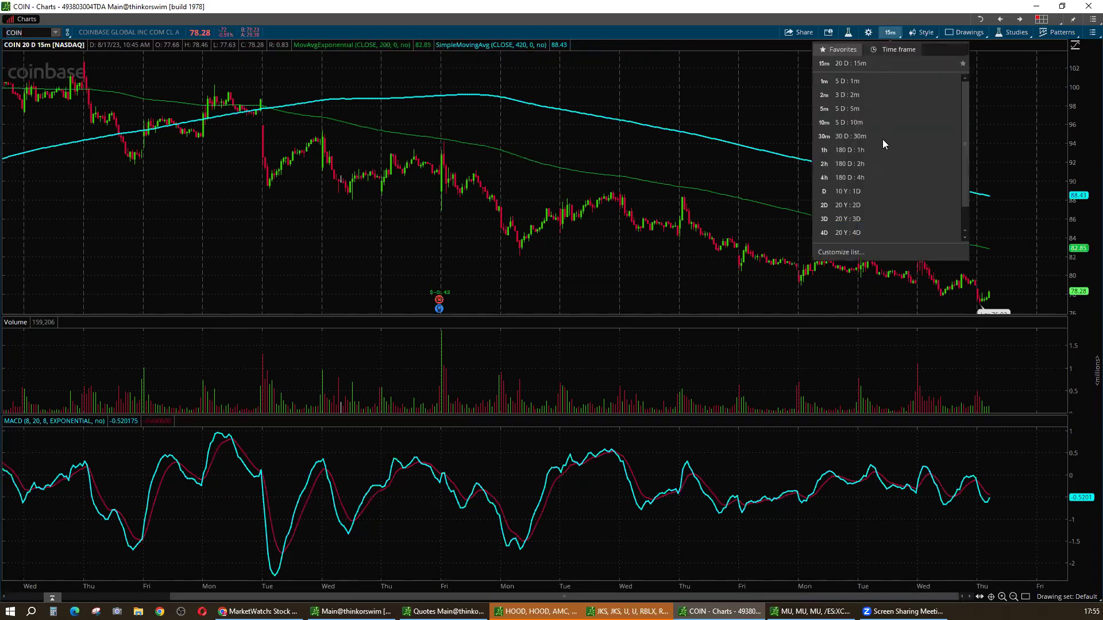
{"action": "left_click", "coordinate": [878, 189]}
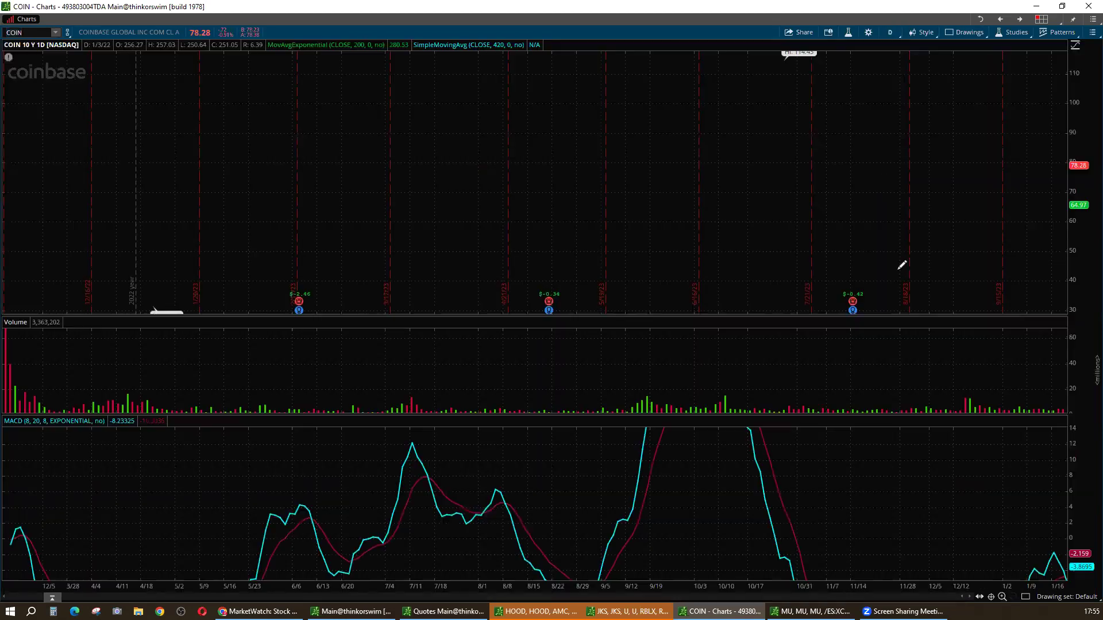
- View COIN at 180 days with 4-hour bars, then set the chart to 20 years with weekly bars
{"action": "left_click", "coordinate": [898, 34]}
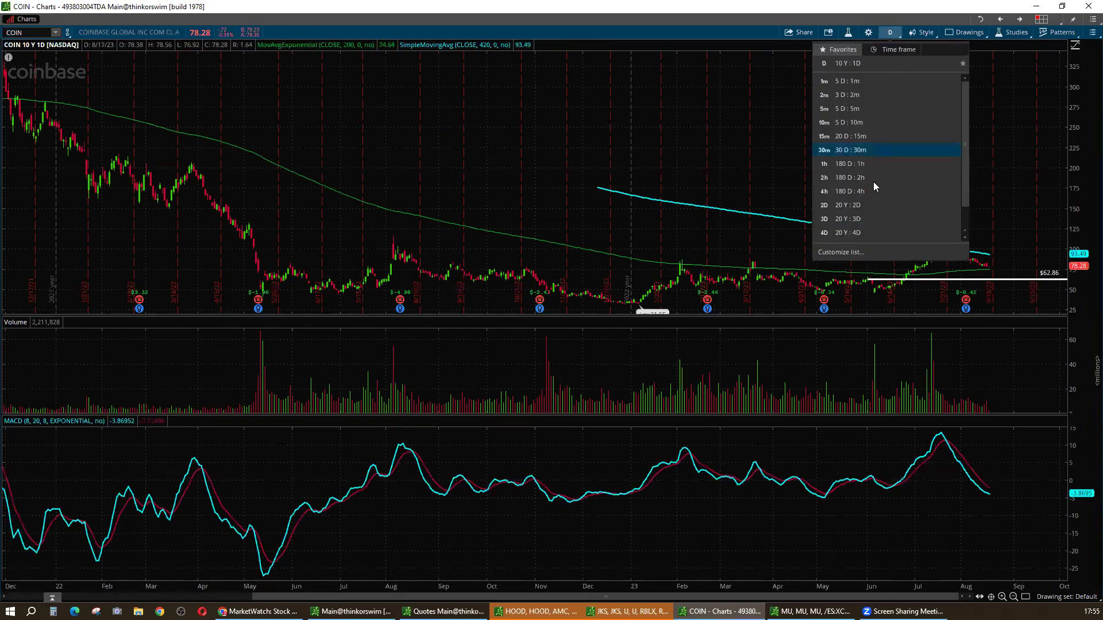
{"action": "left_click", "coordinate": [864, 191]}
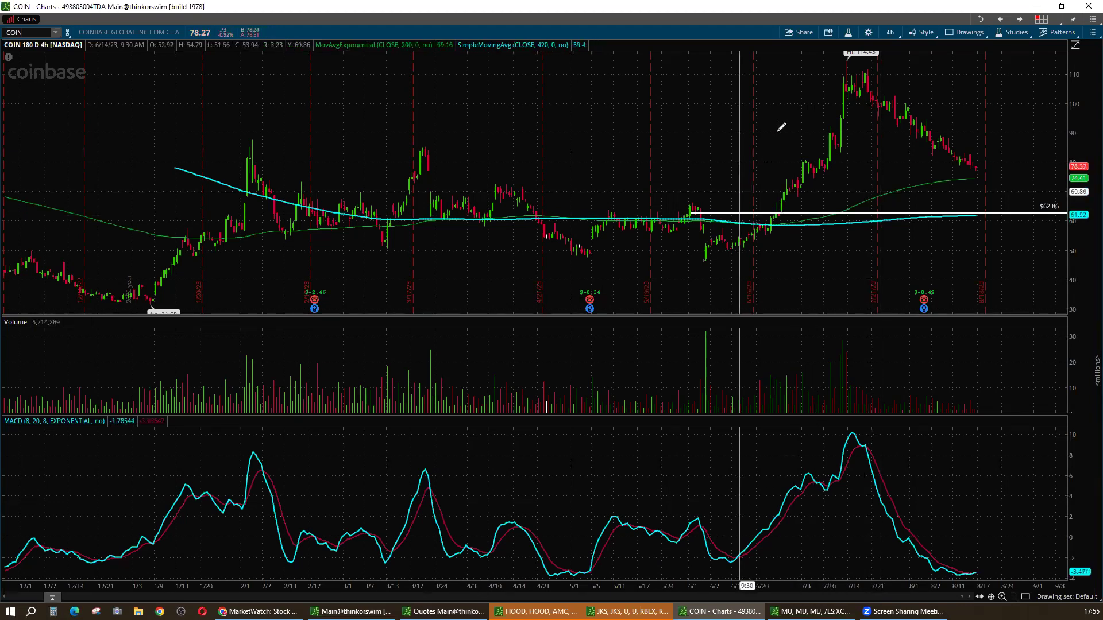
{"action": "left_click", "coordinate": [890, 32]}
{"action": "scroll", "coordinate": [875, 232], "scroll_direction": "down", "scroll_amount": 1}
{"action": "left_click", "coordinate": [888, 235]}
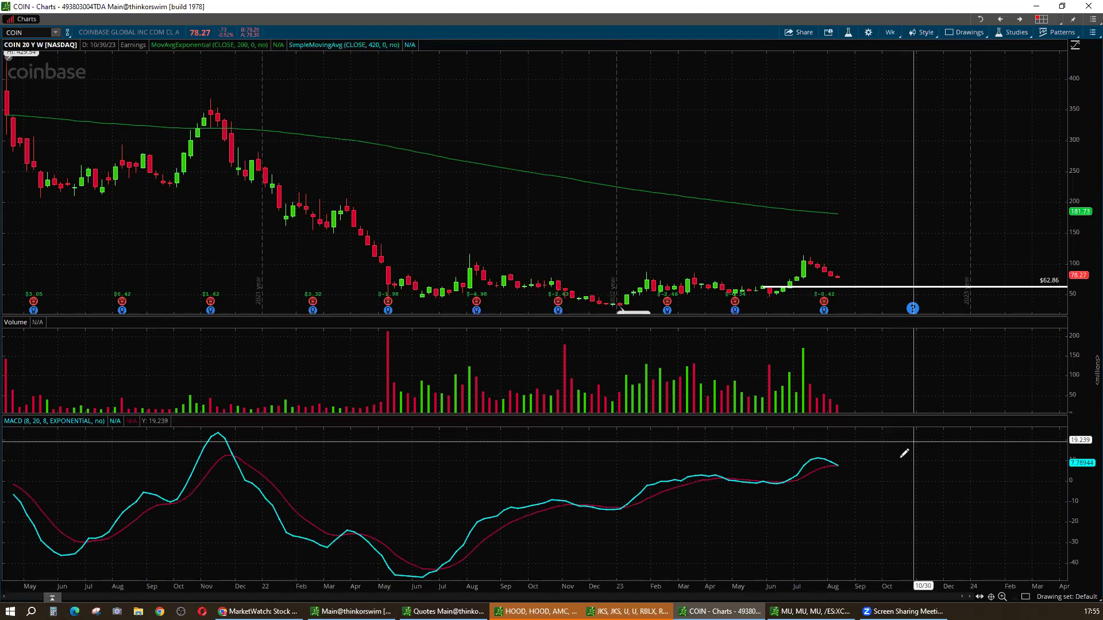
- Clear the drawing set from the weekly COIN chart, removing the 62.86 price level
{"action": "right_click", "coordinate": [561, 243]}
{"action": "key", "text": "Escape"}
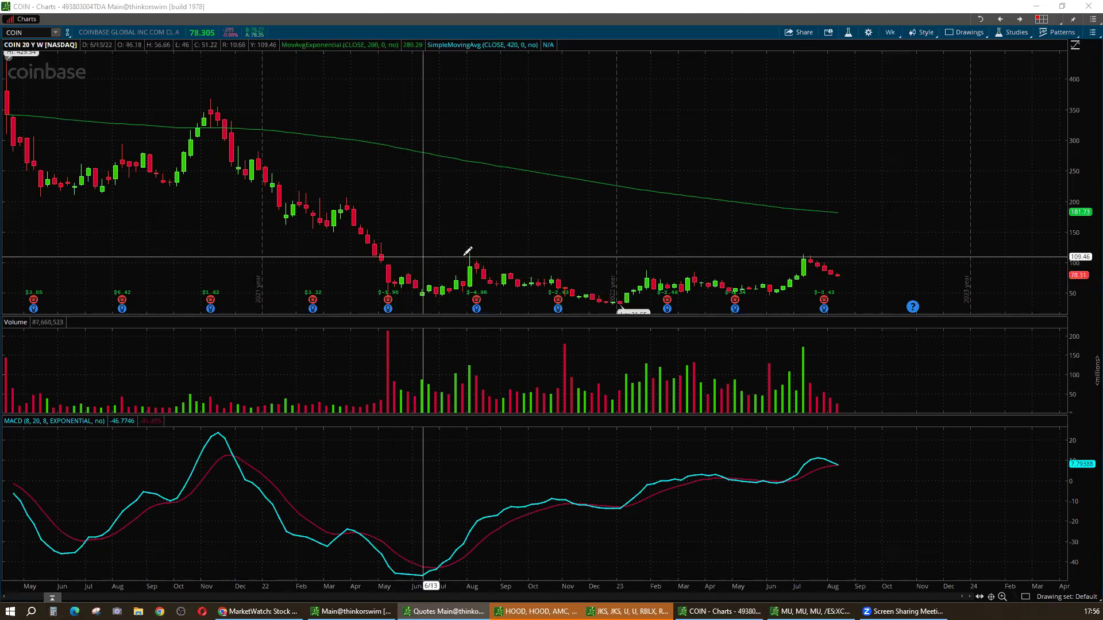
{"action": "right_click", "coordinate": [877, 287]}
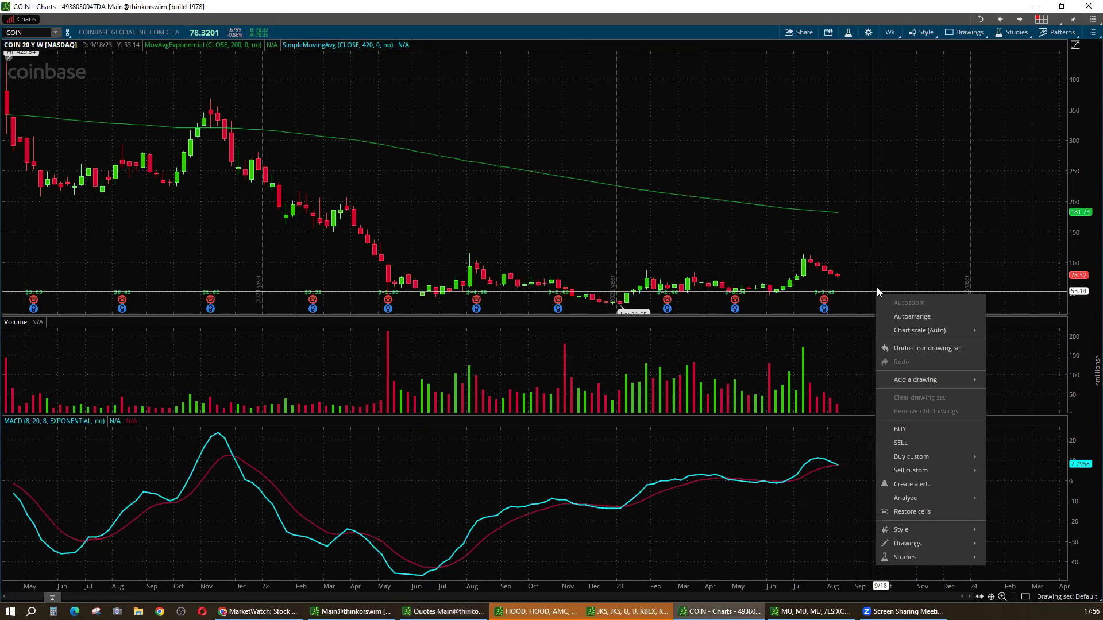
{"action": "left_click", "coordinate": [918, 285]}
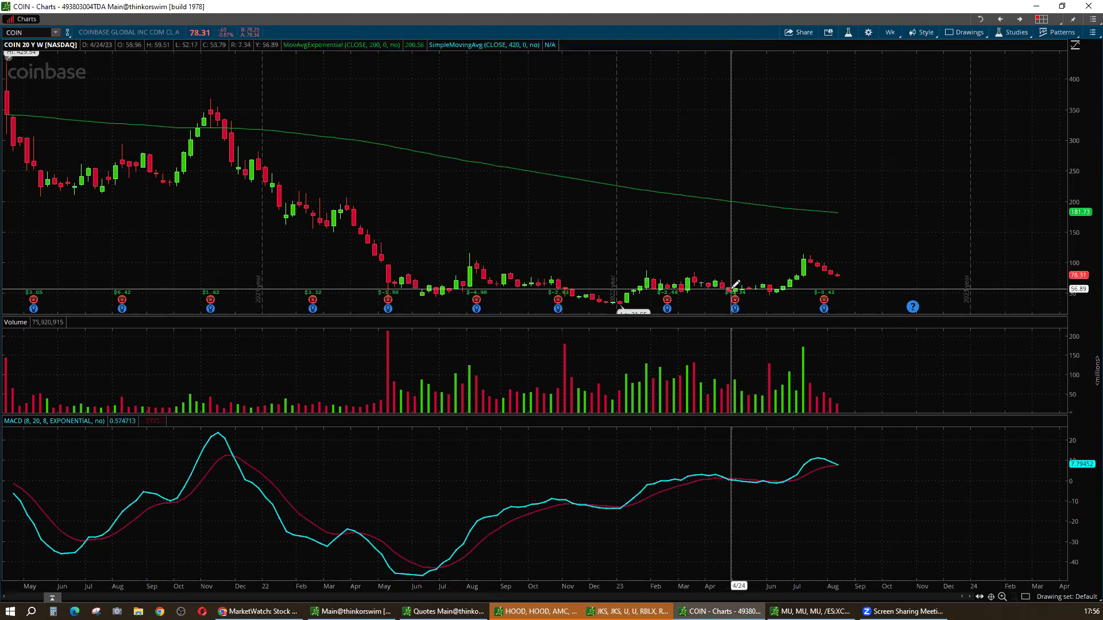
- Draw a rectangle zone over COIN's weekly range from about 104 down to about 32, spanning May 2022 to October 2023
{"action": "right_click", "coordinate": [425, 257]}
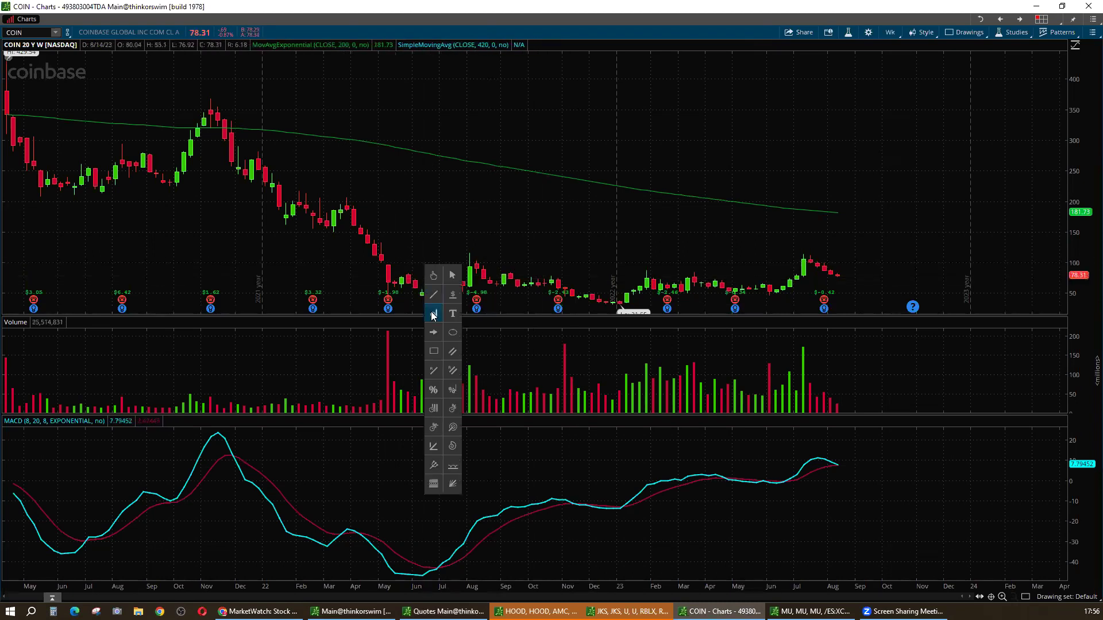
{"action": "left_click", "coordinate": [381, 260]}
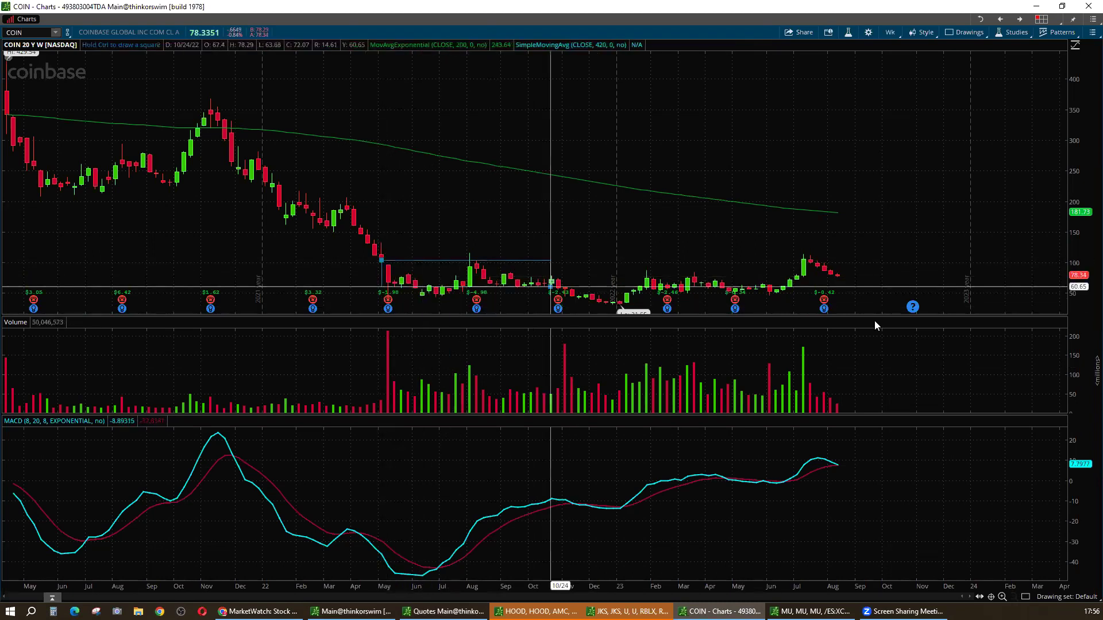
{"action": "left_click", "coordinate": [904, 304]}
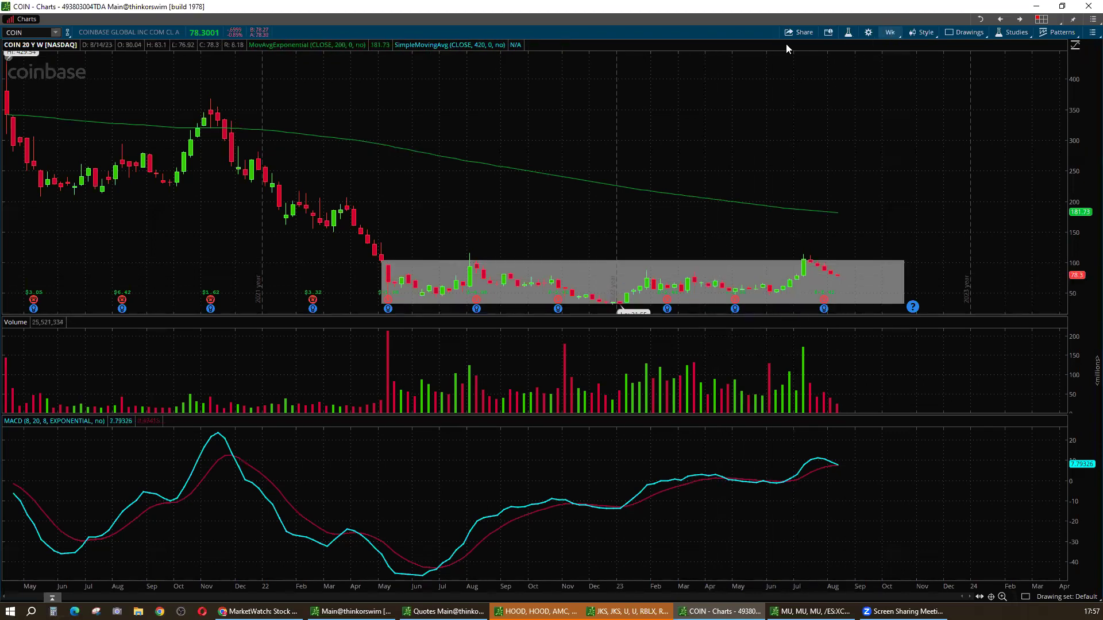
- Set the COIN chart to 180 days with 1-hour bars and remove the large rectangle zone
{"action": "left_click", "coordinate": [888, 34]}
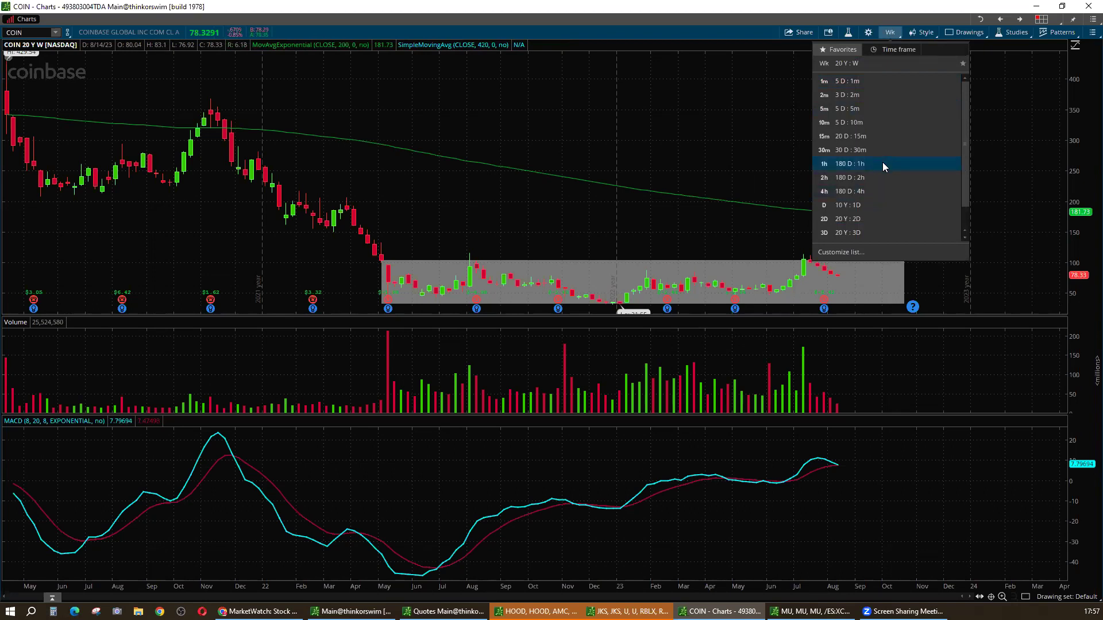
{"action": "left_click", "coordinate": [883, 163]}
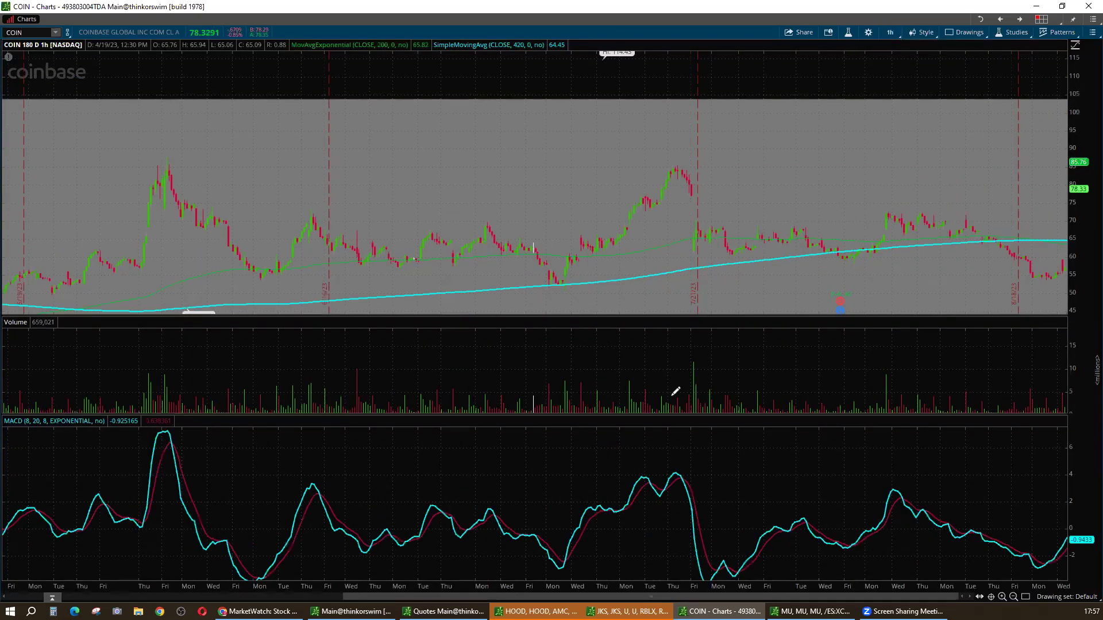
{"action": "right_click", "coordinate": [655, 222]}
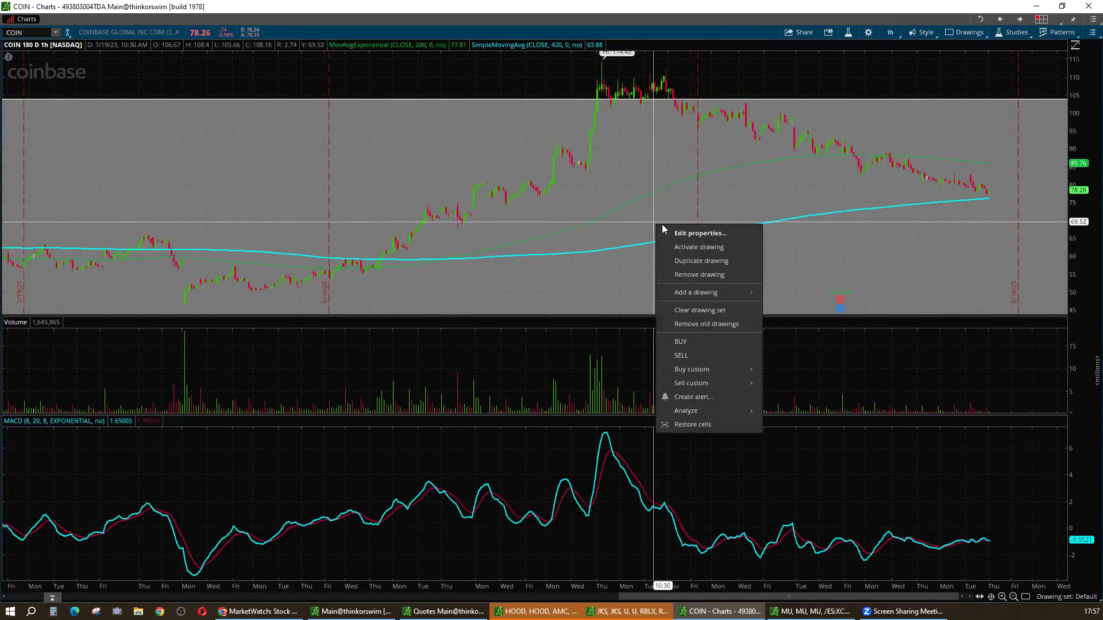
{"action": "left_click", "coordinate": [684, 274]}
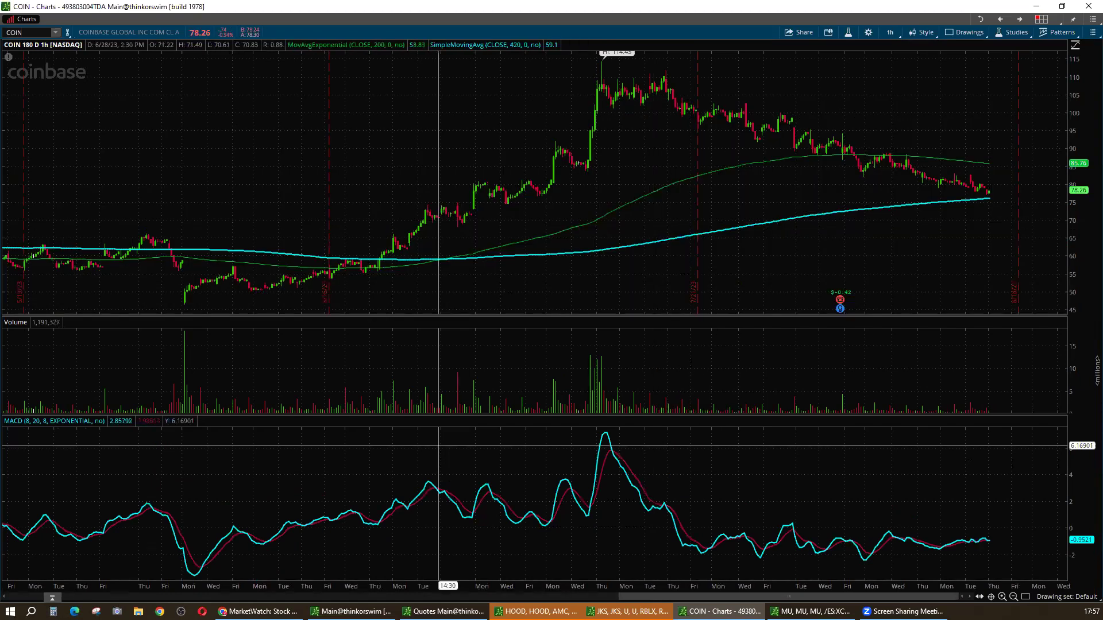
- Set the COIN chart's time frame to 360 days with 1-hour bars
{"action": "left_click_drag", "start_coordinate": [361, 586], "coordinate": [661, 587]}
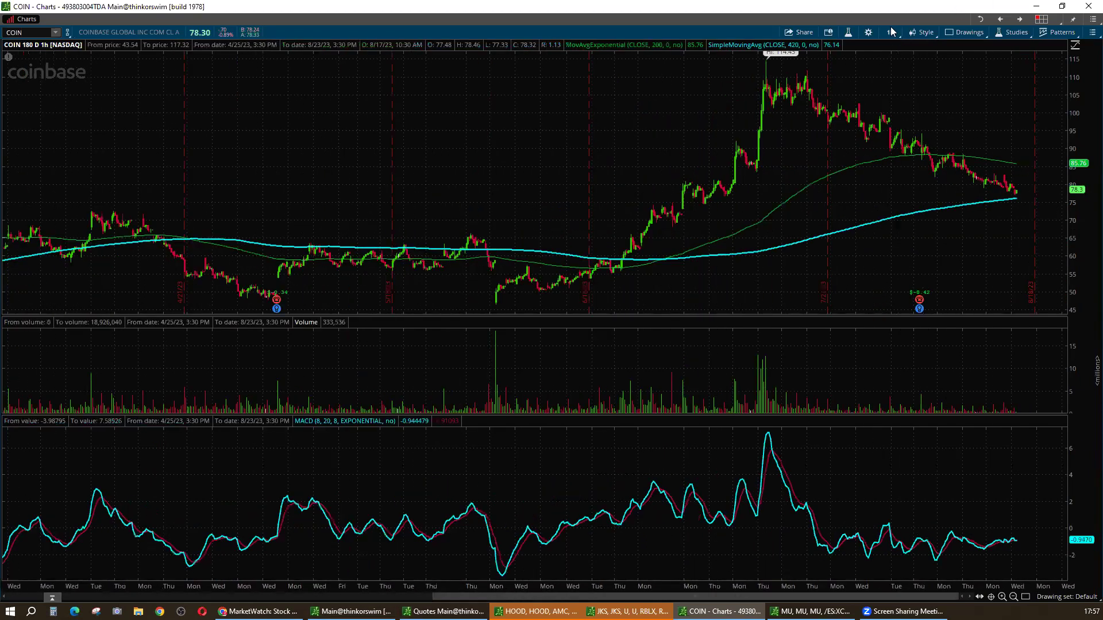
{"action": "left_click", "coordinate": [890, 32]}
{"action": "left_click", "coordinate": [900, 51]}
{"action": "left_click", "coordinate": [935, 115]}
{"action": "left_click", "coordinate": [919, 234]}
{"action": "left_click", "coordinate": [913, 247]}
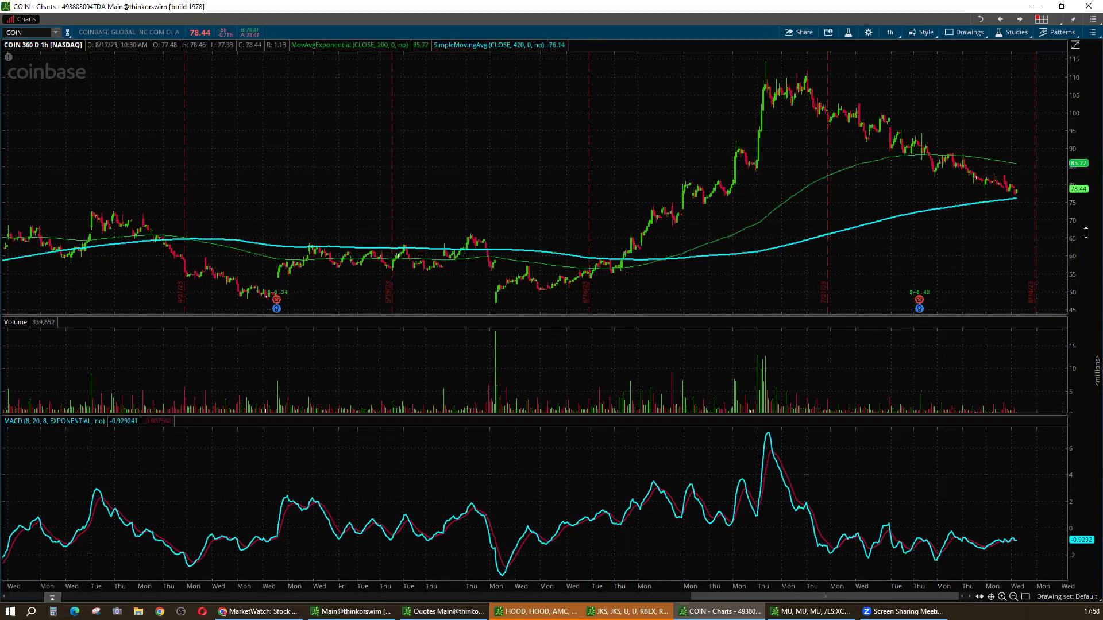
- Draw a descending trendline across COIN's highs from about 111 at the July 19 high to about 81 at the latest bar
{"action": "left_click_drag", "start_coordinate": [559, 270], "coordinate": [593, 240]}
{"action": "scroll", "coordinate": [886, 276], "scroll_direction": "up", "scroll_amount": 2}
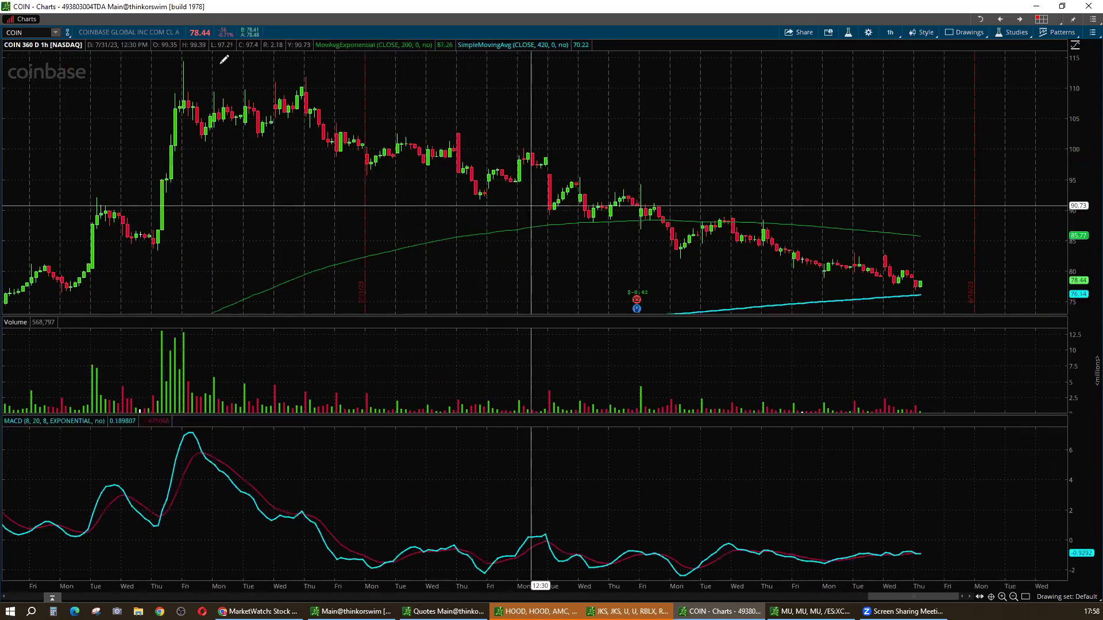
{"action": "left_click", "coordinate": [306, 79]}
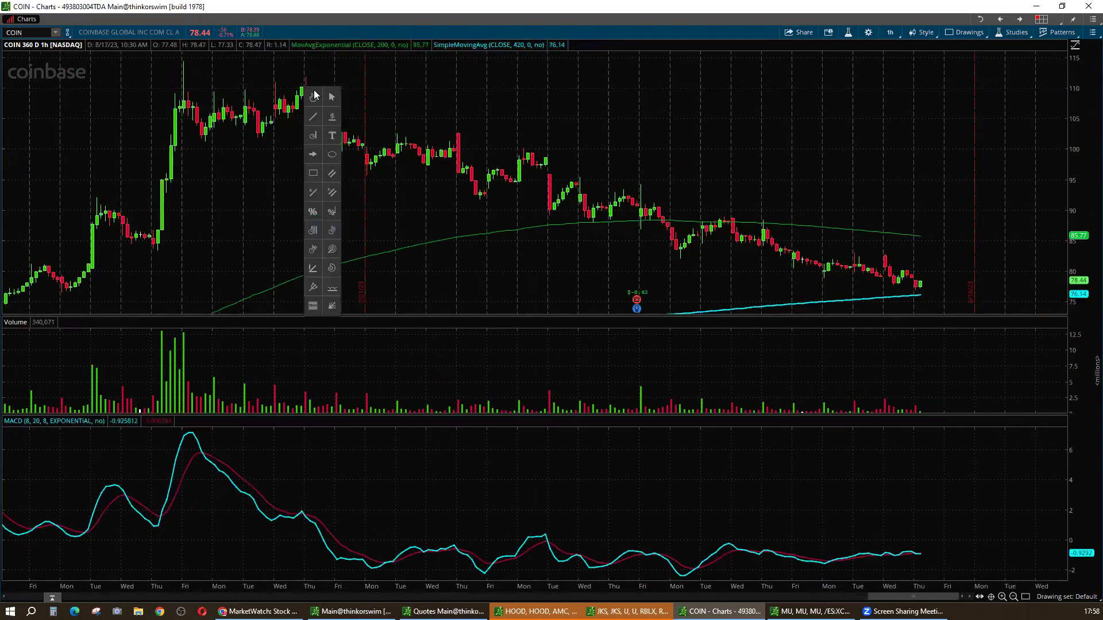
{"action": "left_click", "coordinate": [316, 119]}
{"action": "left_click", "coordinate": [301, 84]}
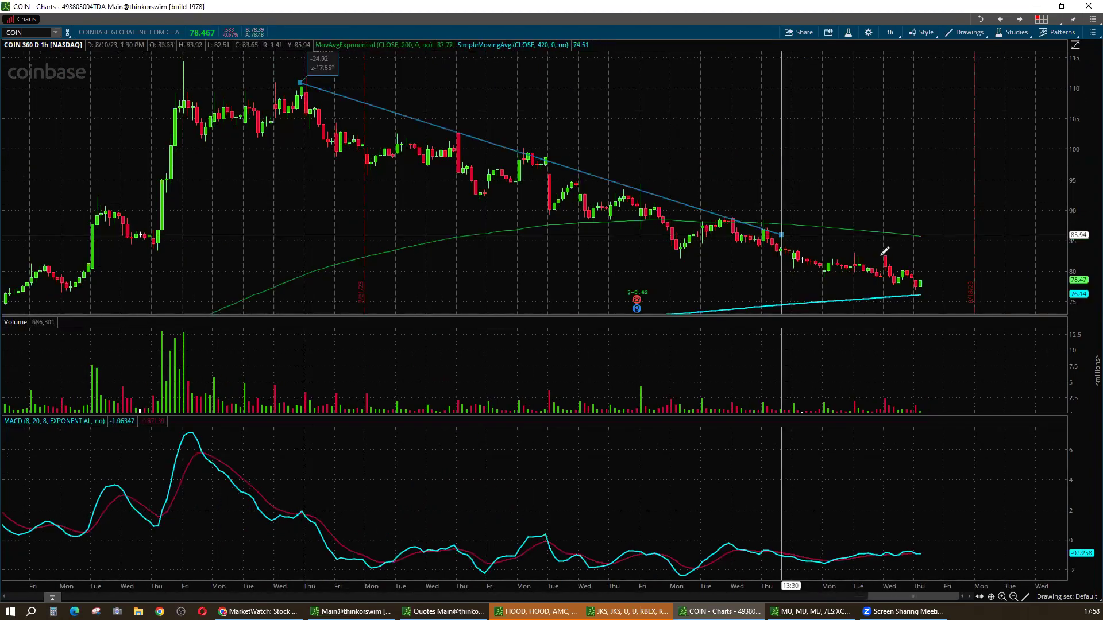
{"action": "left_click", "coordinate": [921, 262]}
- Redraw the descending trendline as a channel, placing the parallel line about 10 points lower along the lows
{"action": "right_click", "coordinate": [922, 265]}
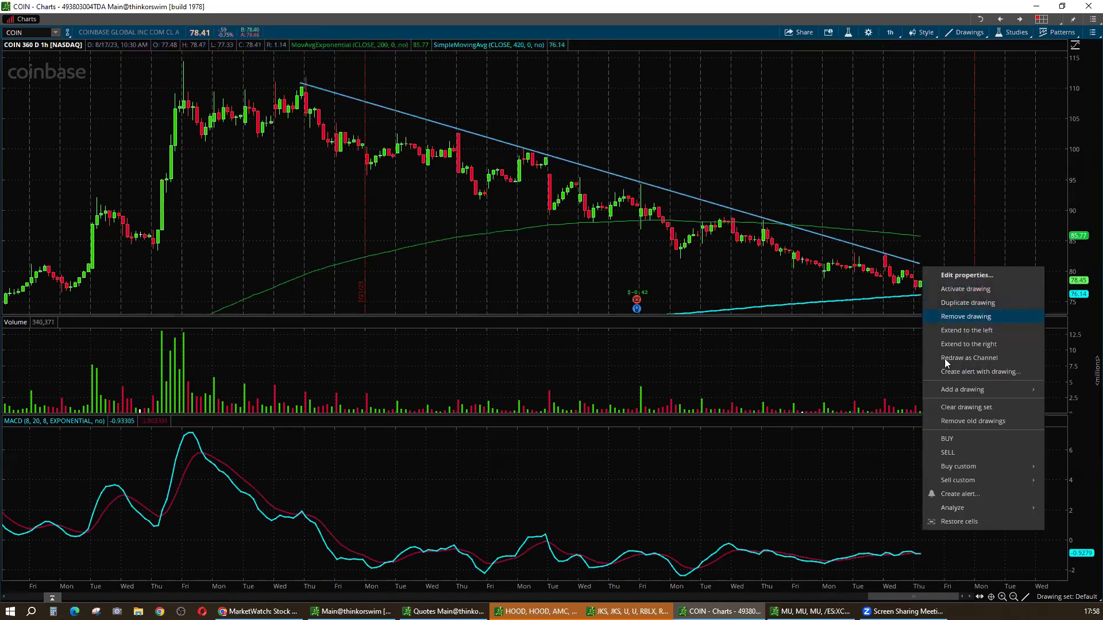
{"action": "key", "text": "Return"}
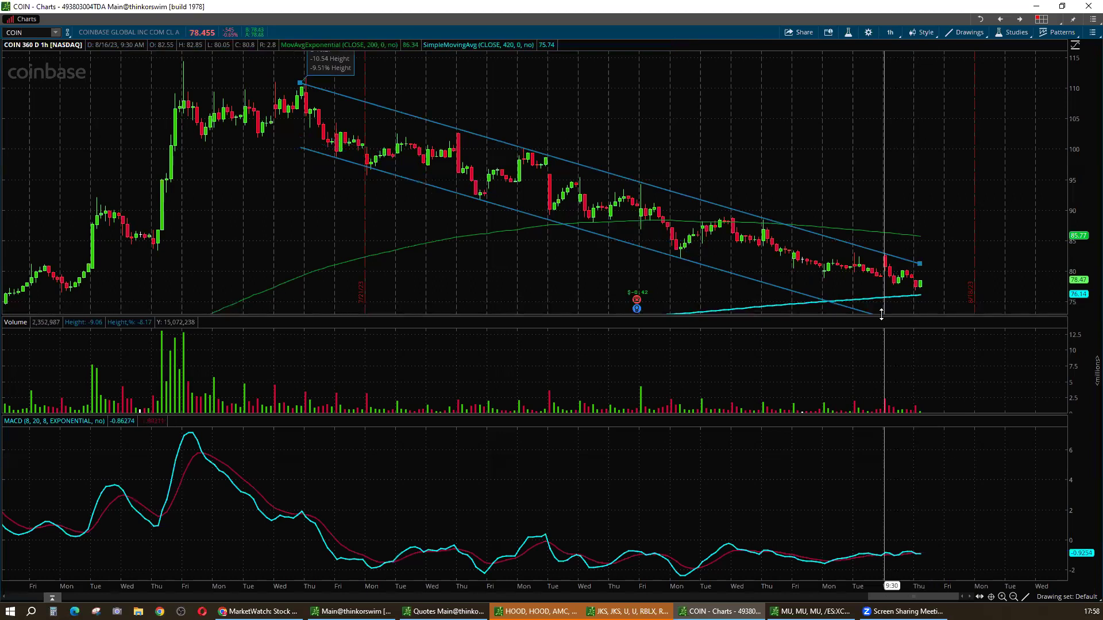
{"action": "left_click", "coordinate": [896, 322]}
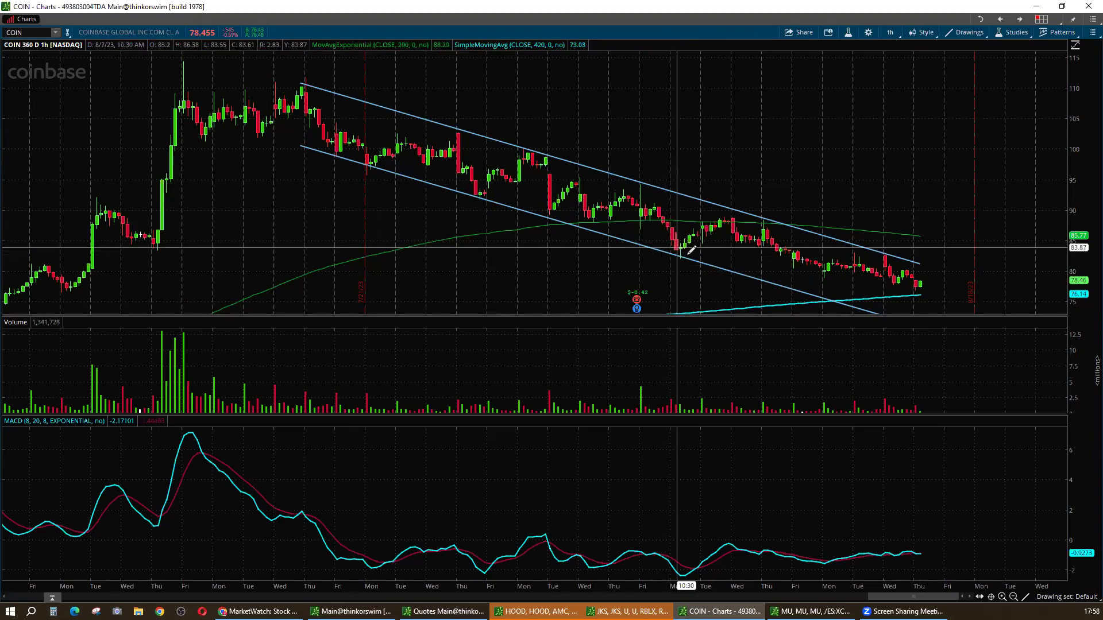
- Draw a projected path from the latest bar near 77 up to about 90, back to about 87, and up to about 95
{"action": "middle_click", "coordinate": [965, 271]}
{"action": "left_click", "coordinate": [976, 300]}
{"action": "left_click", "coordinate": [920, 290]}
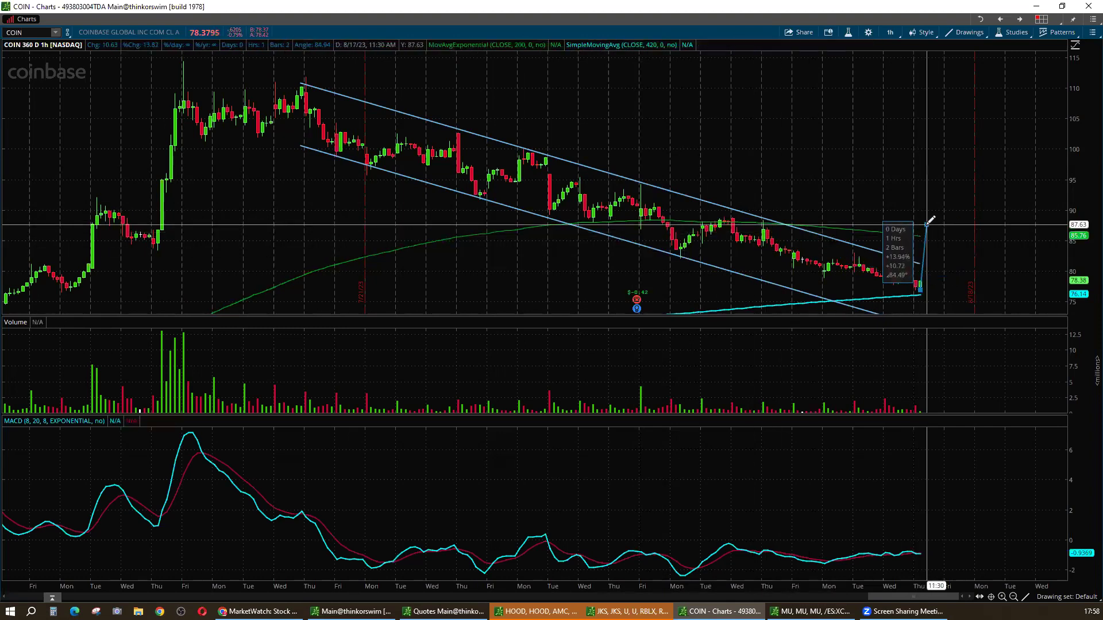
{"action": "left_click", "coordinate": [929, 210]}
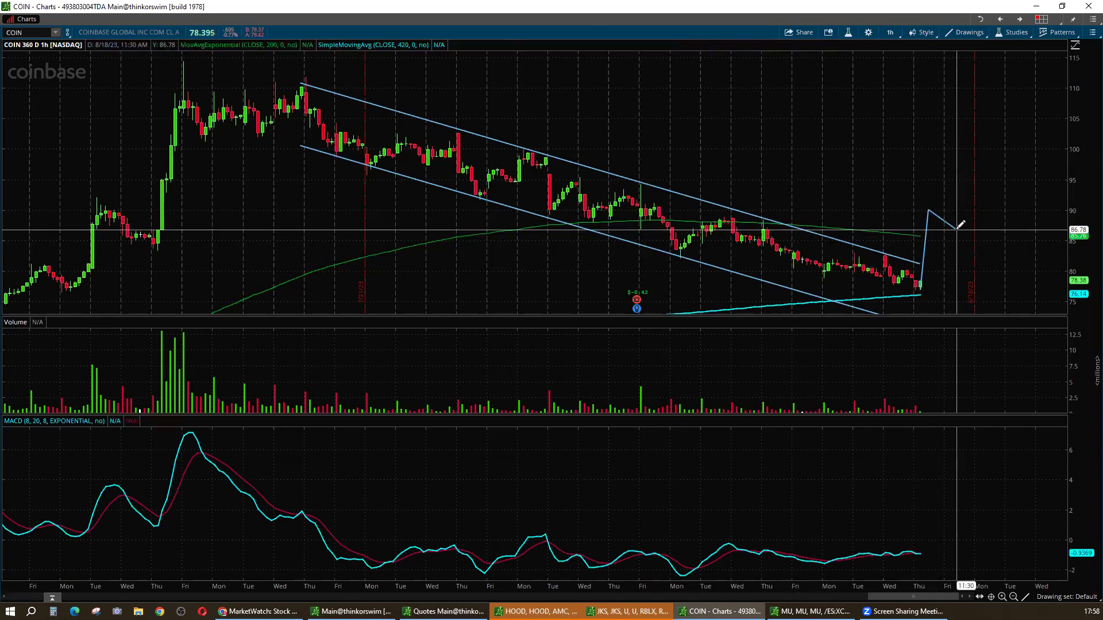
{"action": "left_click", "coordinate": [961, 179]}
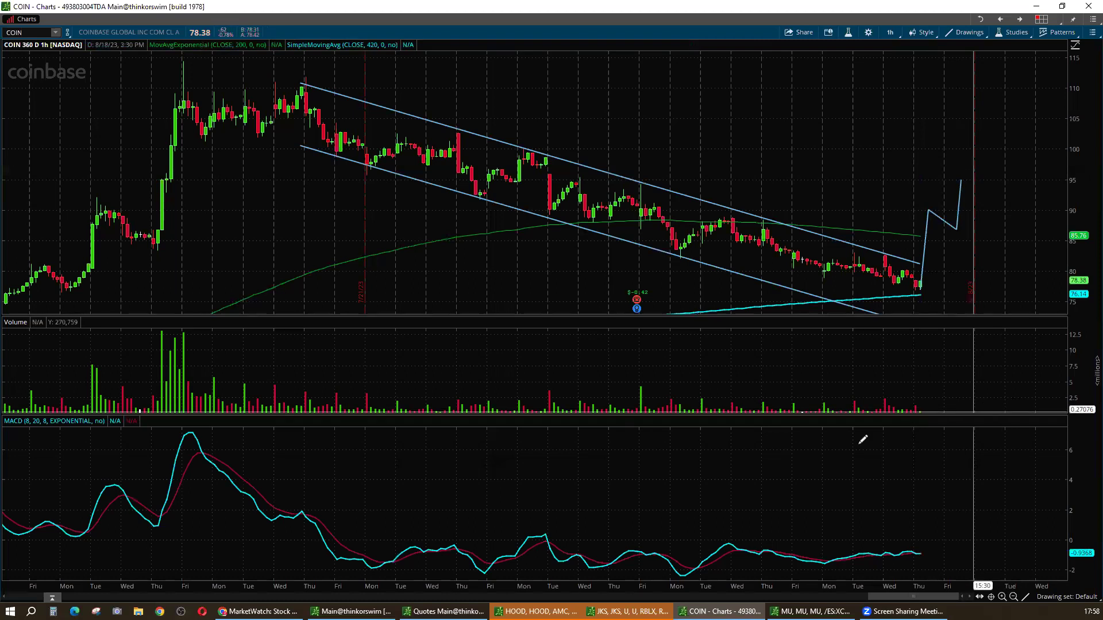
{"action": "left_click_drag", "start_coordinate": [773, 576], "coordinate": [835, 570]}
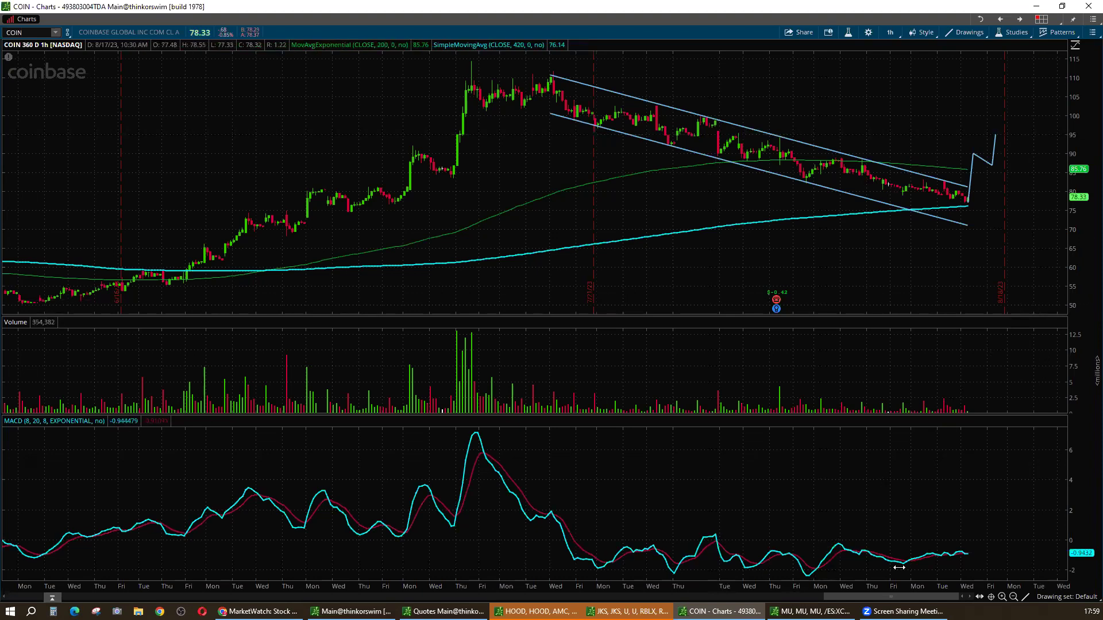
{"action": "left_click_drag", "start_coordinate": [946, 524], "coordinate": [839, 253]}
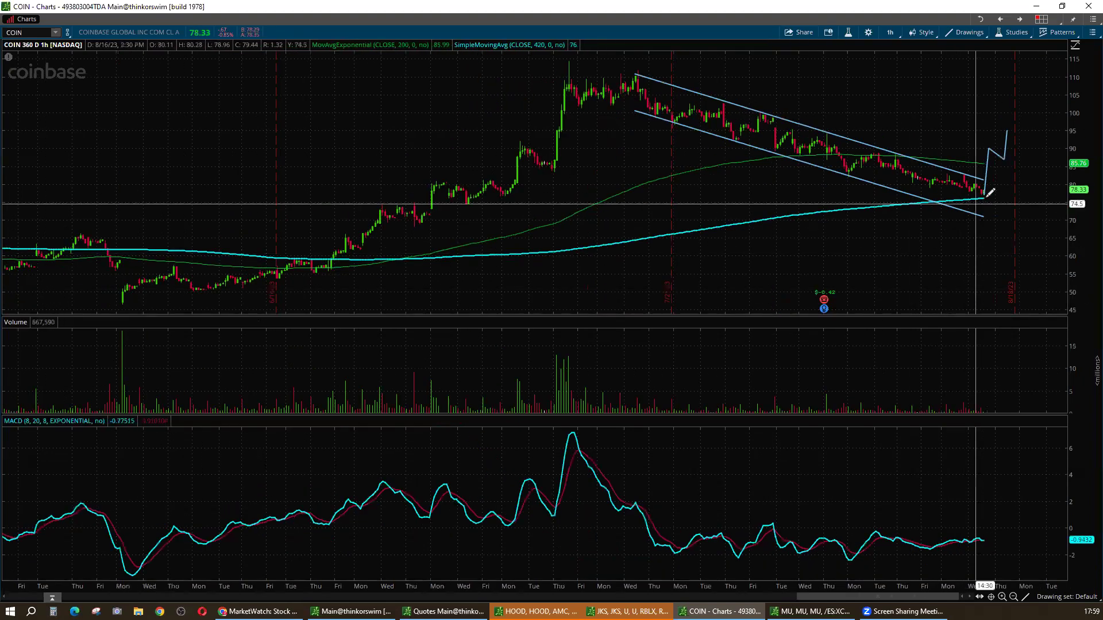